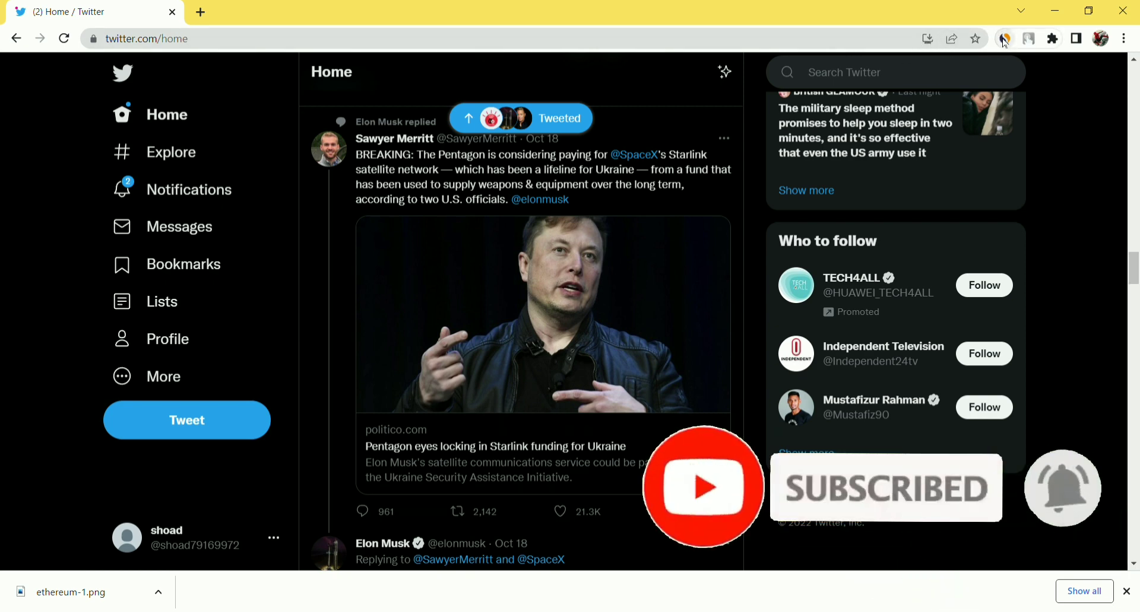
Check twitter.com's Similarweb stats, noting Country Rank #5 and 6.80B monthly visits.
left_click(1005, 42)
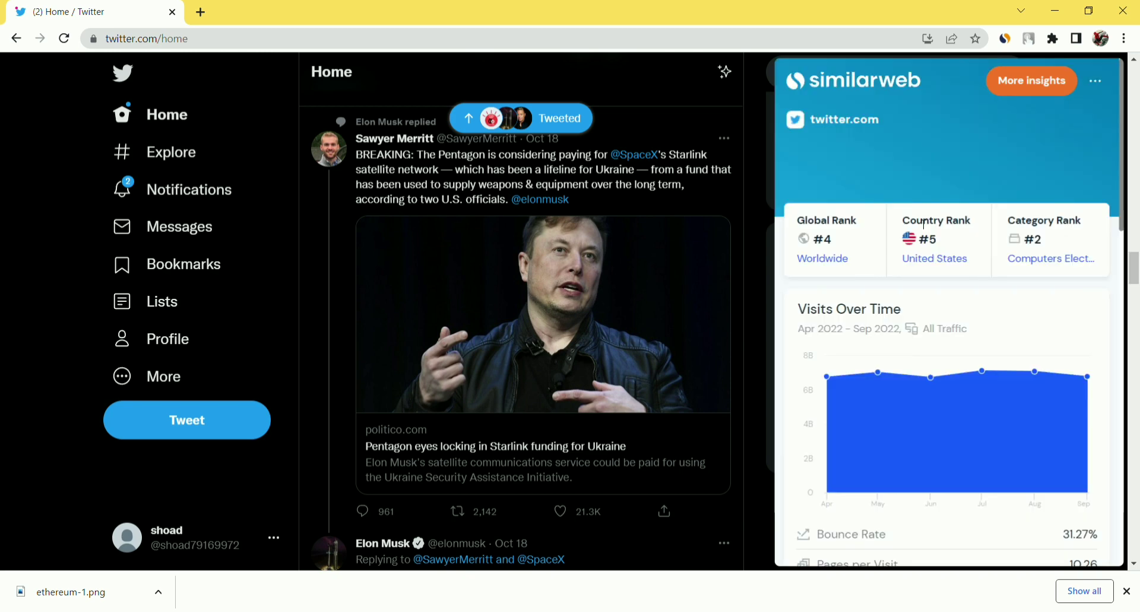
left_click_drag(918, 240, 944, 241)
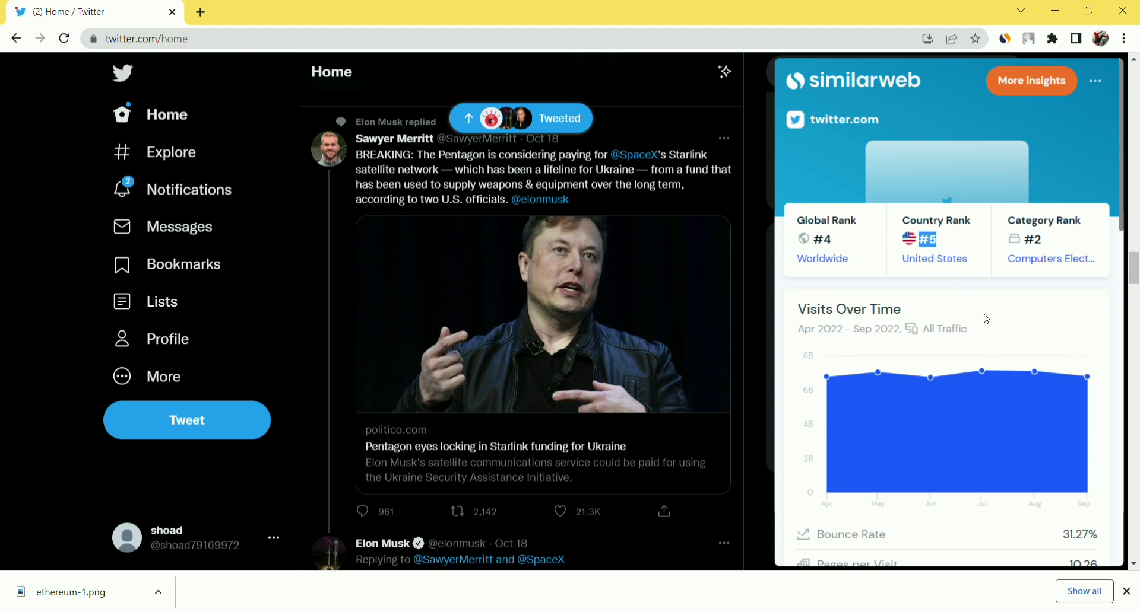
scroll(999, 321, "down", 2)
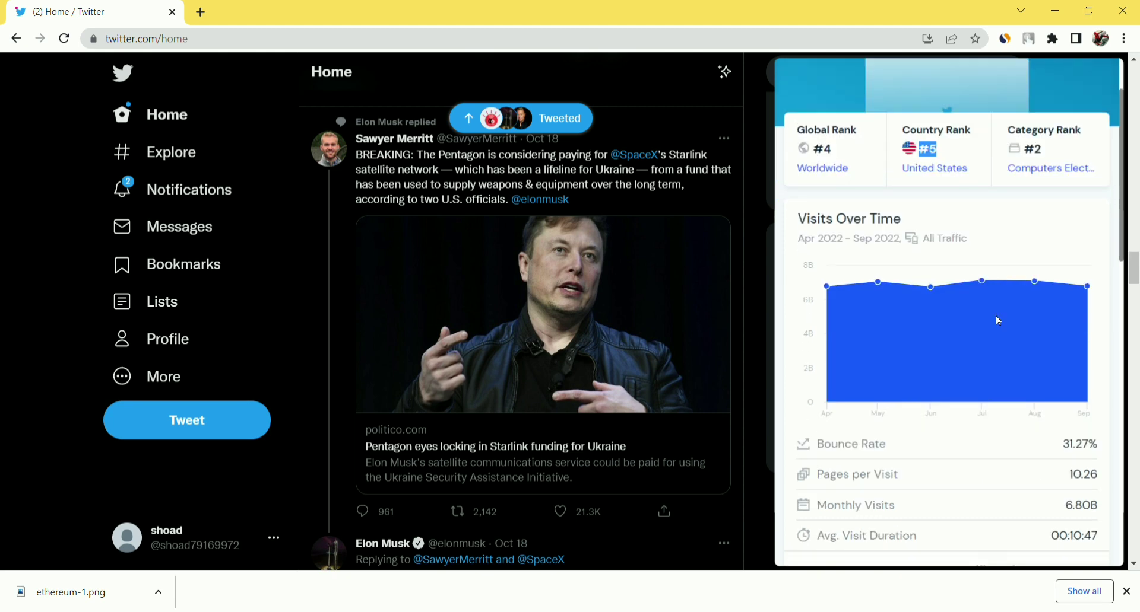
scroll(999, 321, "down", 10)
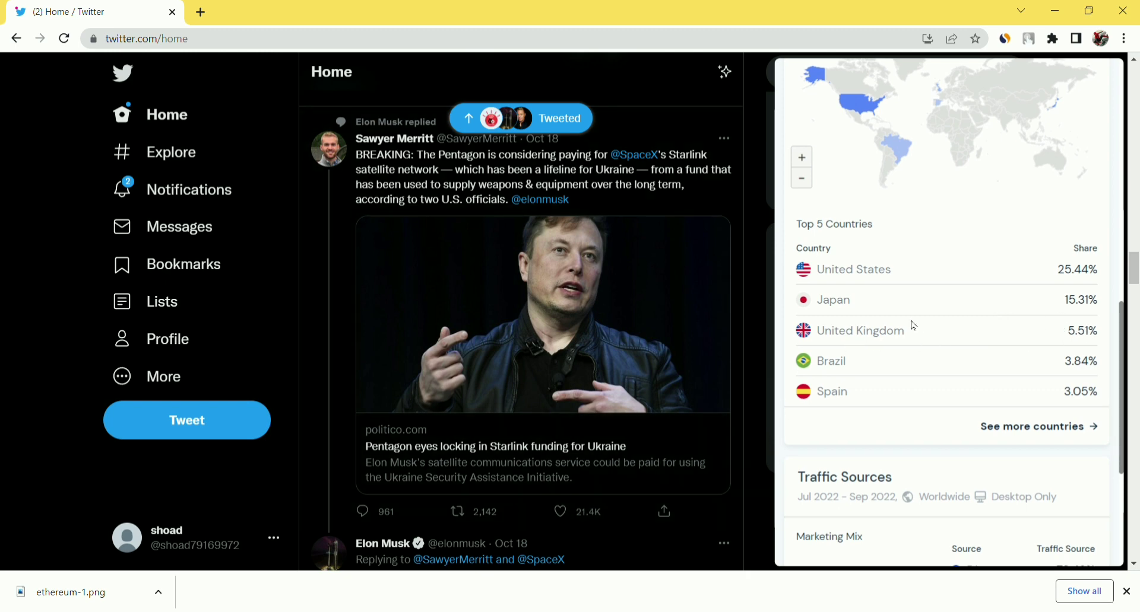
scroll(914, 326, "up", 6)
scroll(917, 326, "up", 1)
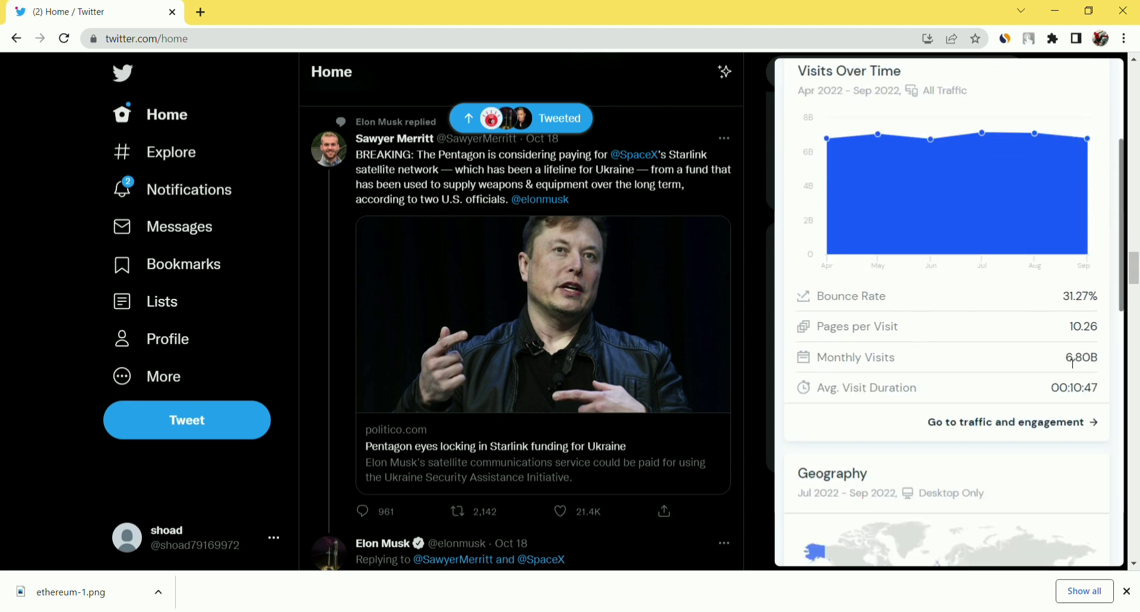
left_click_drag(1066, 359, 1102, 362)
scroll(984, 354, "up", 4)
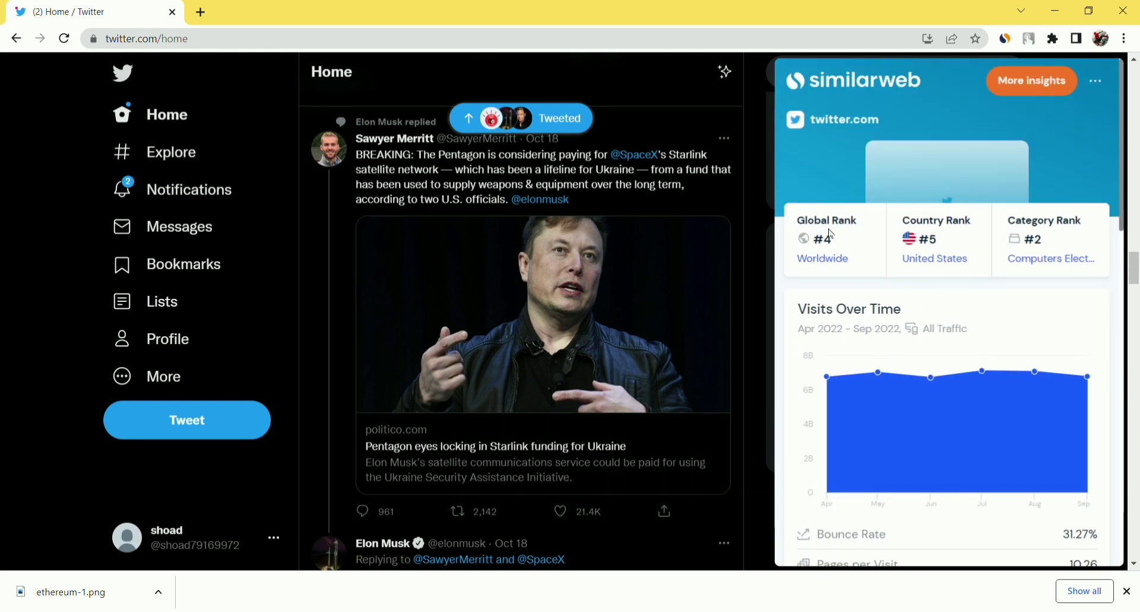
View the Starlink funding tweet, return Home, close the Similarweb popup, and start a new tab.
left_click(730, 511)
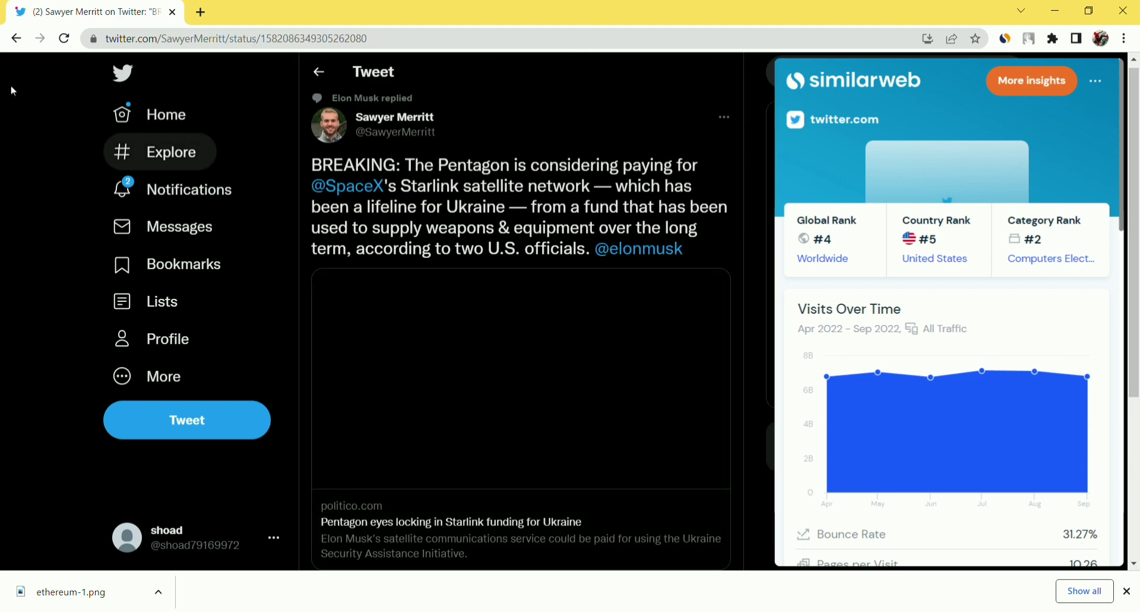
left_click(16, 38)
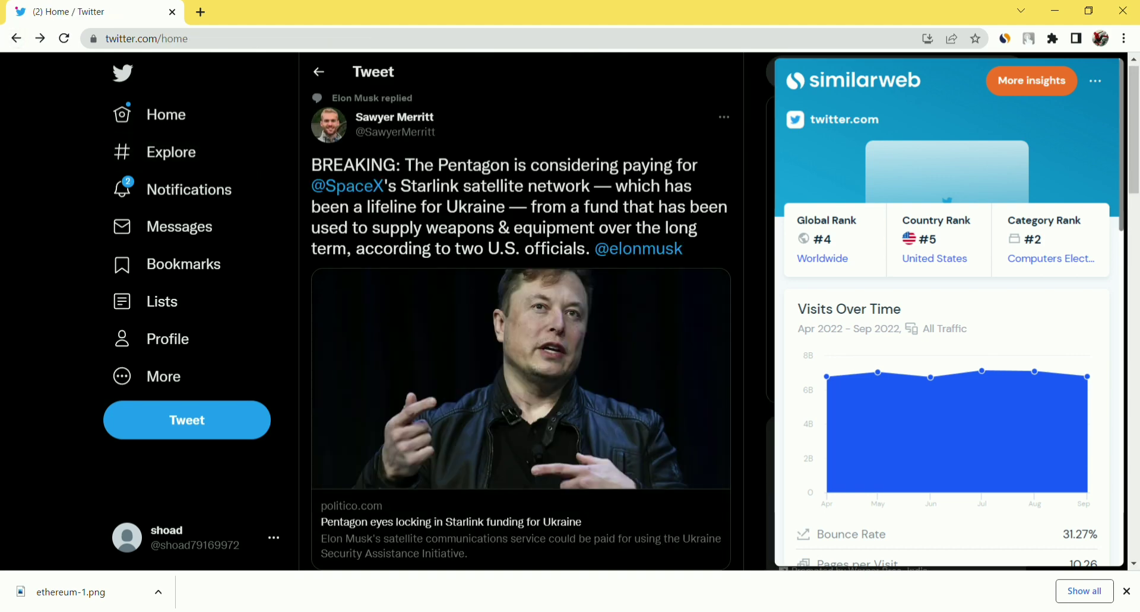
left_click(1007, 43)
left_click(1007, 43)
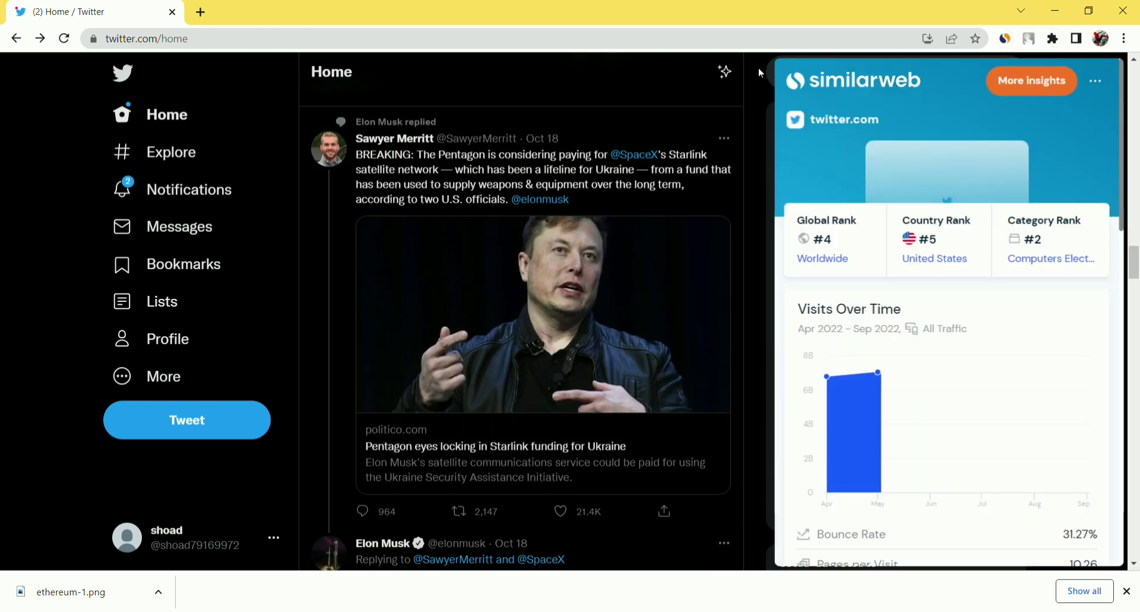
left_click(758, 69)
scroll(713, 185, "down", 3)
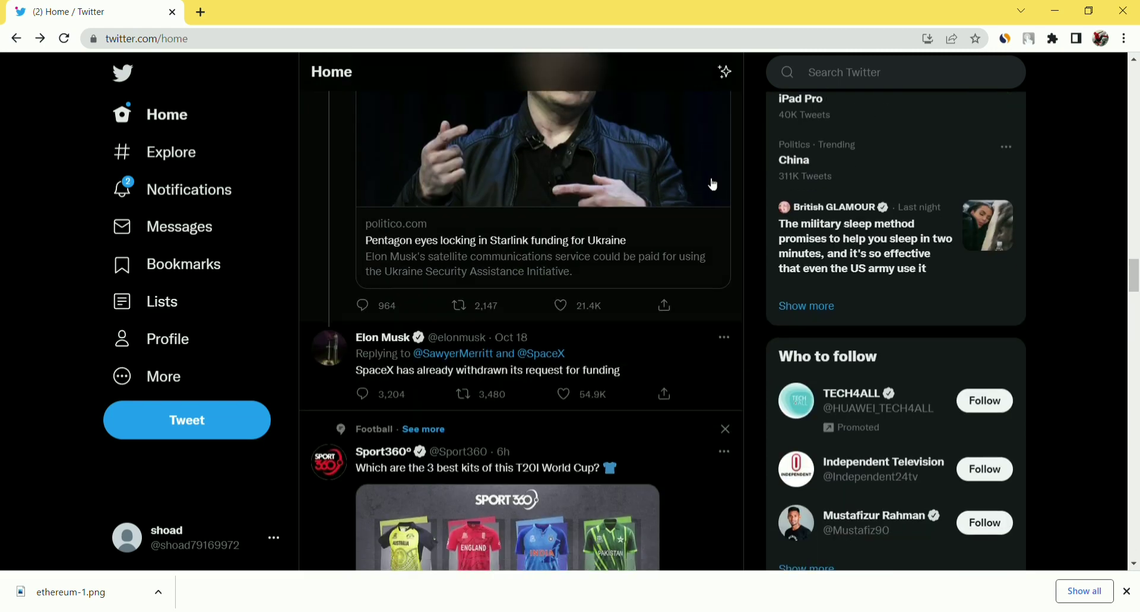
scroll(713, 184, "up", 5)
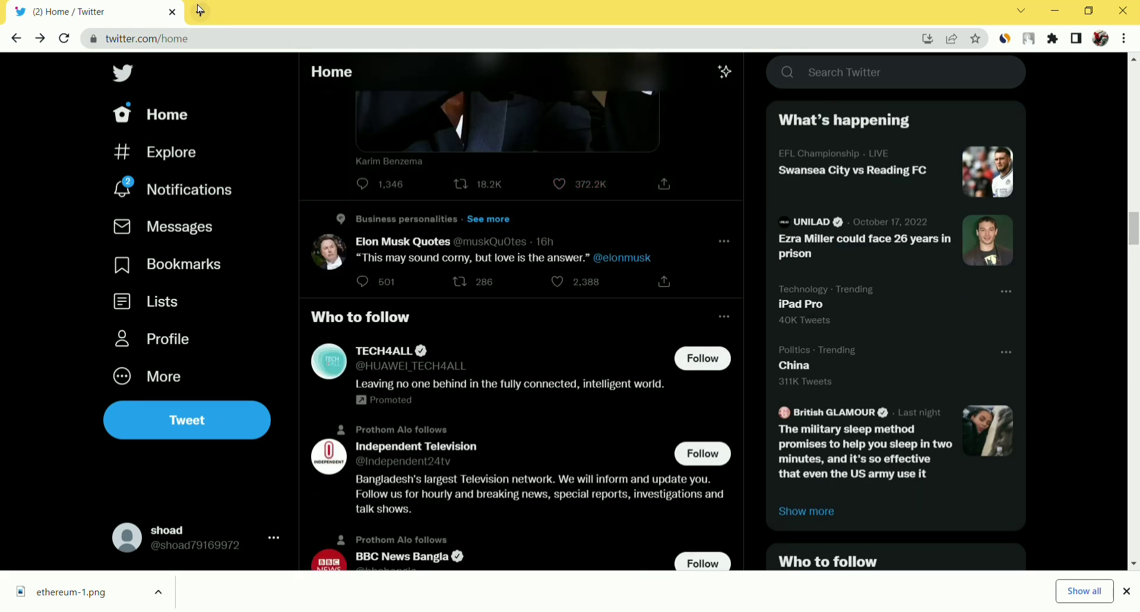
left_click(201, 10)
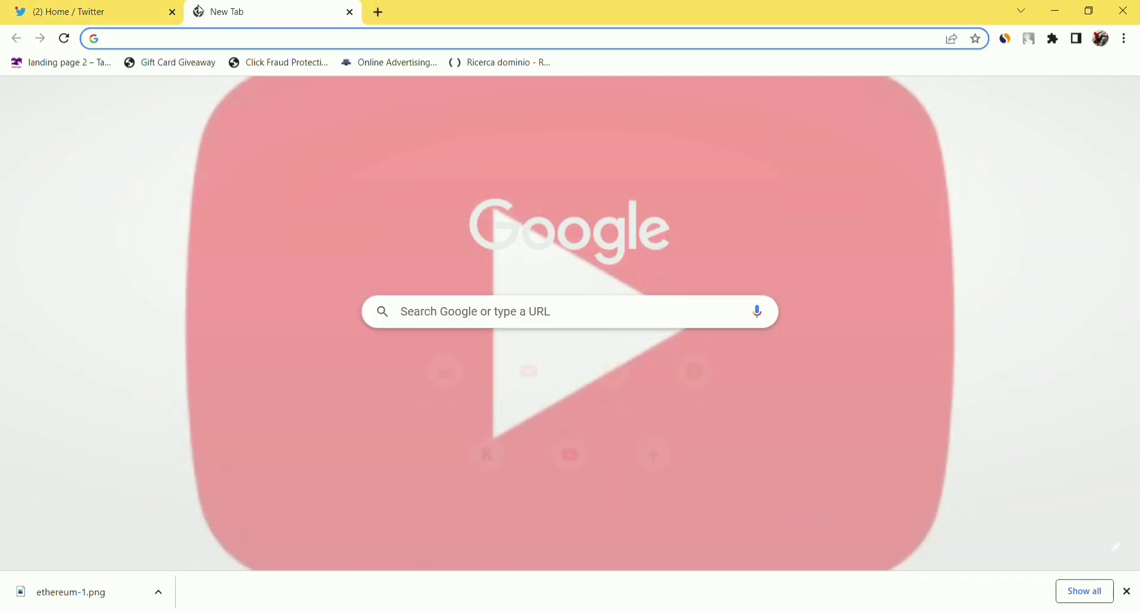
Load twitter.com in the new tab from the address bar suggestions.
type("t")
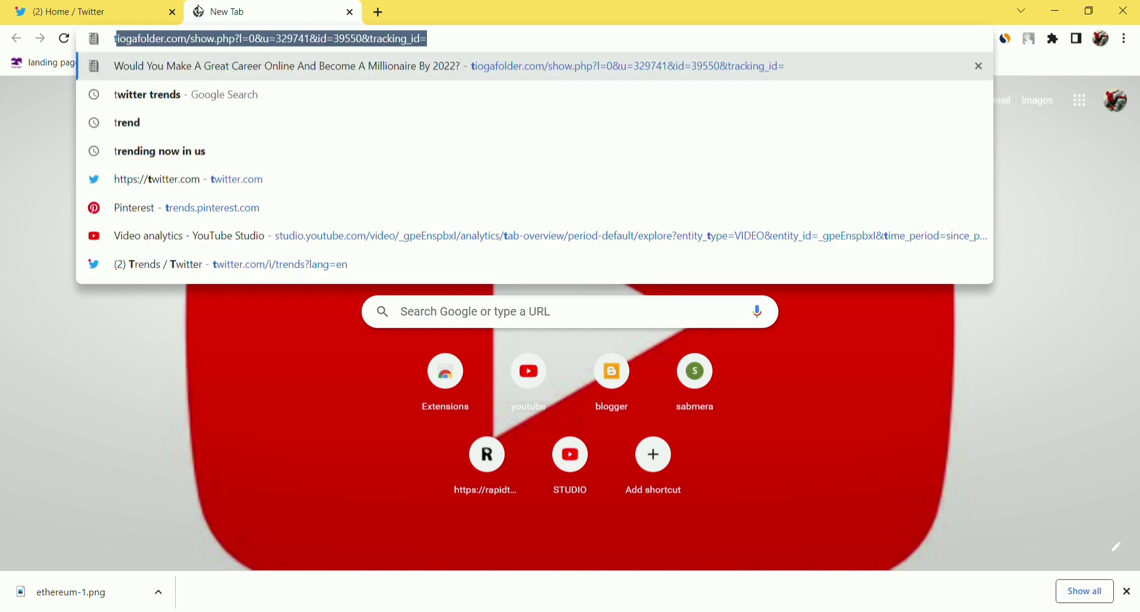
key("BackSpace")
key("BackSpace")
key("Down")
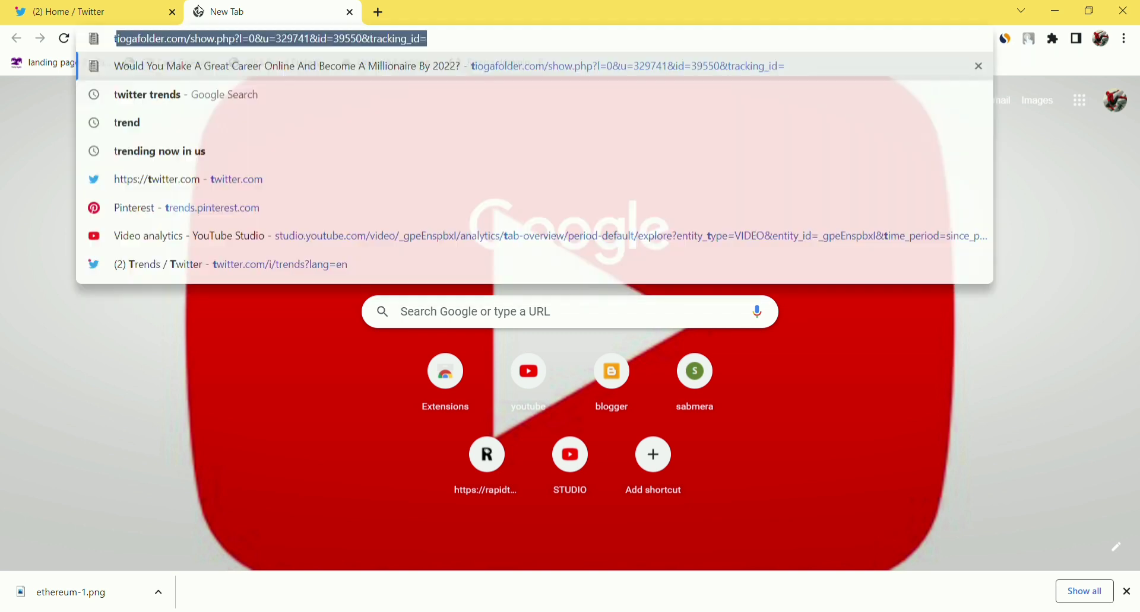
type("twi")
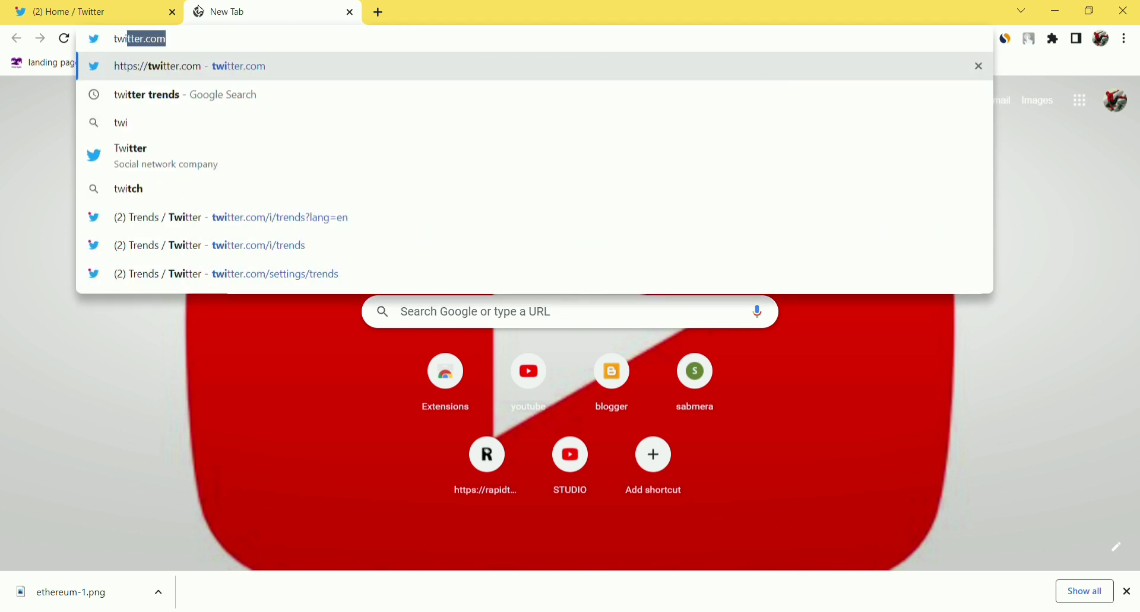
key("Return")
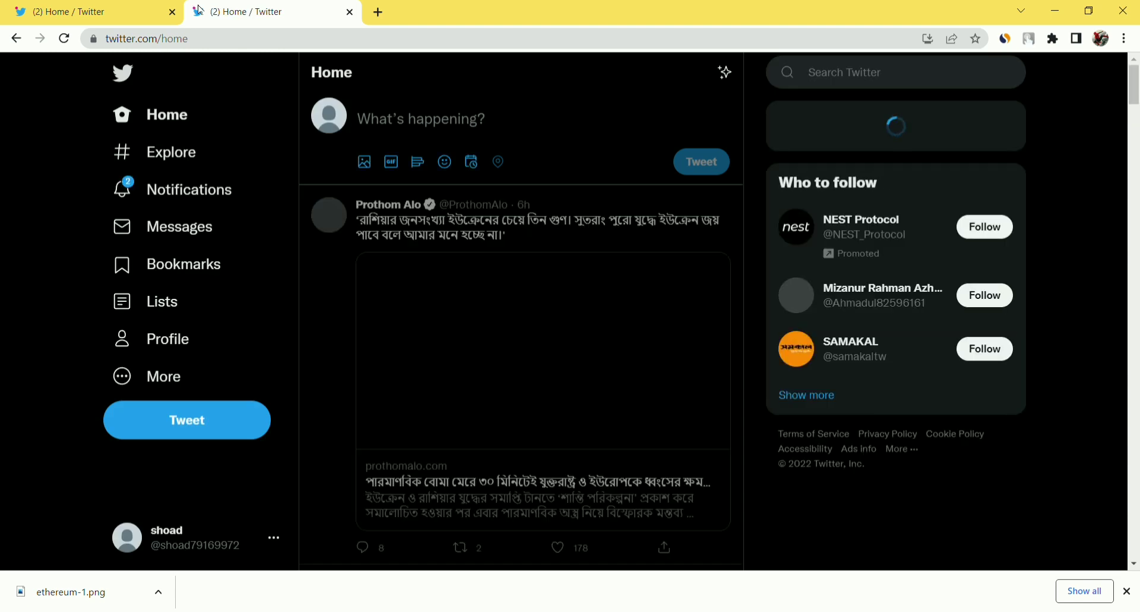
Google 'twitter trends' and open the Trends / Twitter result.
left_click(292, 39)
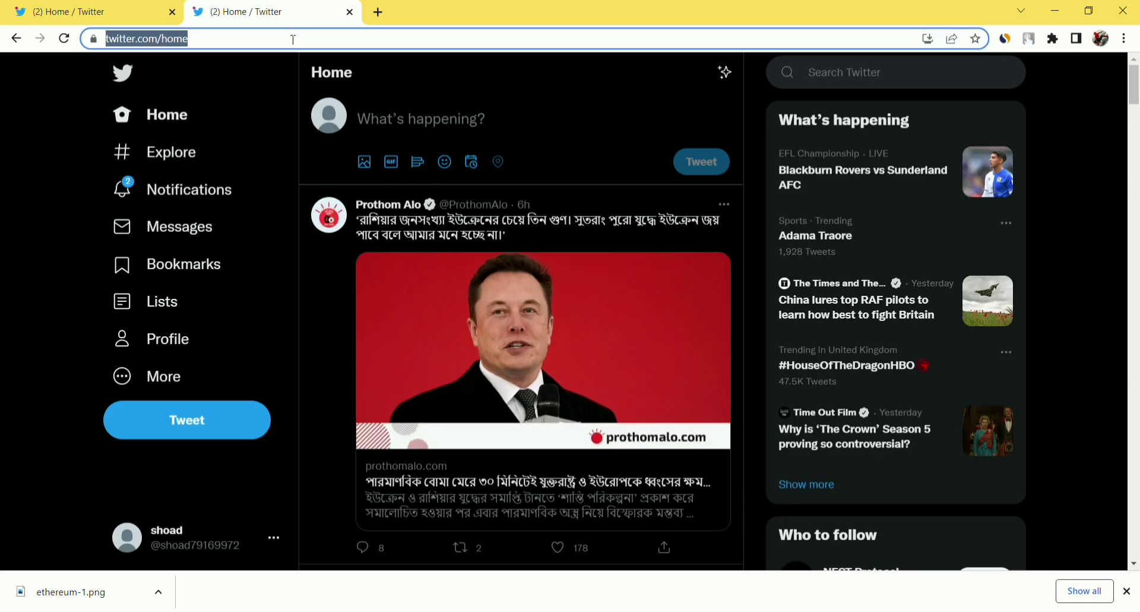
key("BackSpace")
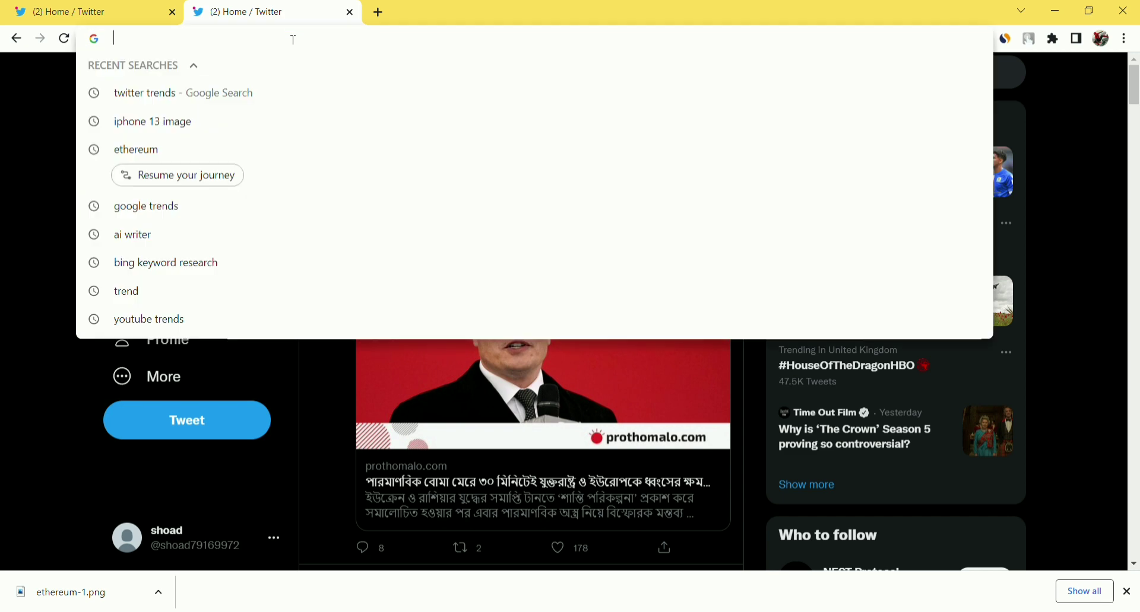
type("twi")
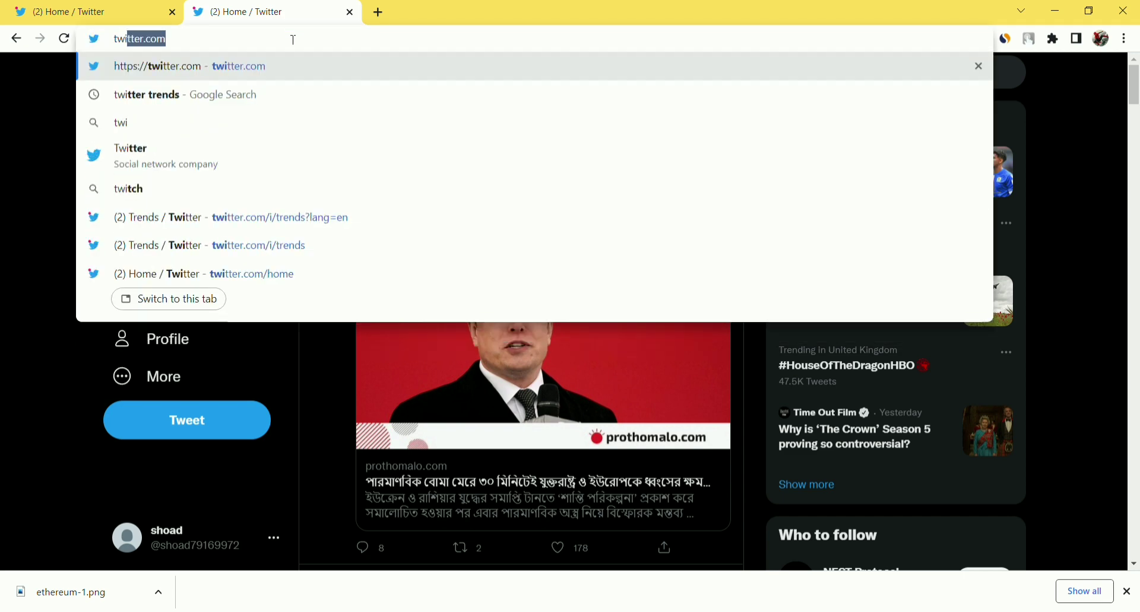
type("tter.co")
key("BackSpace")
key("BackSpace")
key("BackSpace")
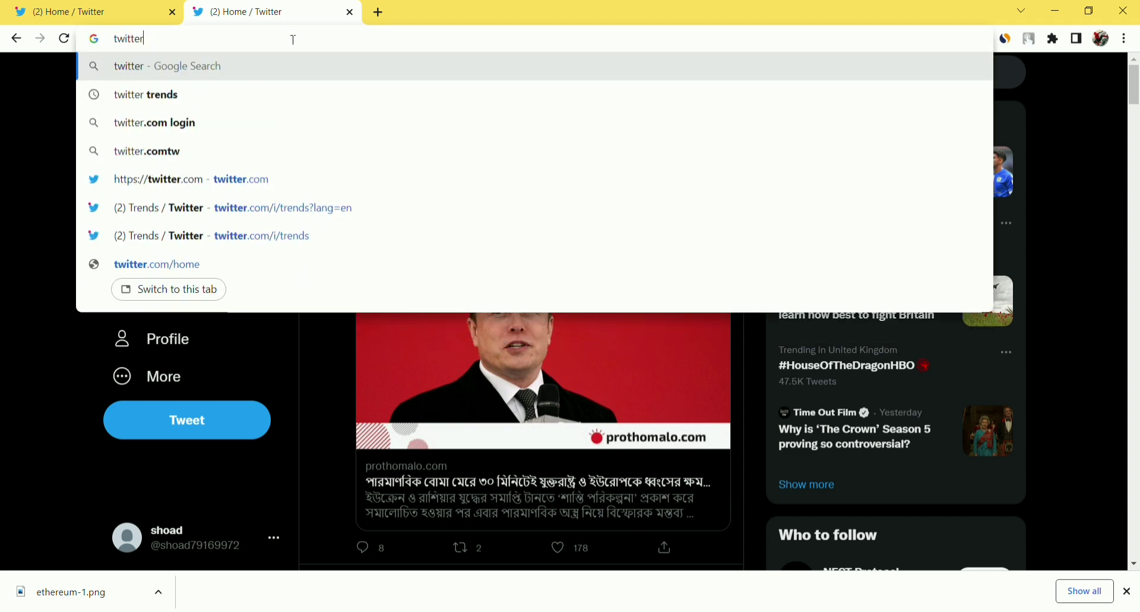
type("tre")
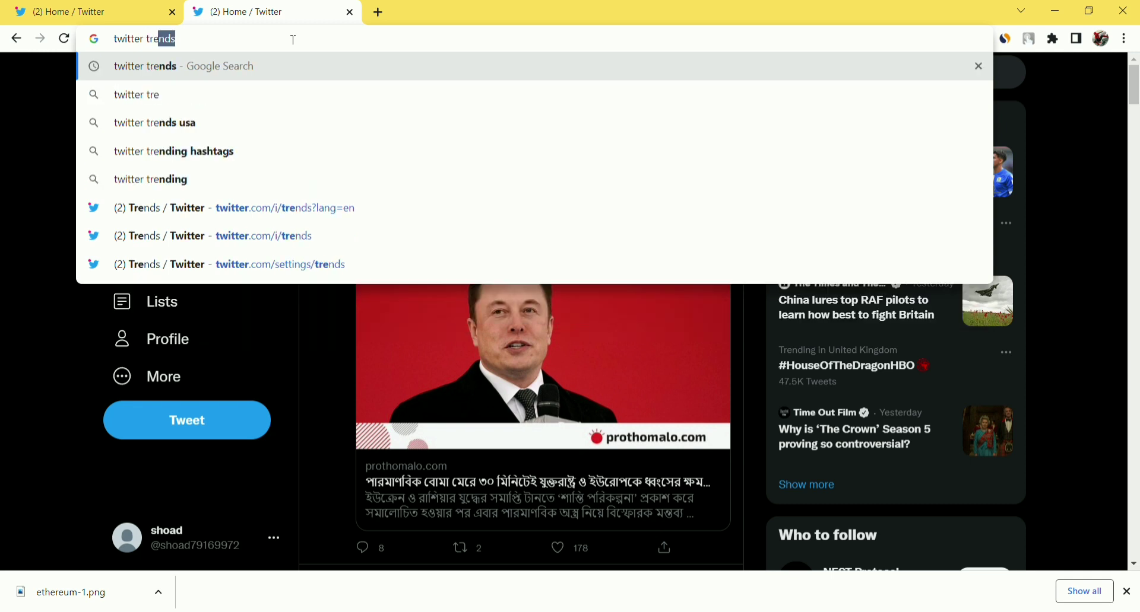
key("Return")
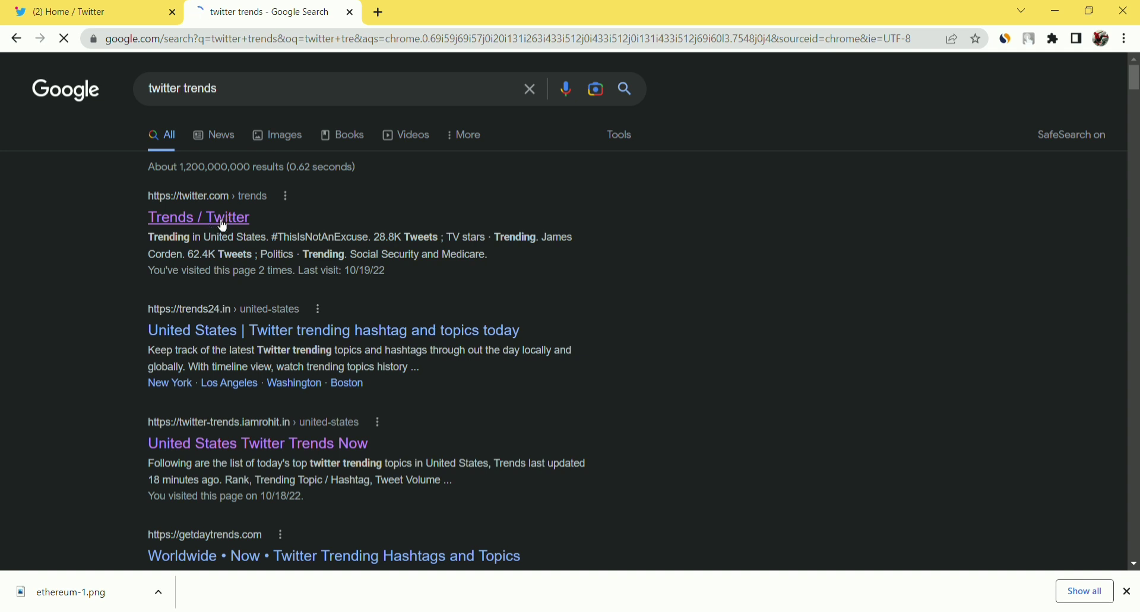
left_click(235, 221)
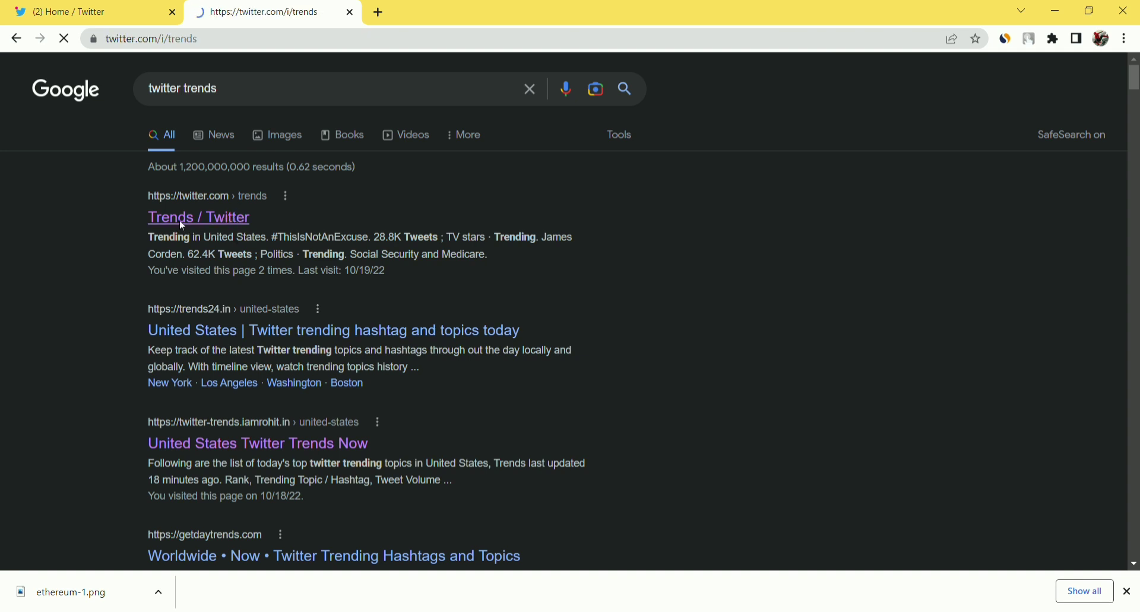
Select the twitter.com/i/trends address once the Trends page has loaded.
left_click(215, 42)
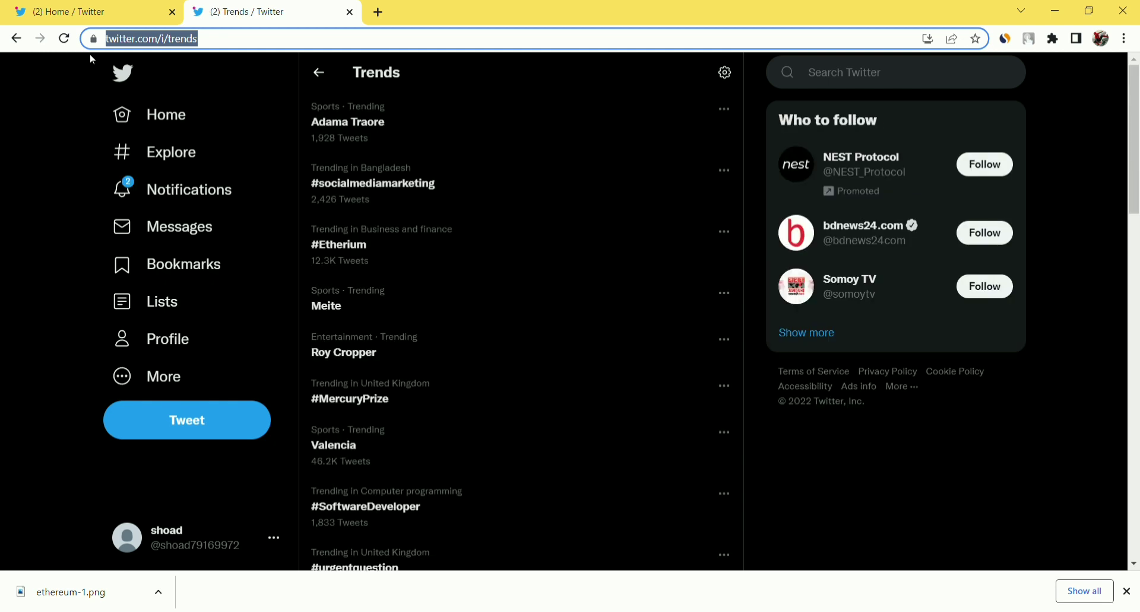
key("alt+Tab")
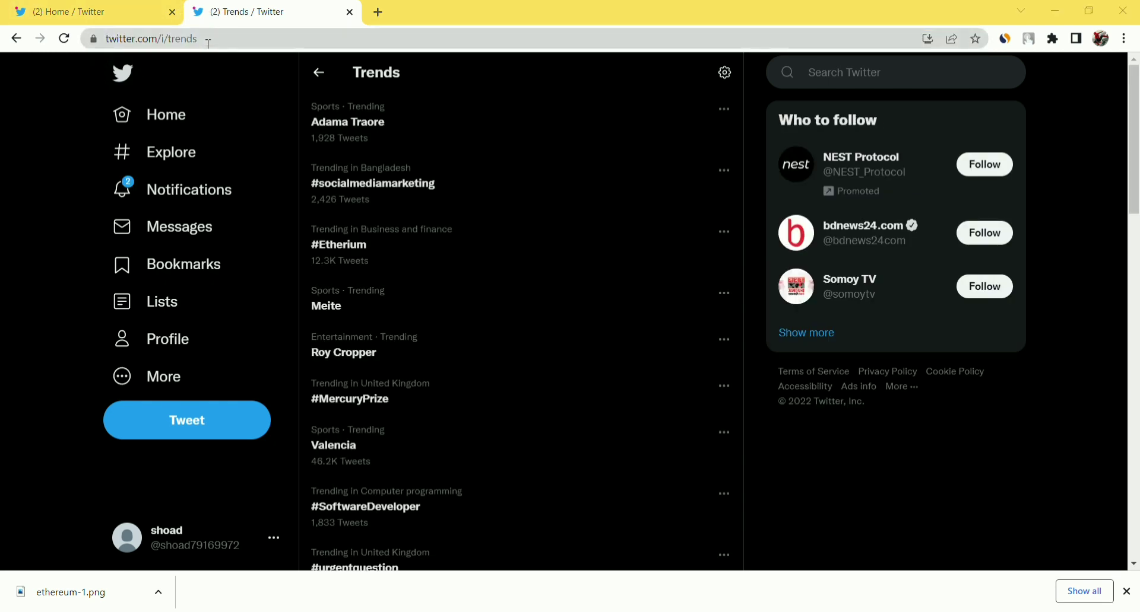
left_click_drag(205, 39, 45, 48)
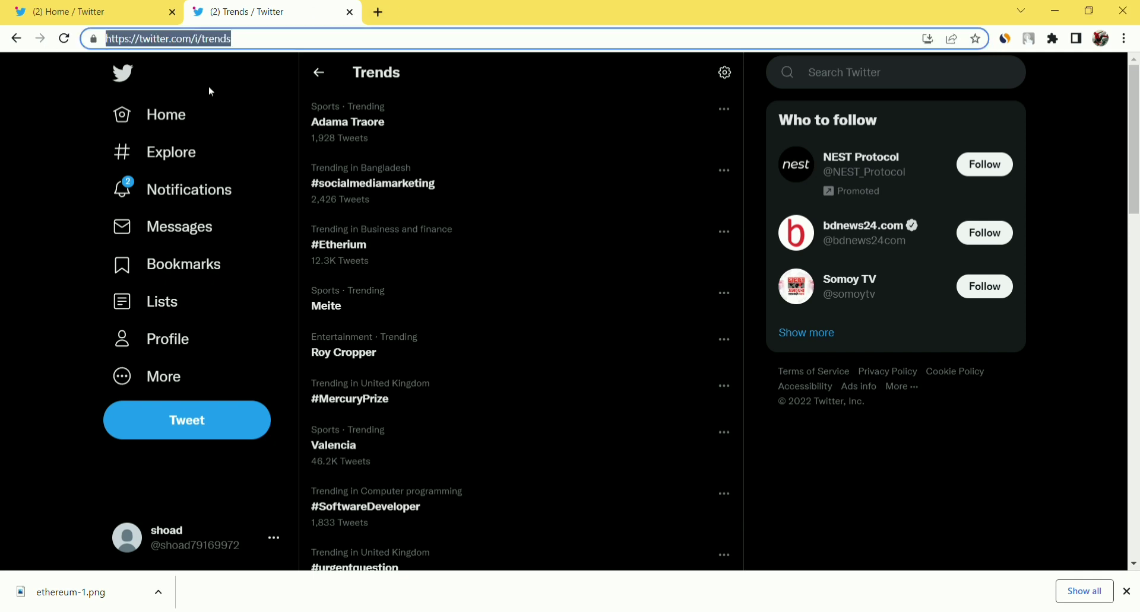
In trends settings, uncheck 'Show content in this location' and open Explore locations.
left_click(729, 83)
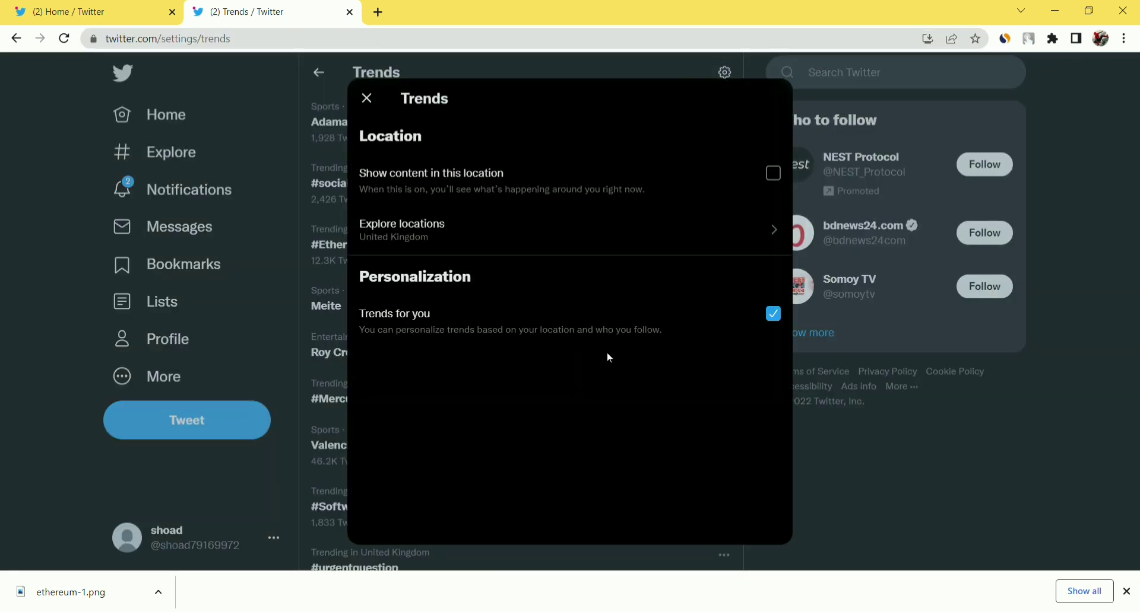
left_click_drag(764, 186, 785, 175)
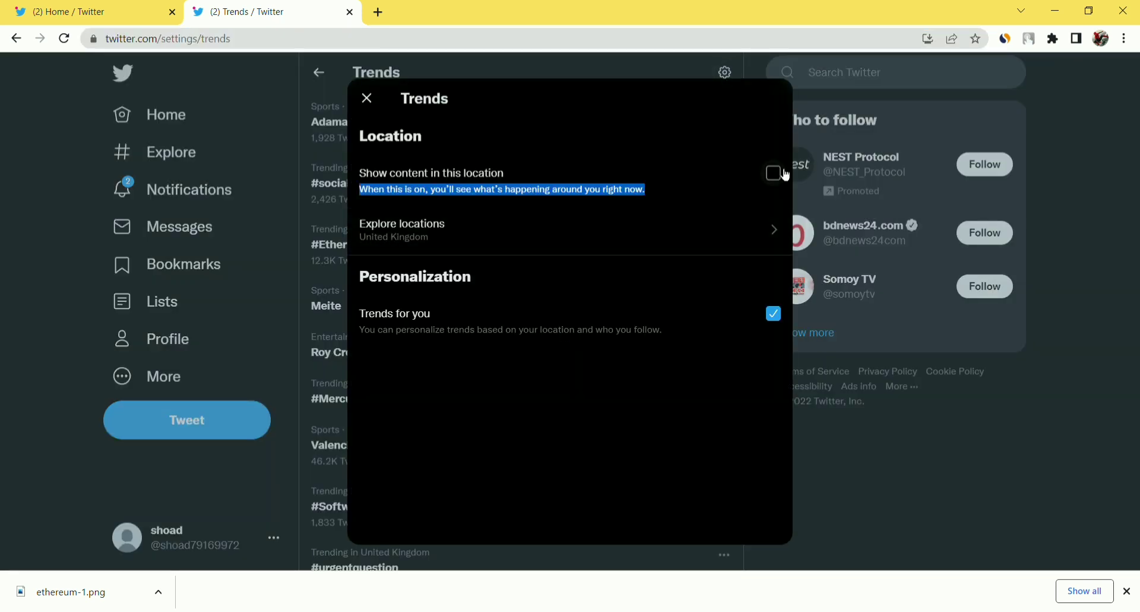
left_click(784, 174)
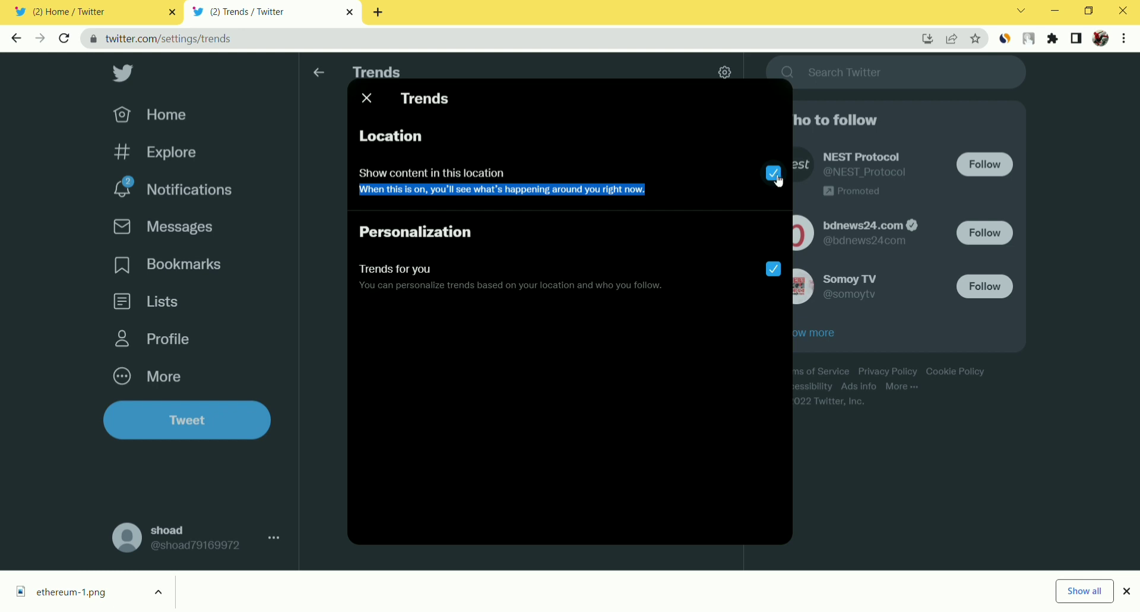
left_click(719, 166)
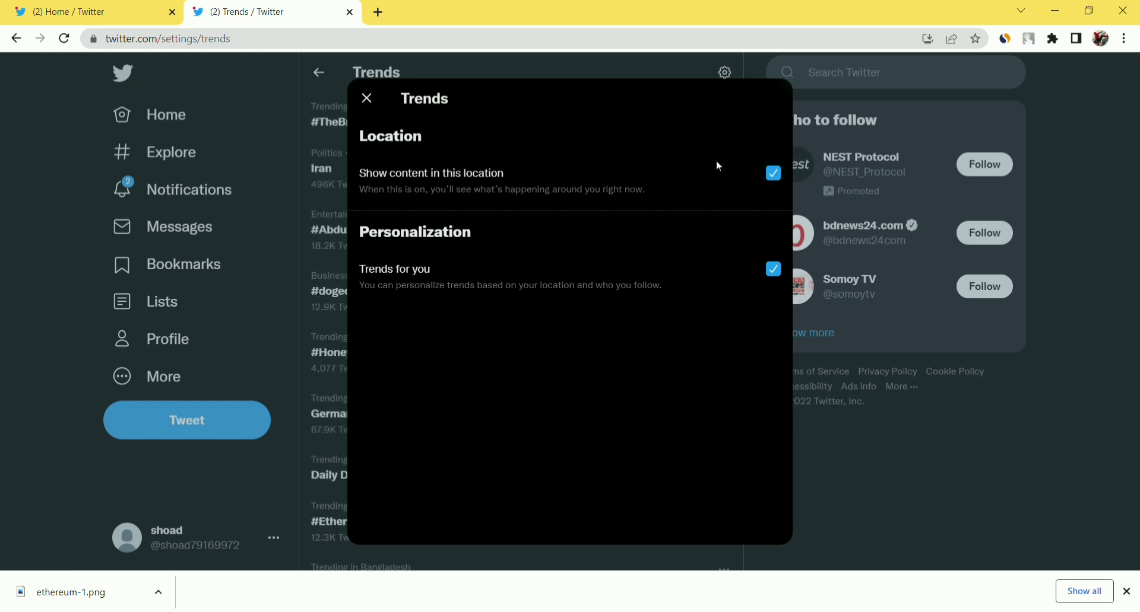
left_click(783, 181)
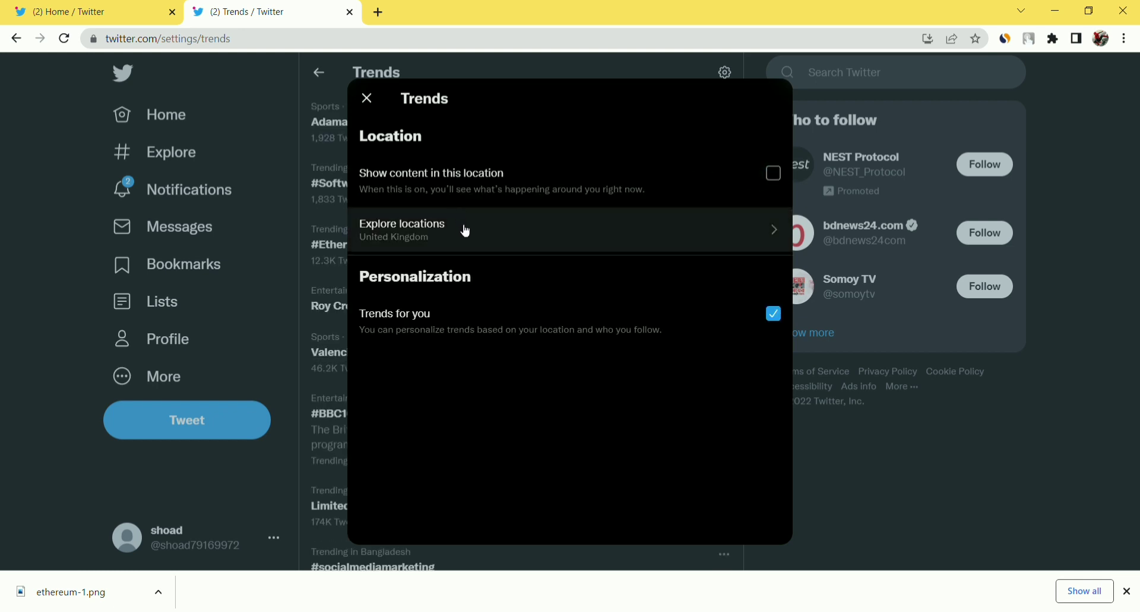
left_click(445, 238)
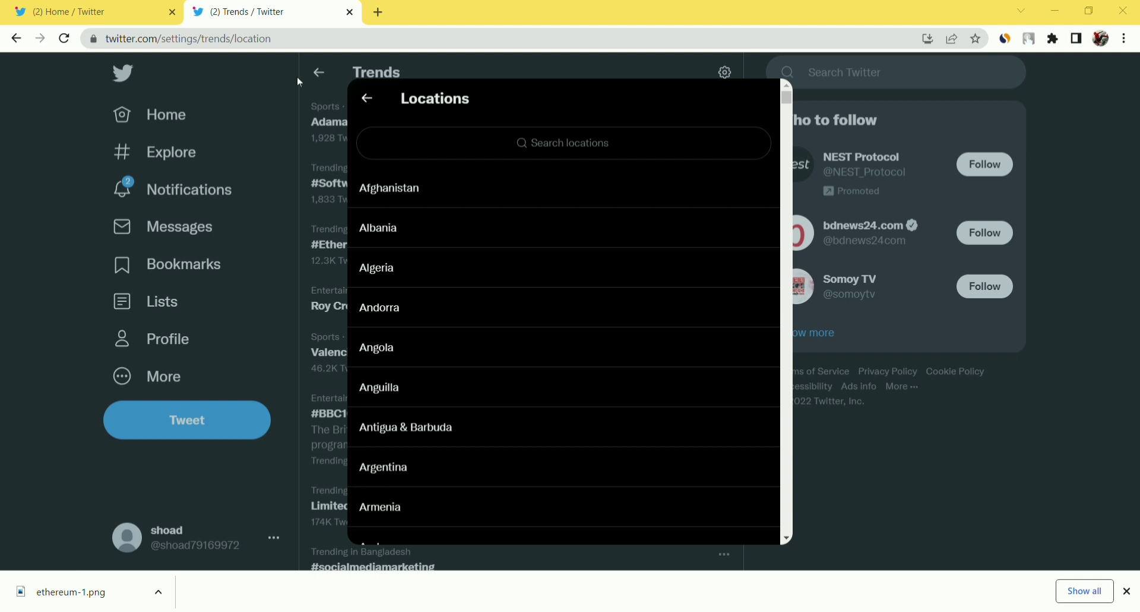
Search the locations for 'united kingdom' and pick United Kingdom.
left_click_drag(299, 82, 475, 122)
left_click(474, 143)
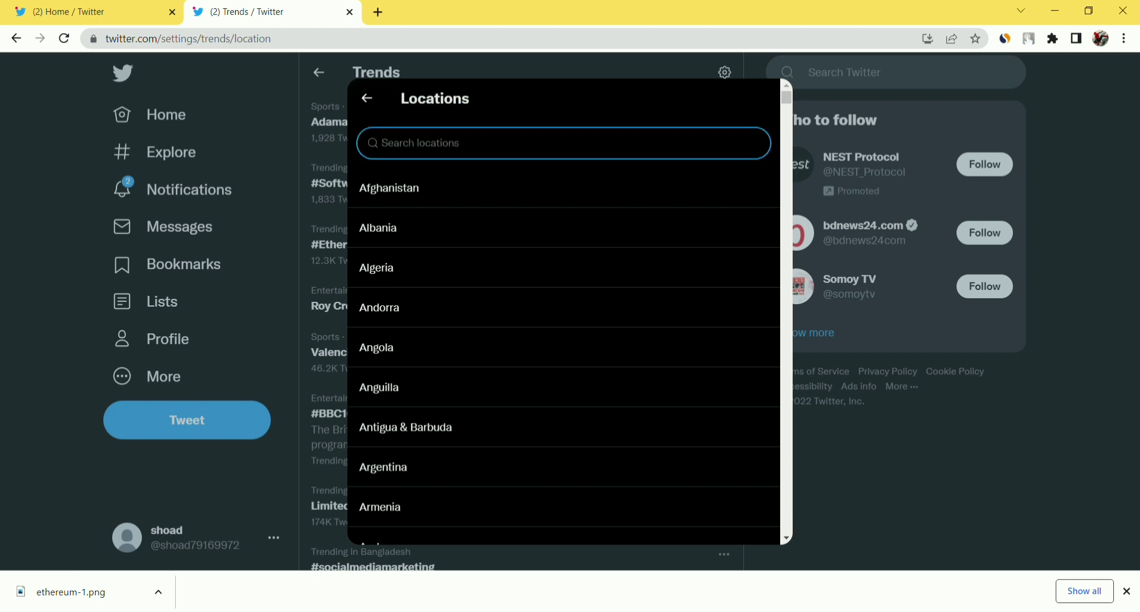
type("unit")
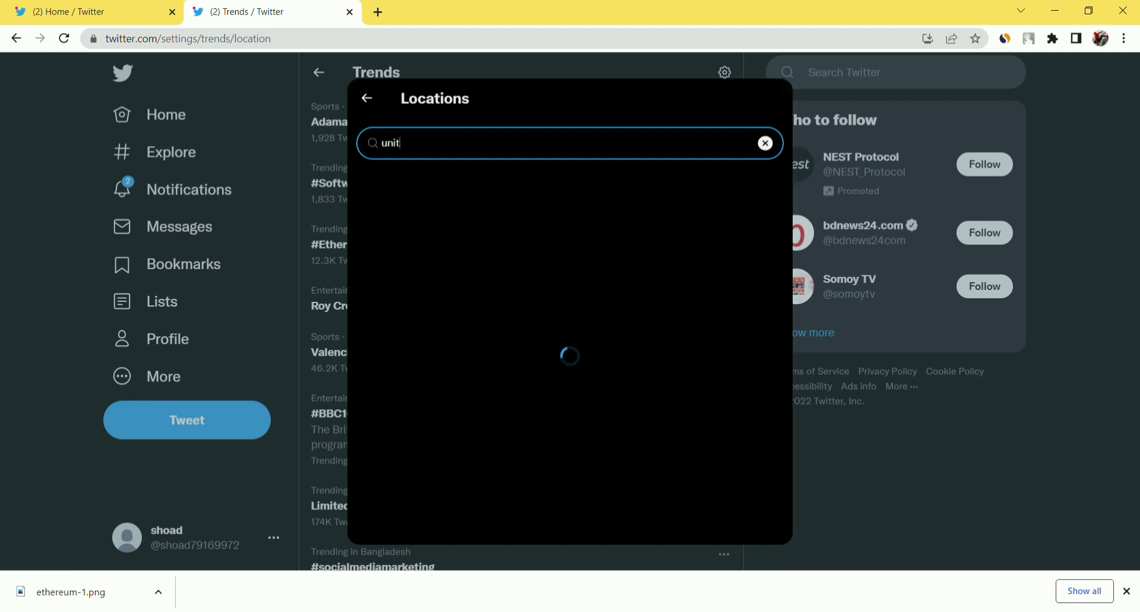
type("ed kingdom")
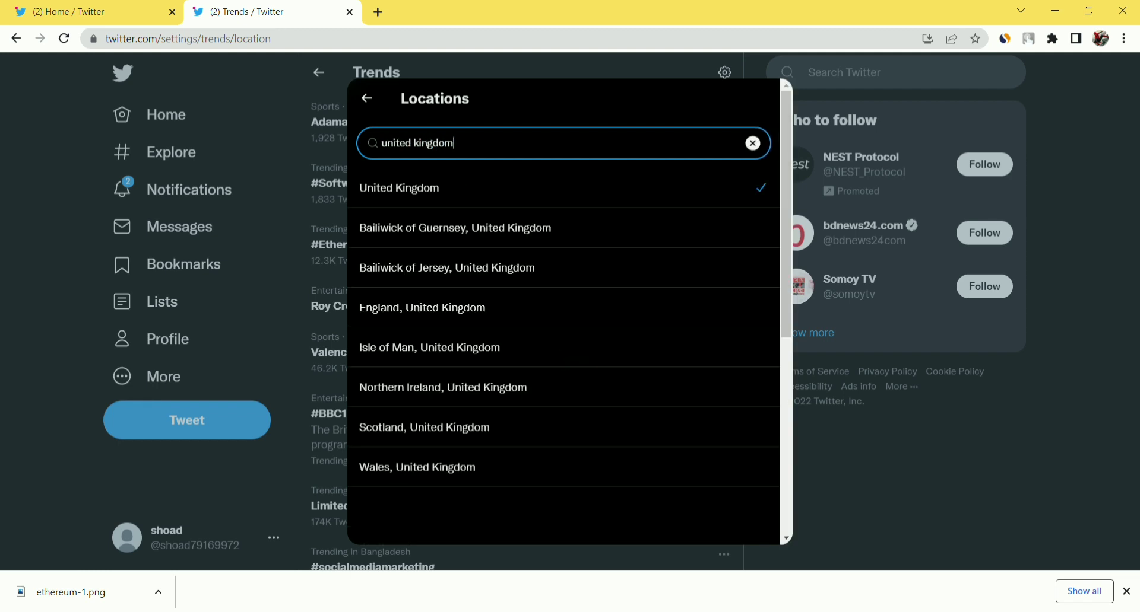
left_click(490, 205)
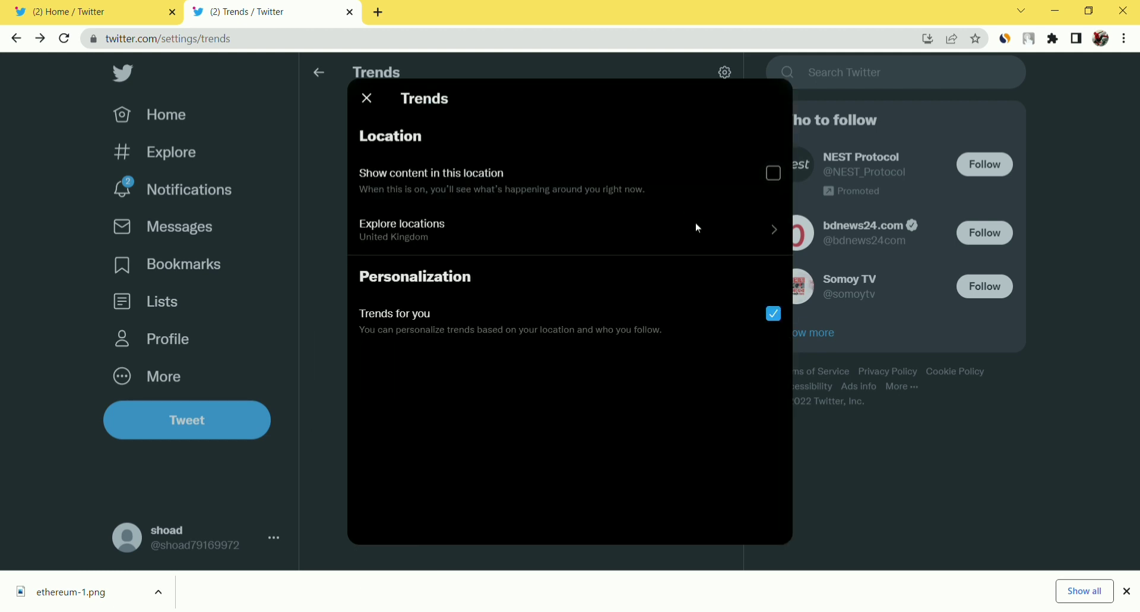
Change the trends location to United States by searching 'united', then close settings.
left_click(366, 98)
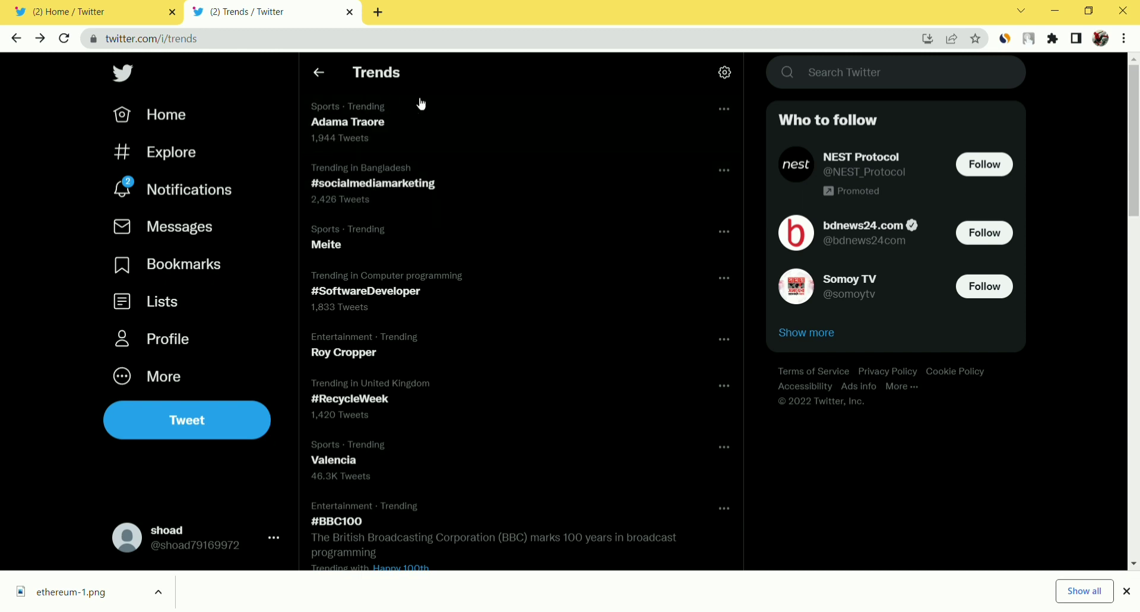
left_click(726, 75)
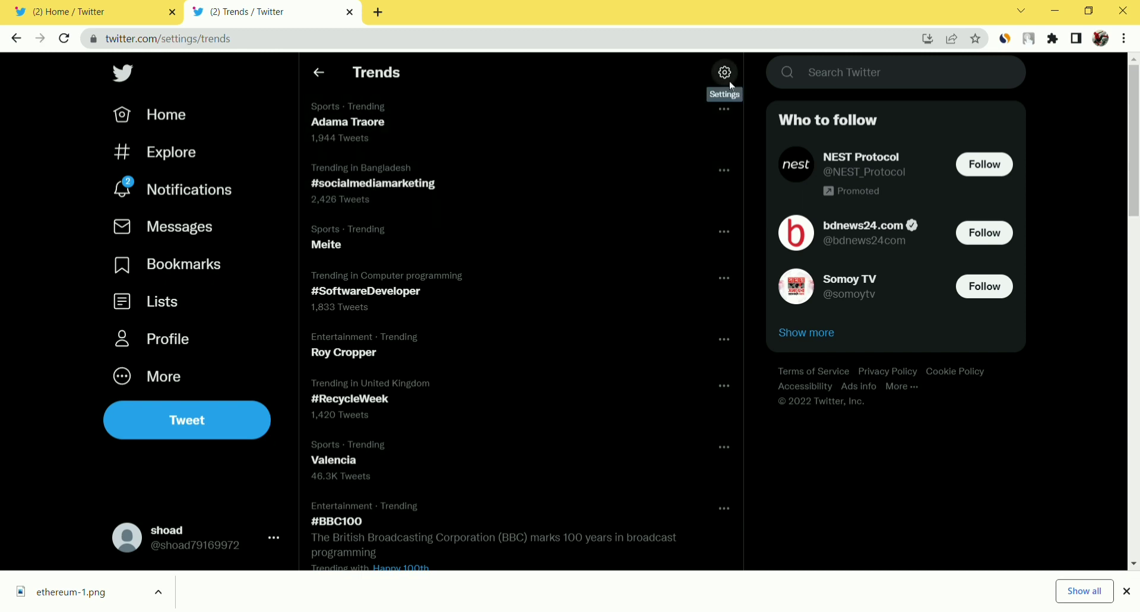
left_click(580, 248)
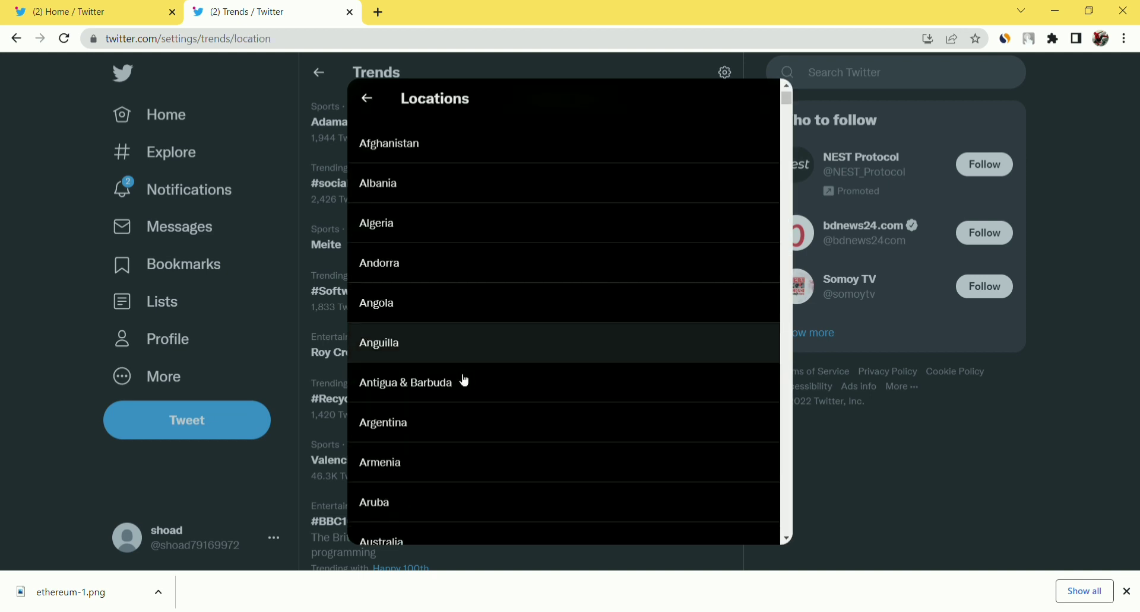
left_click(571, 145)
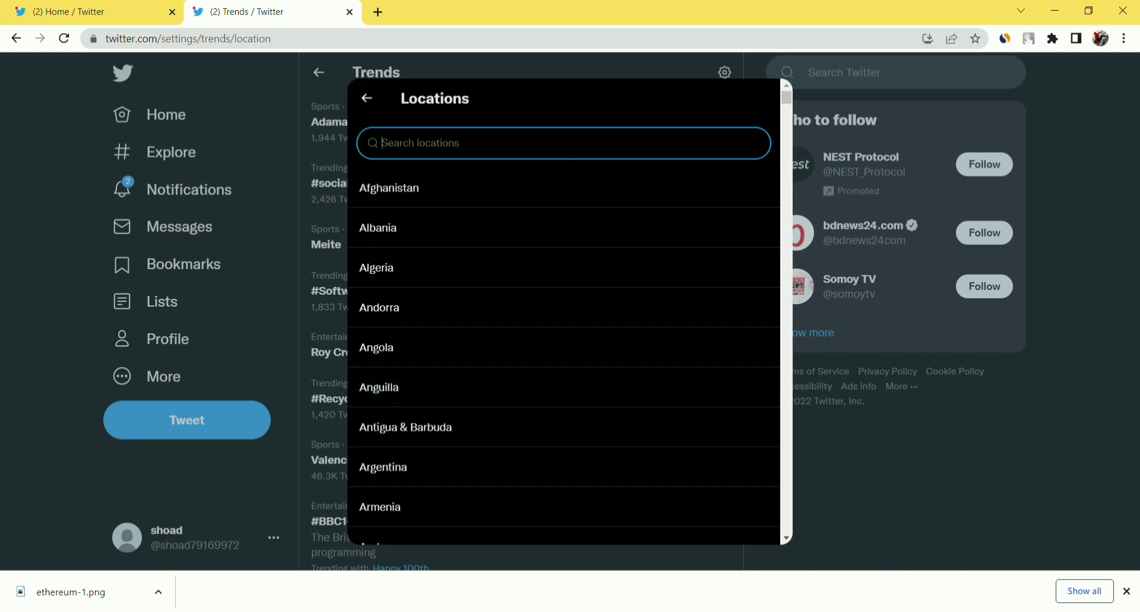
type("uni")
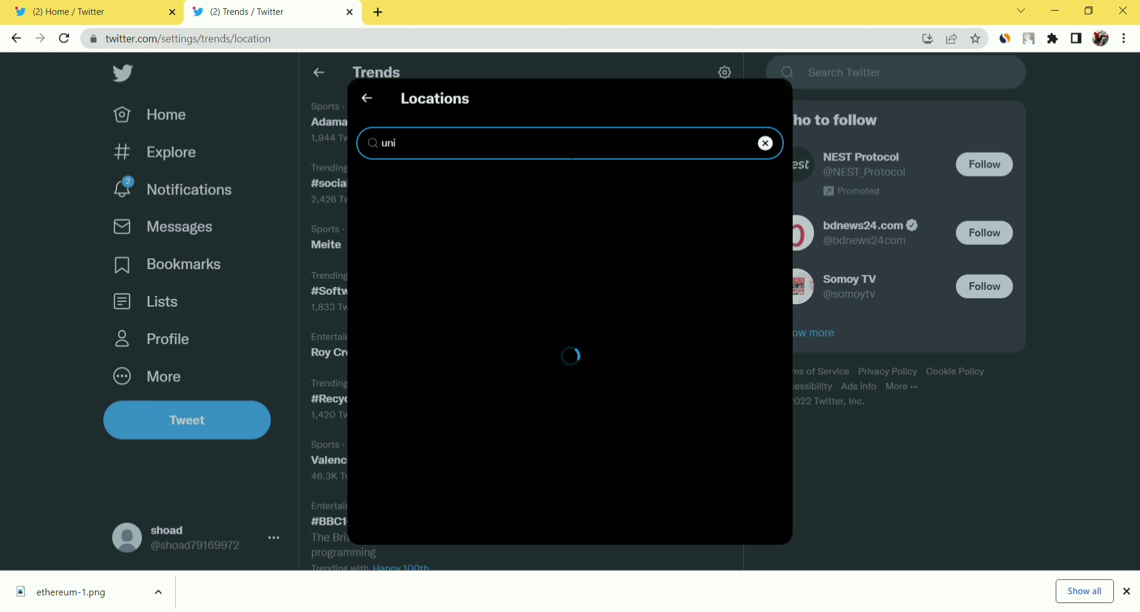
type("ted")
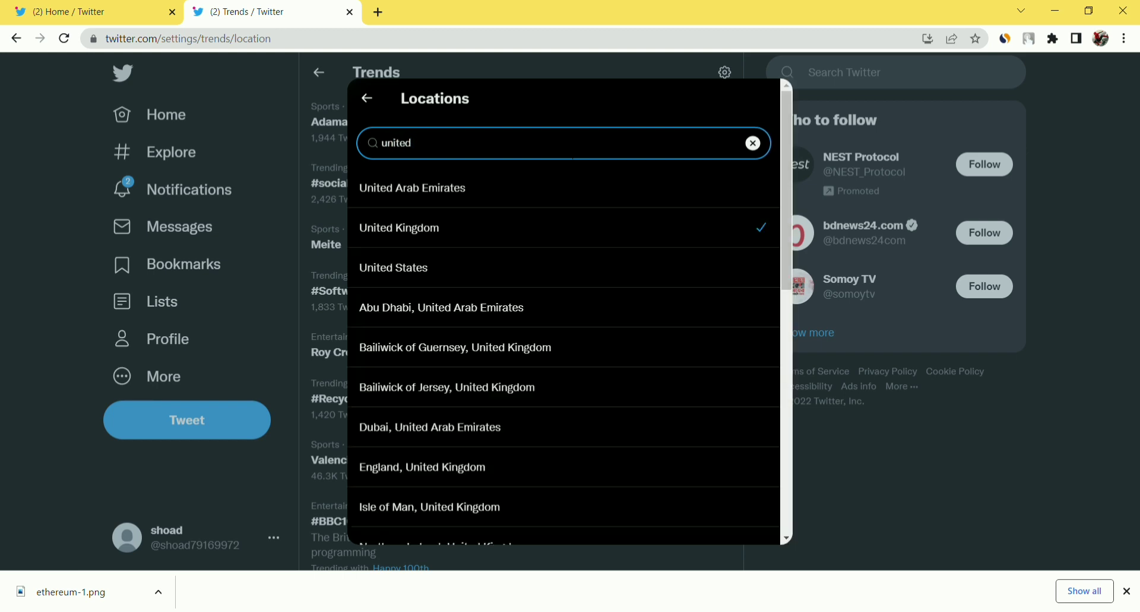
left_click(472, 274)
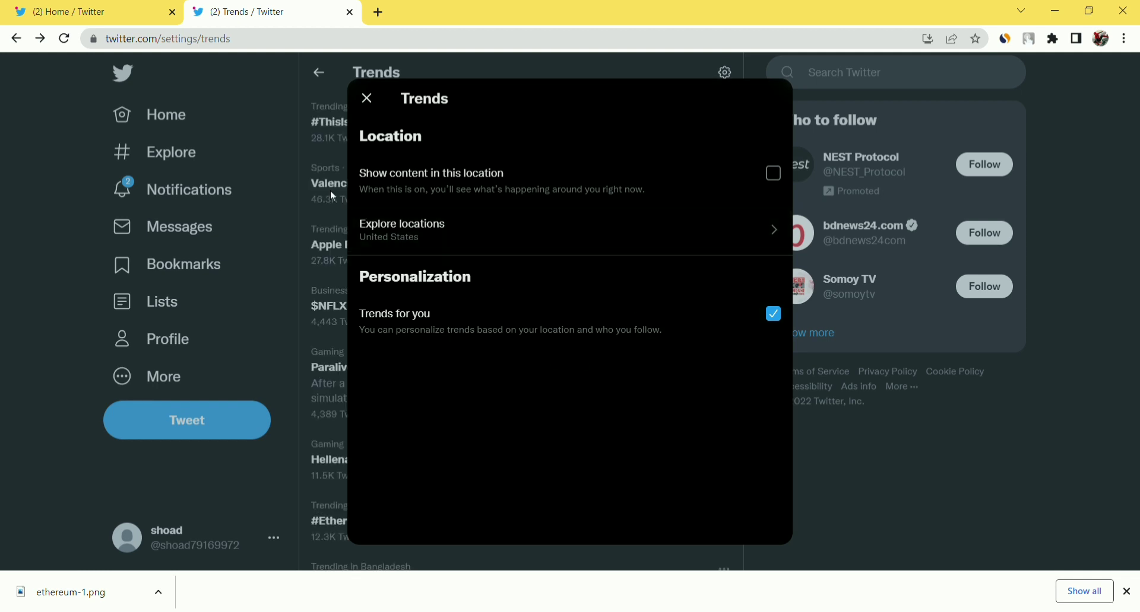
left_click(330, 190)
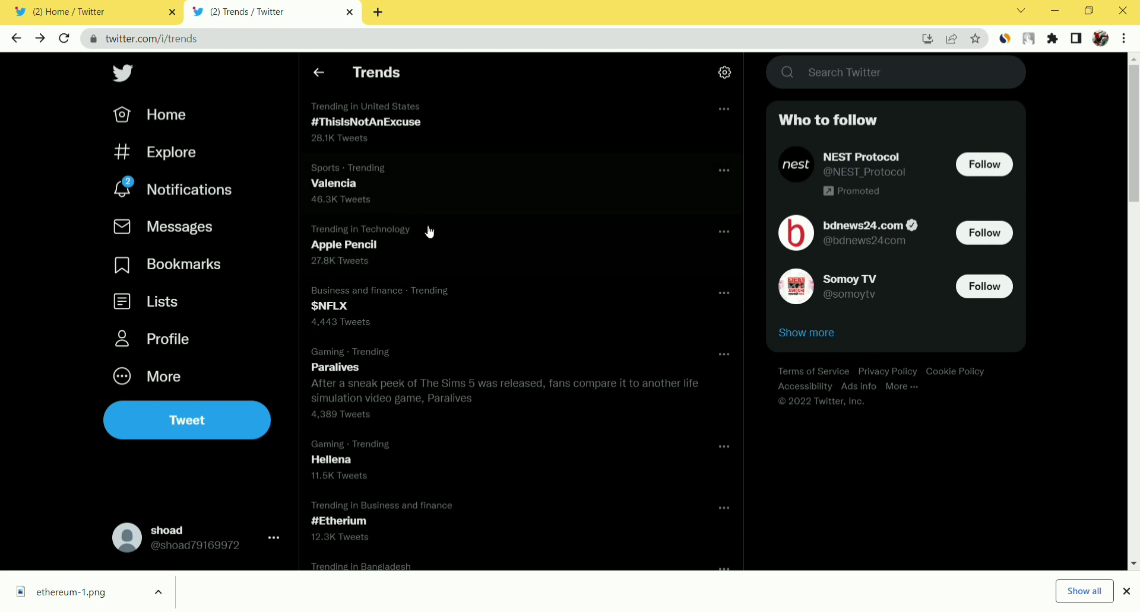
Search Google for 'apple pencil' in a new tab and view the image results.
left_click(378, 12)
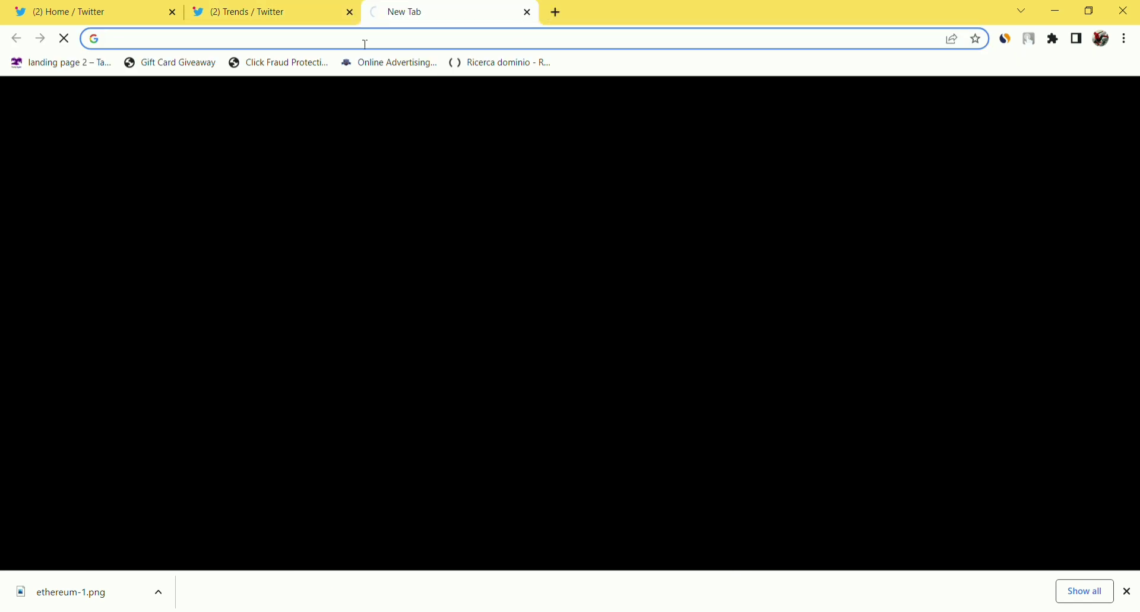
type("appl")
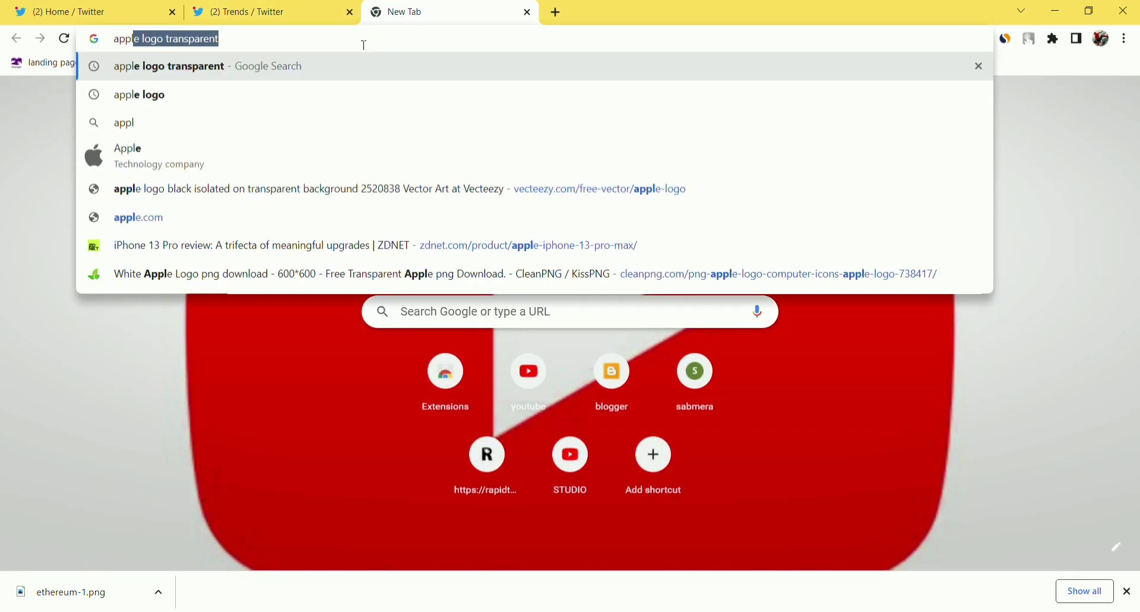
type("e")
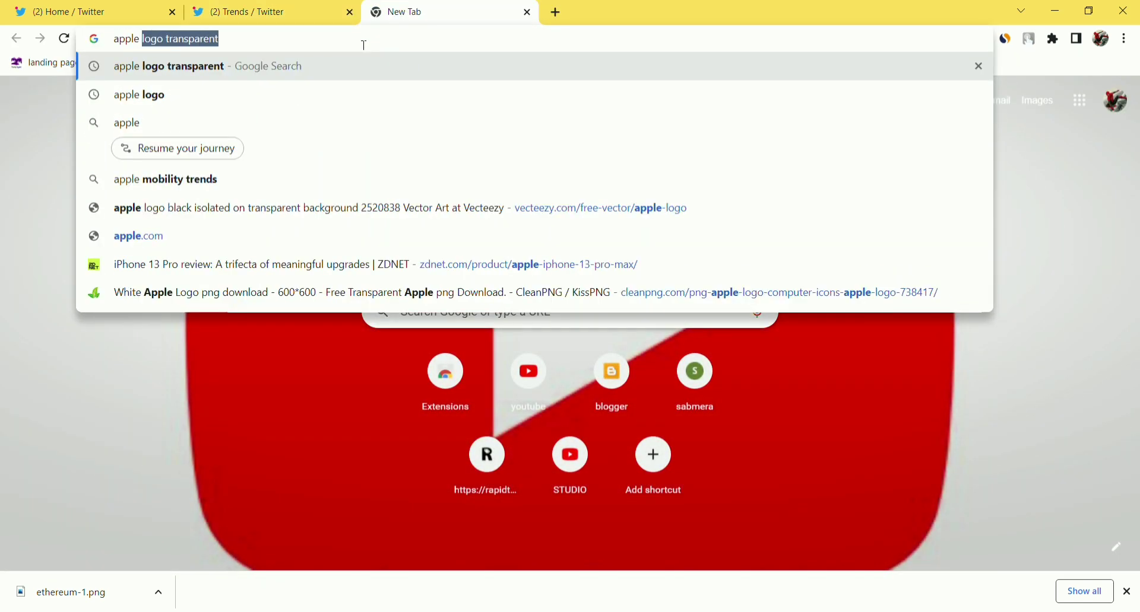
type(" pen")
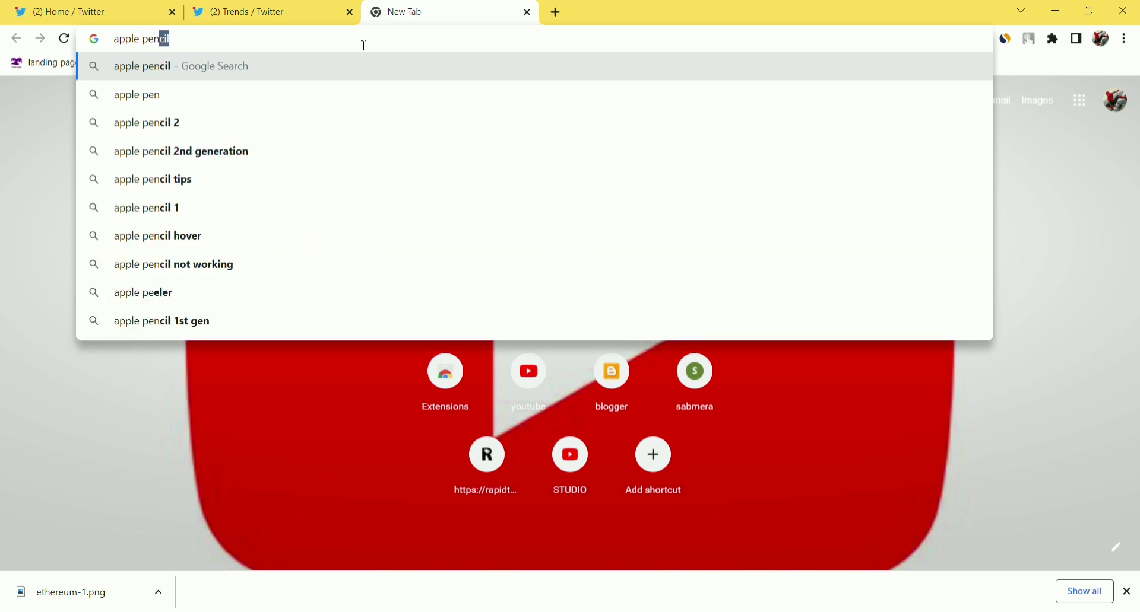
key("Return")
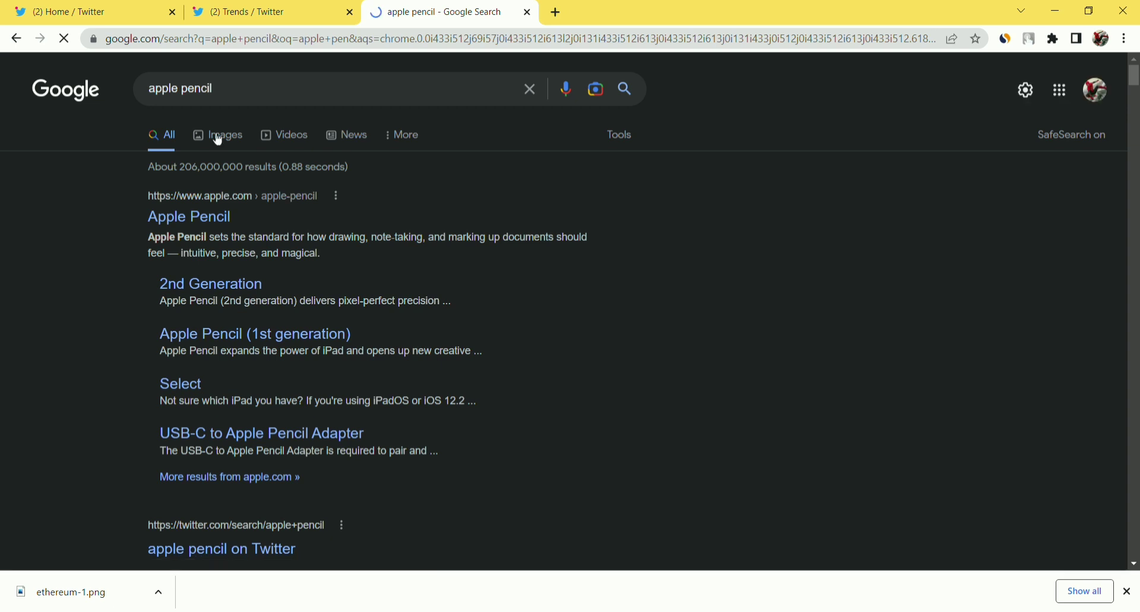
left_click(219, 138)
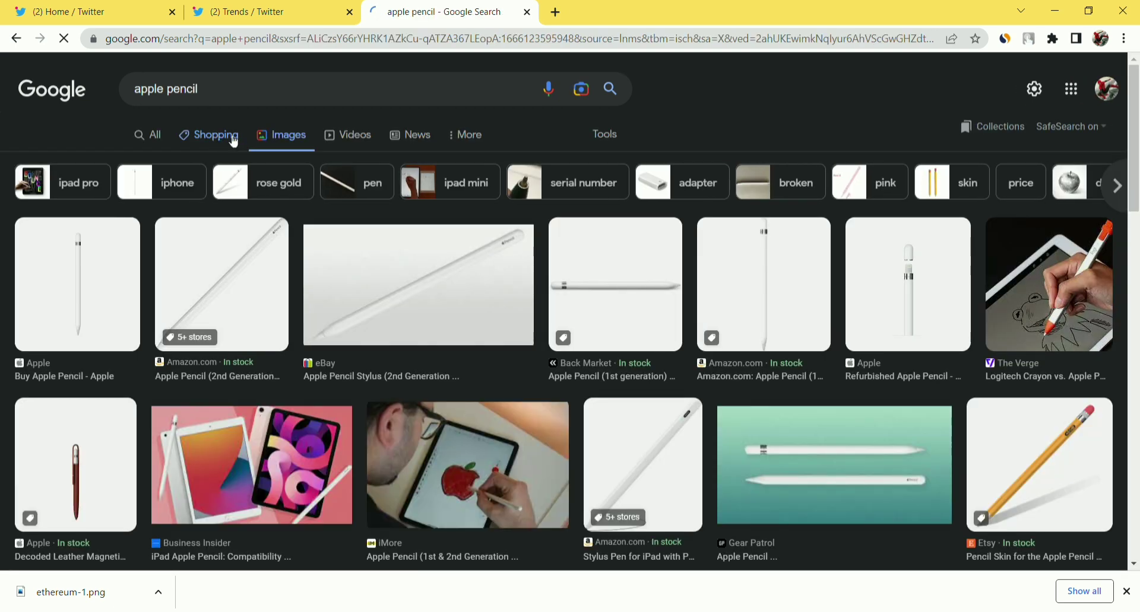
Preview the Gear Patrol Apple Pencil image and open its article in a new tab.
scroll(343, 261, "down", 1)
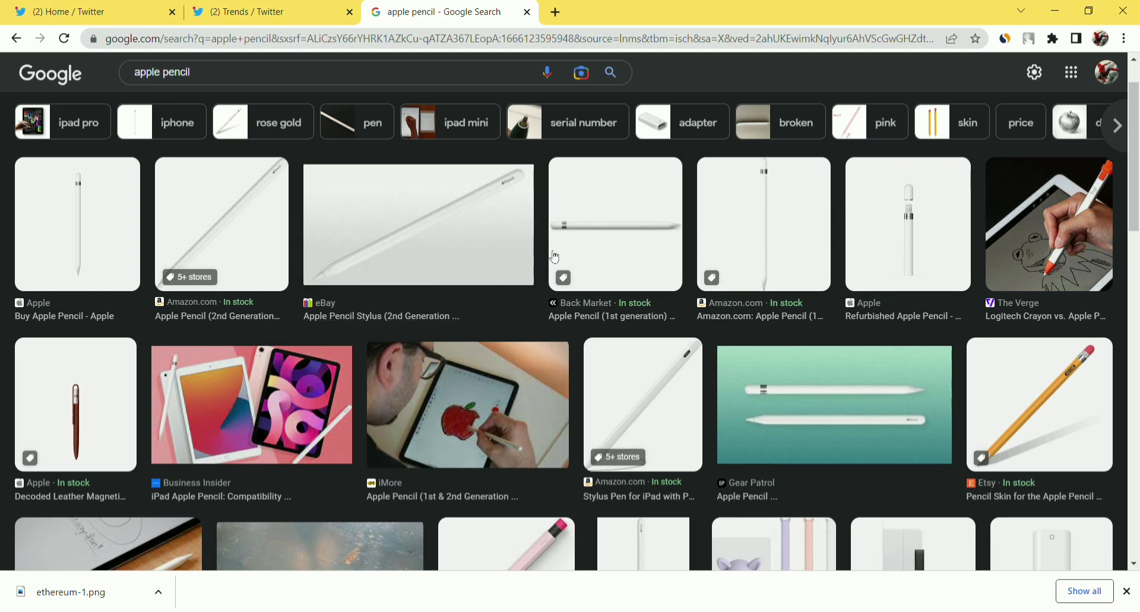
scroll(516, 233, "down", 1)
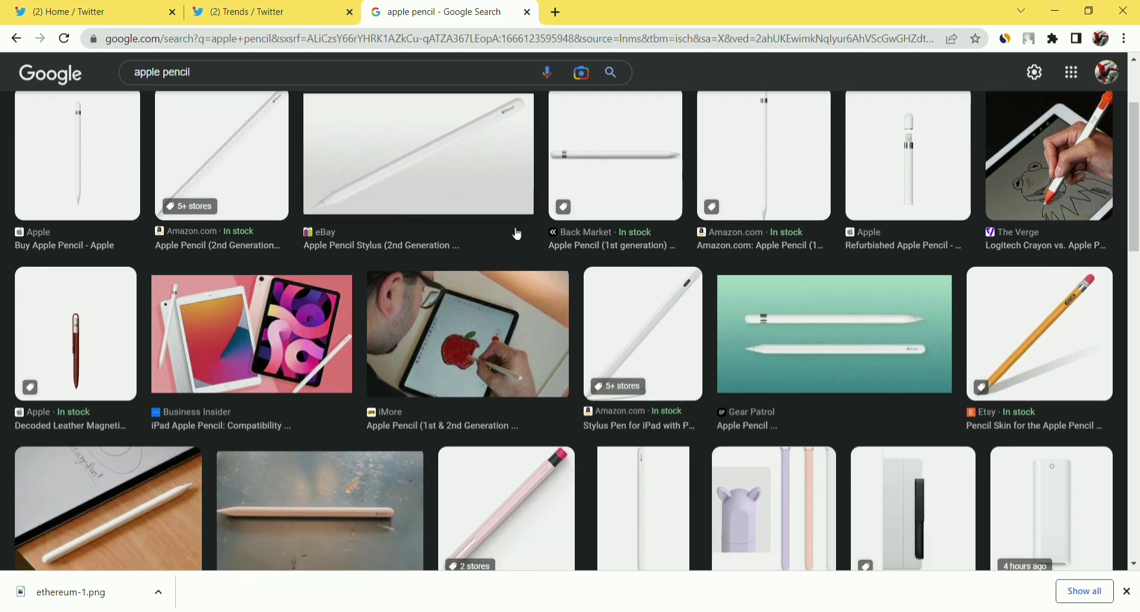
left_click(798, 361)
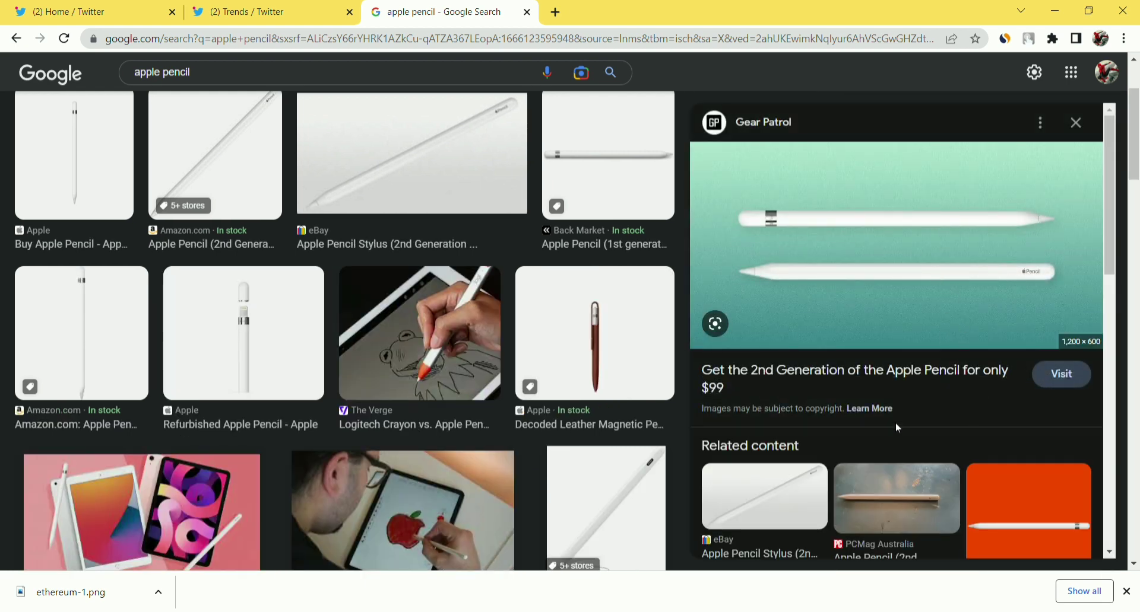
left_click(862, 394)
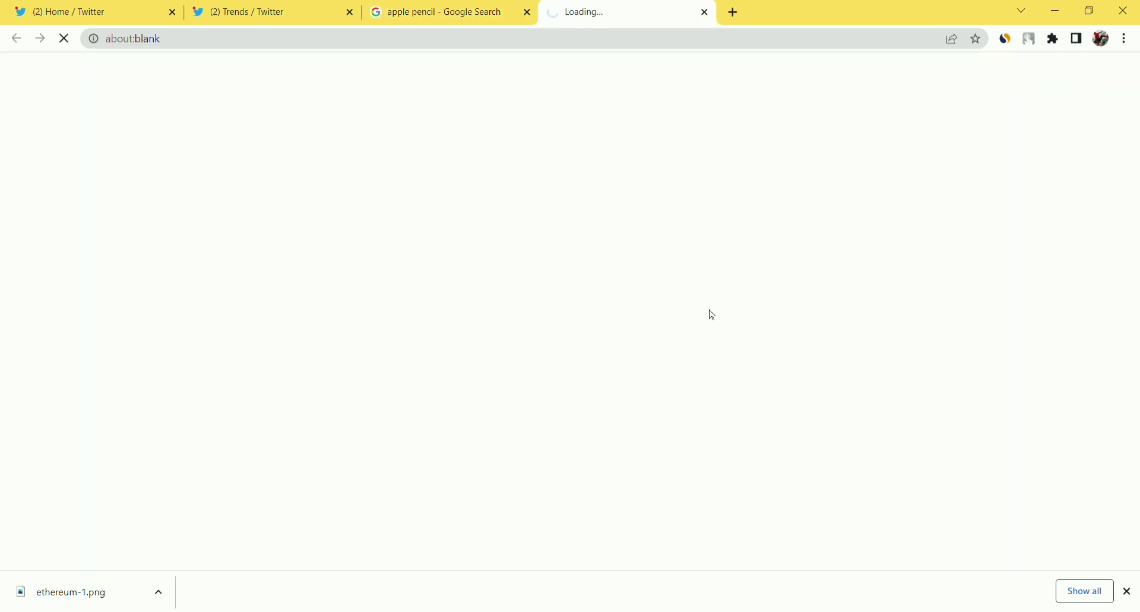
Load the copied Apple Pencil lead image address in a new tab and save the image.
left_click(526, 14)
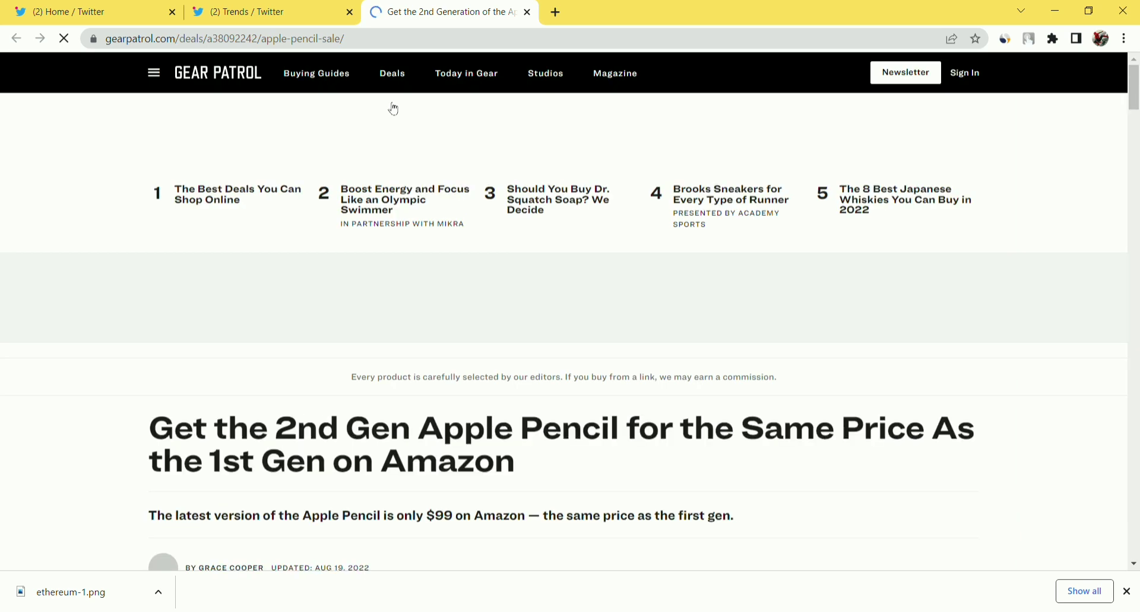
scroll(394, 109, "down", 8)
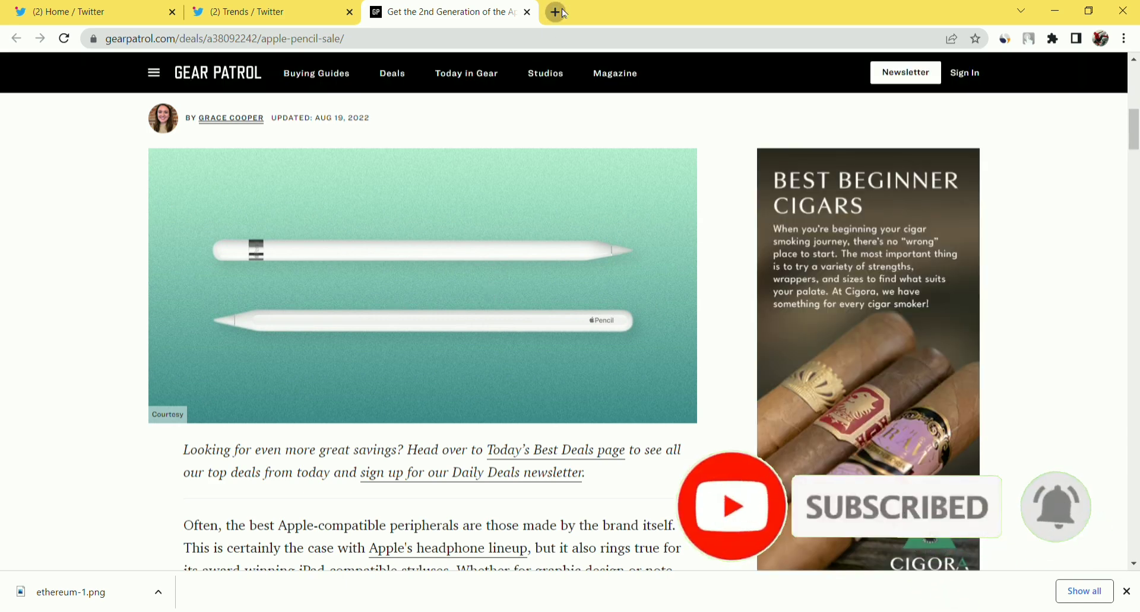
double_click(564, 13)
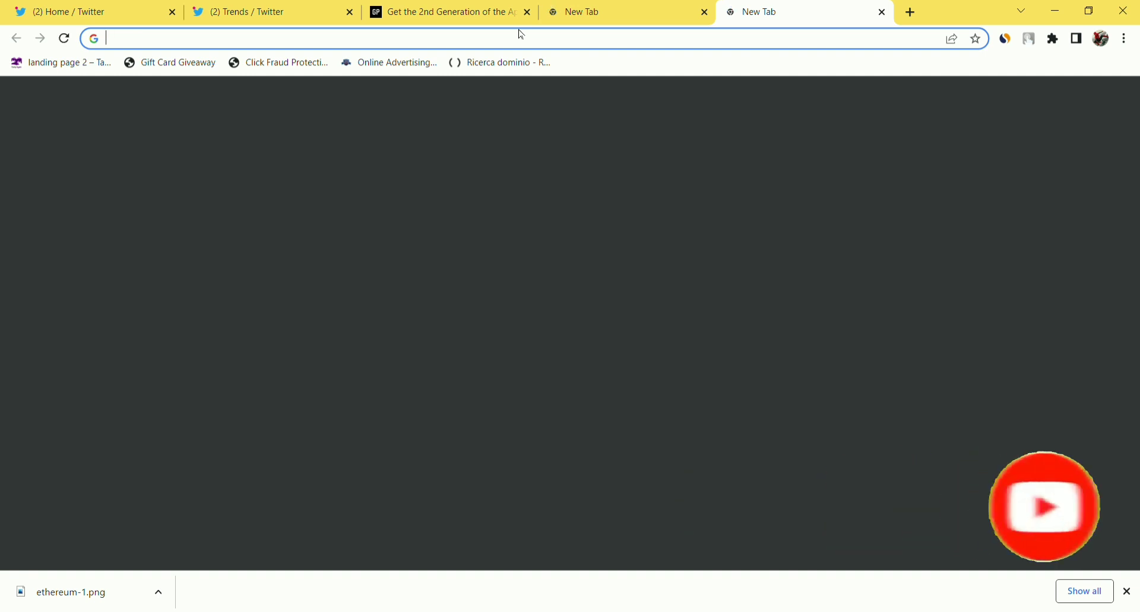
type("https://hips.hearstapps.com/hmg-prod.s3.amazonaws.com/images/apple-pencil-lead-1635436024.jpg?crop=1.00xw:1.00xh;0,0&resize=980:*")
key("Return")
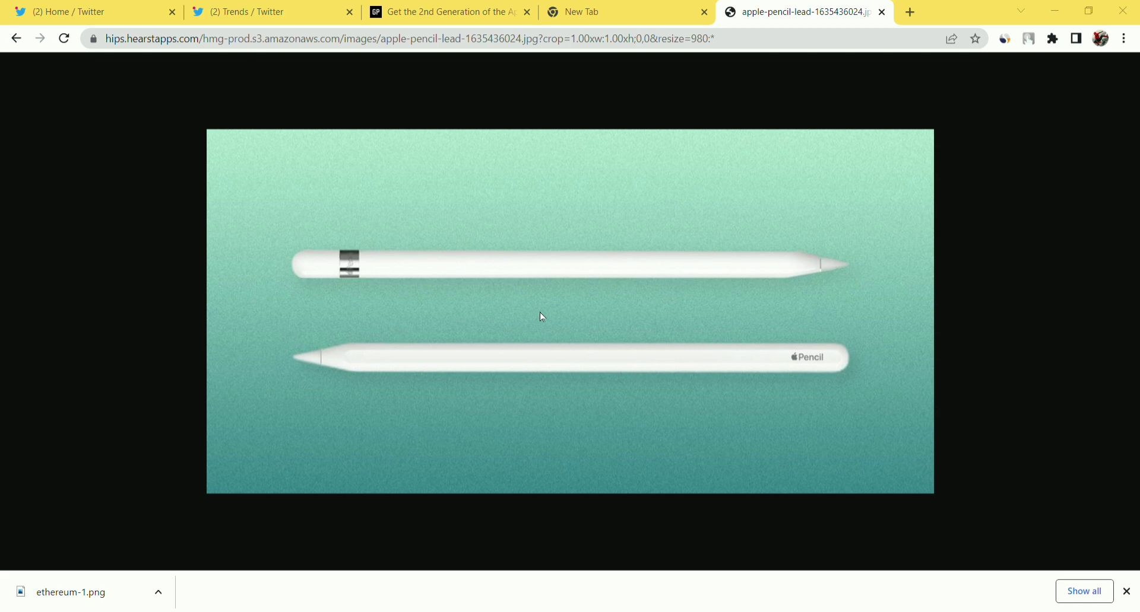
left_click(1018, 594)
Close the image and empty tabs, then zoom the Gear Patrol article out three steps.
left_click(884, 13)
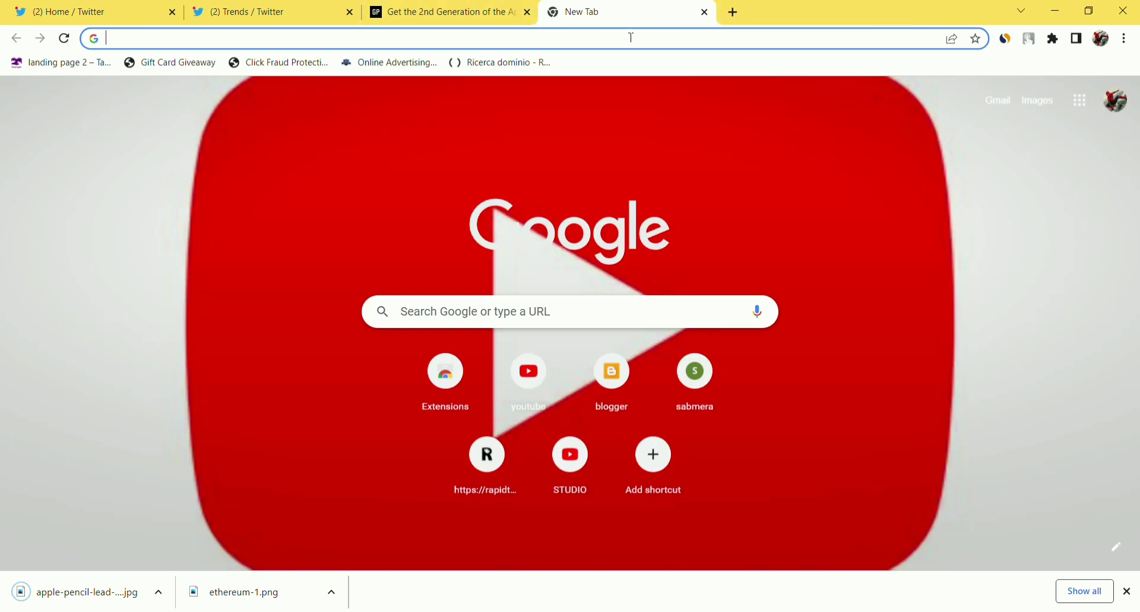
left_click(704, 12)
scroll(523, 235, "down", 6)
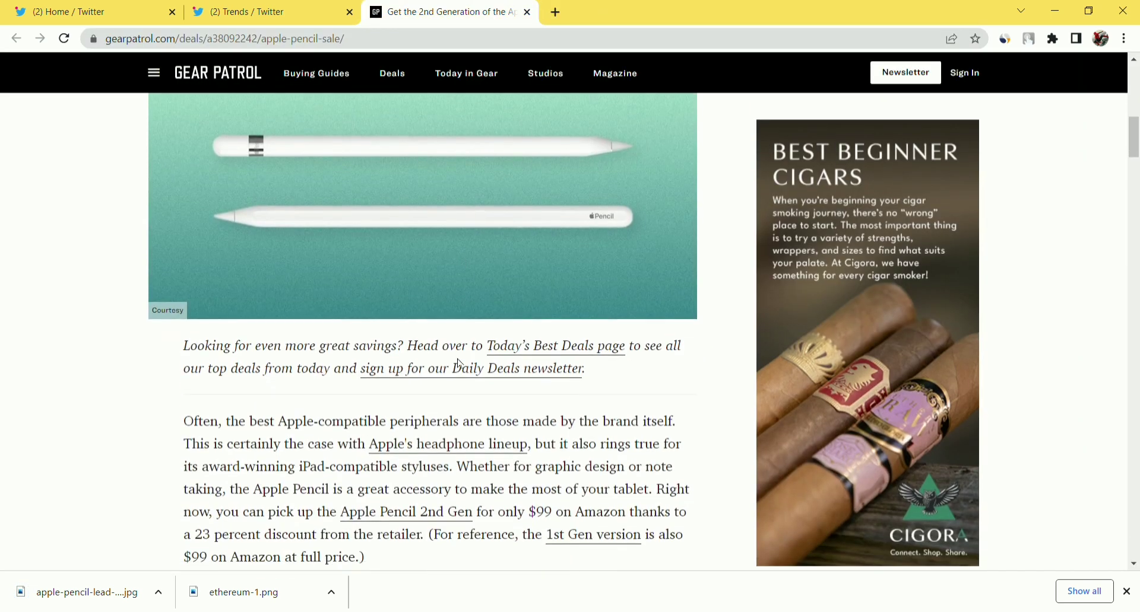
scroll(464, 365, "down", 15)
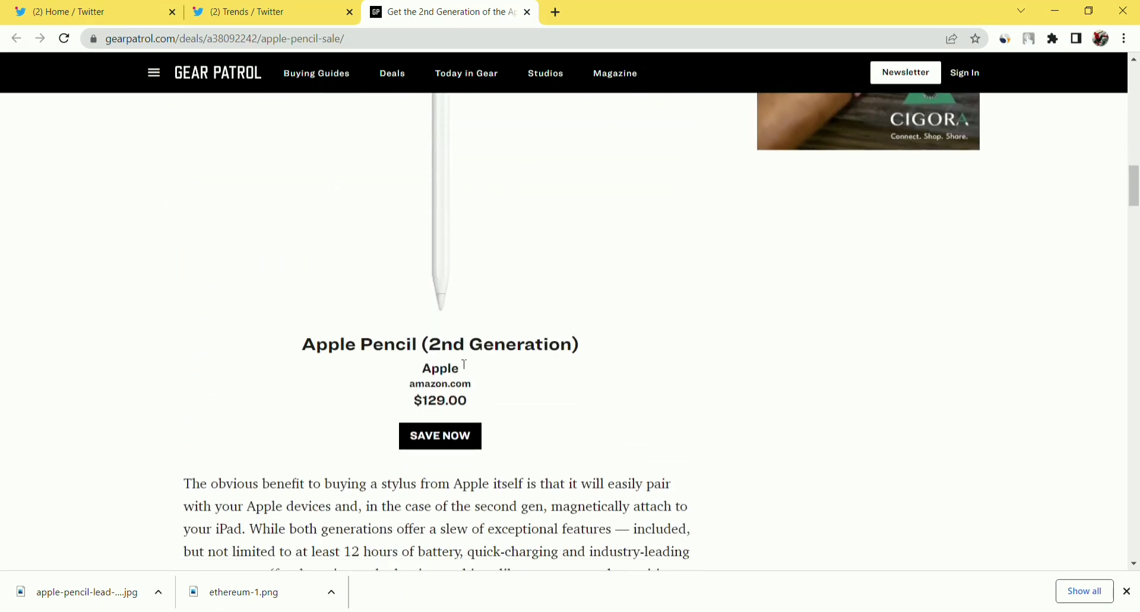
scroll(462, 365, "up", 18)
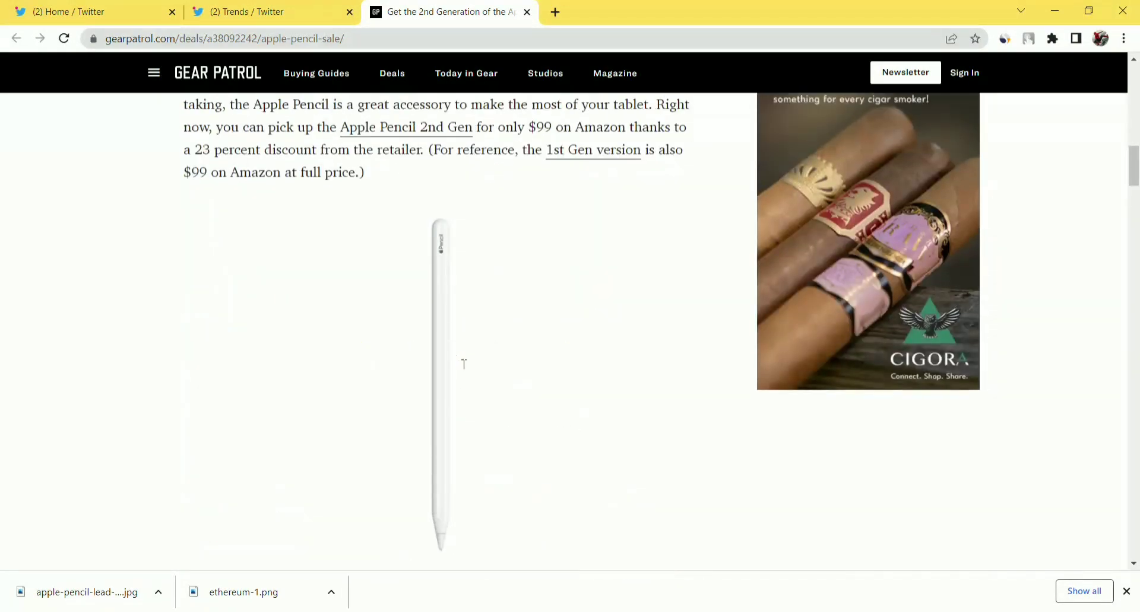
scroll(460, 364, "up", 3)
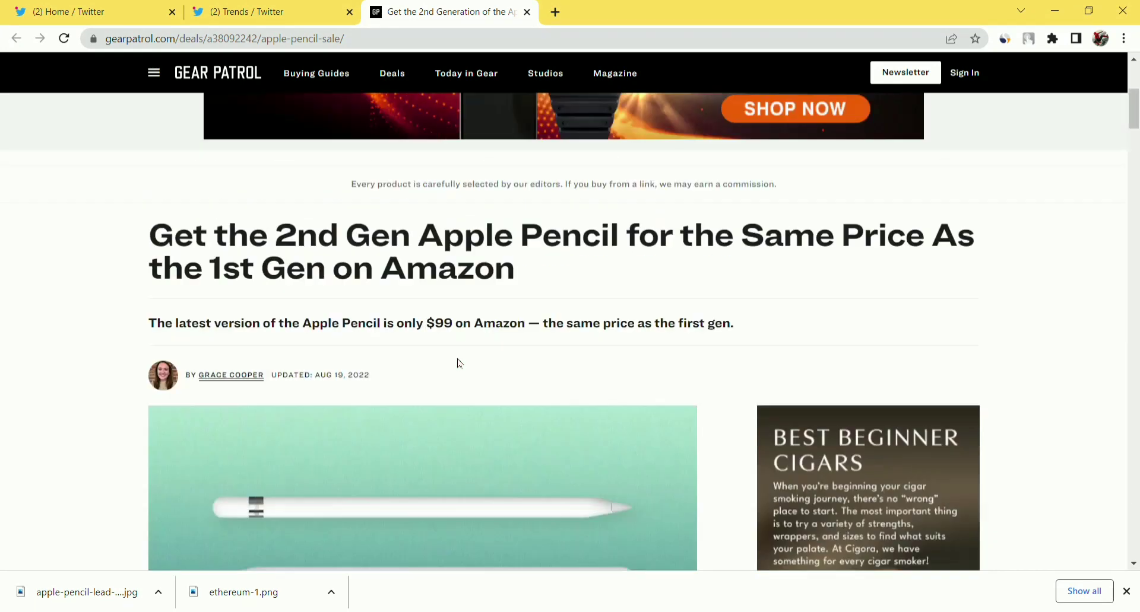
scroll(460, 364, "down", 1)
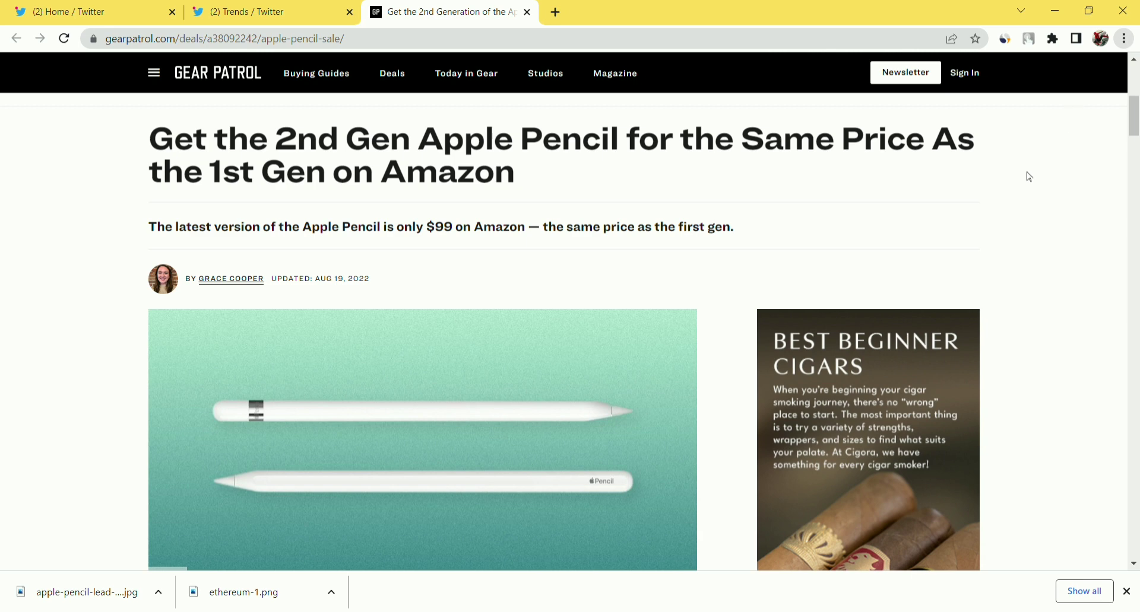
key("ctrl+minus")
key("ctrl+minus")
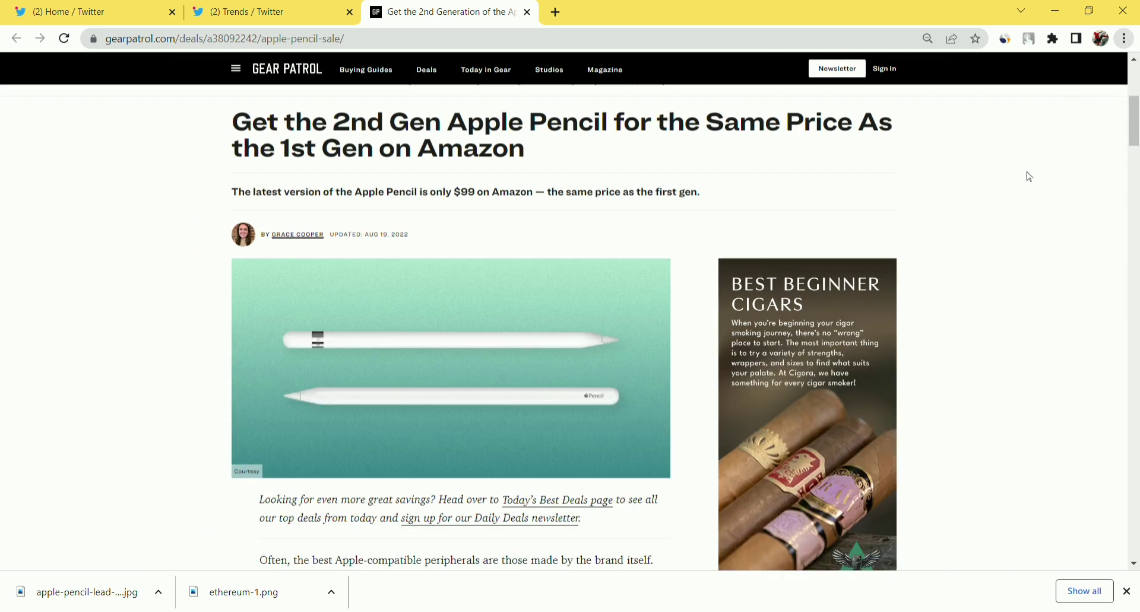
key("ctrl+minus")
key("ctrl+minus")
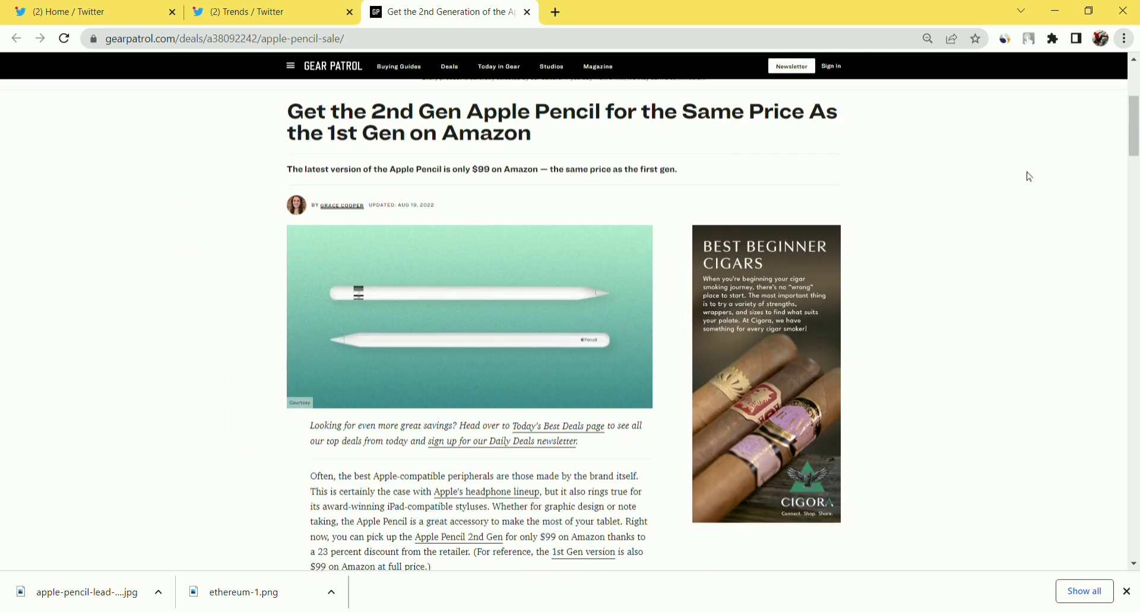
key("ctrl+minus")
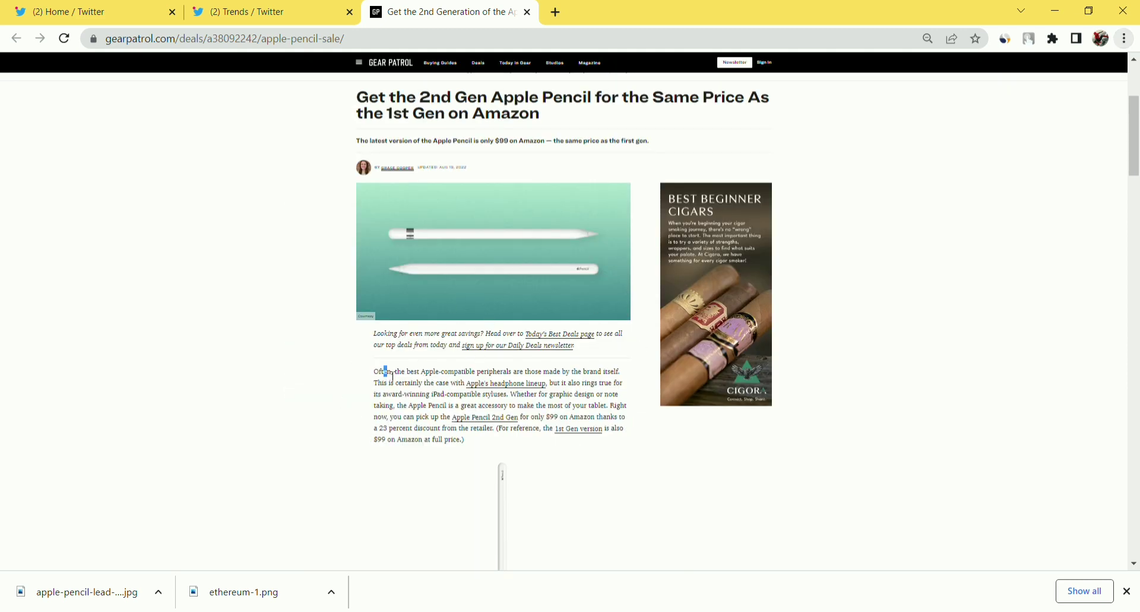
Go to sites.google.com in a new tab and start a Blank site.
left_click(555, 12)
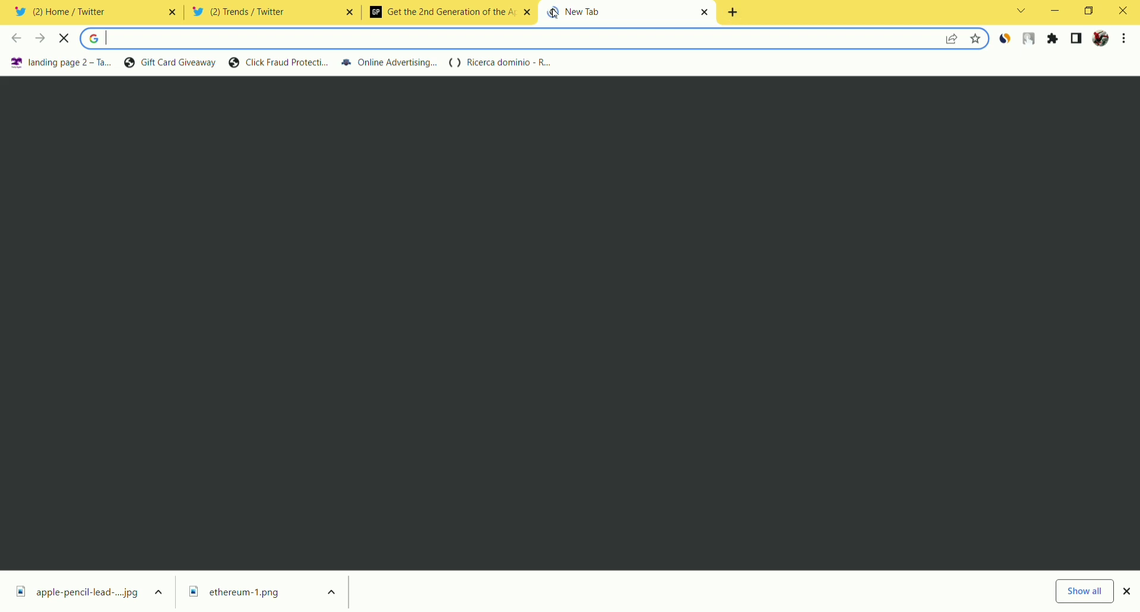
type("goole si")
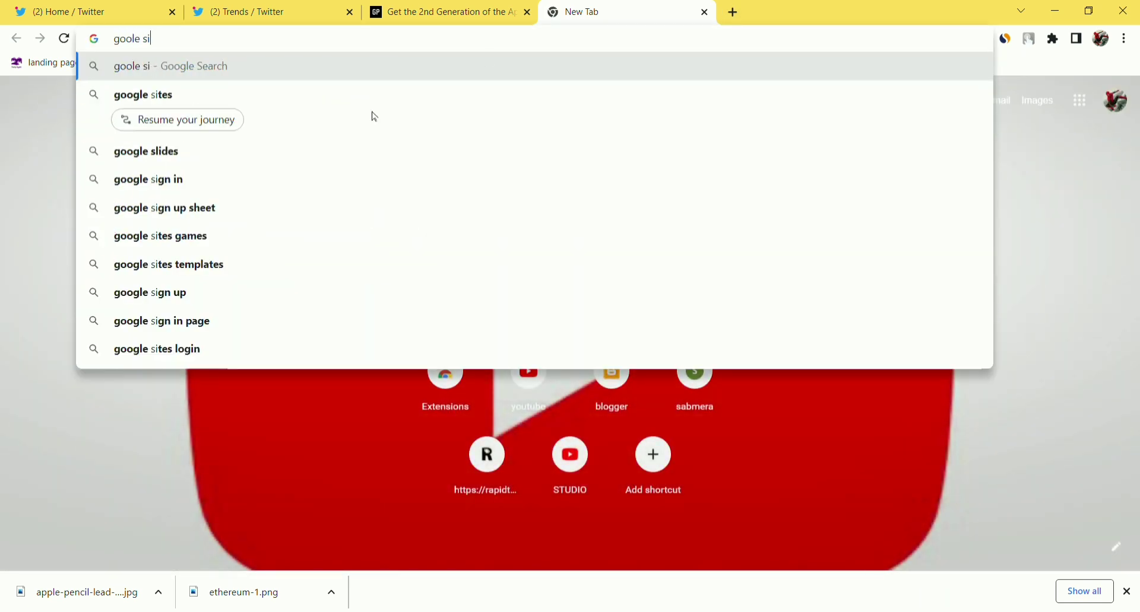
key("BackSpace")
key("BackSpace")
key("BackSpace")
key("BackSpace")
key("BackSpace")
key("BackSpace")
key("BackSpace")
key("BackSpace")
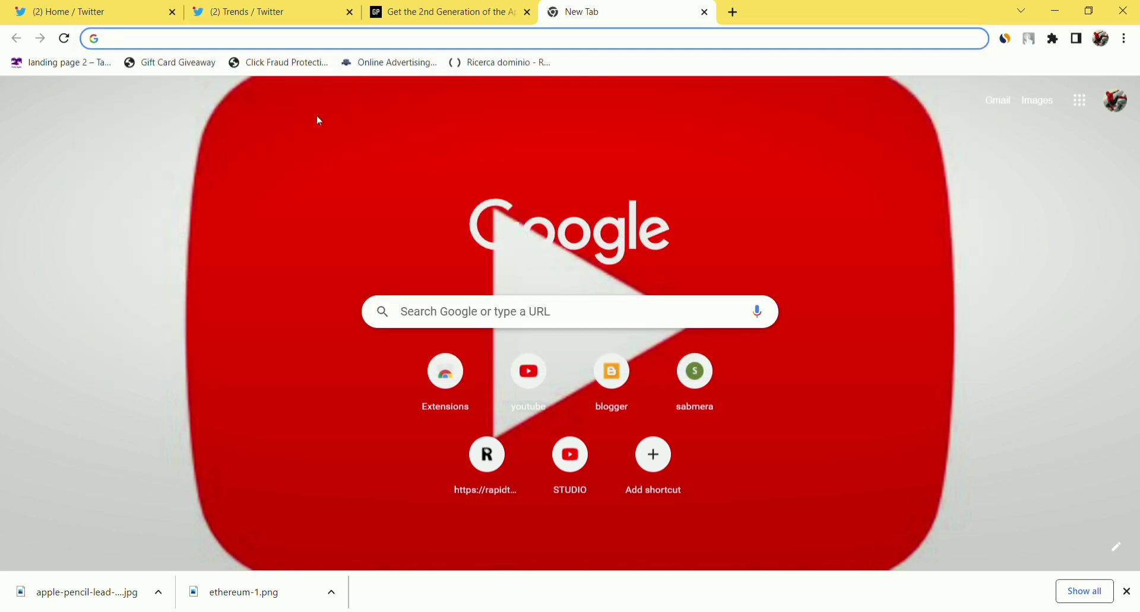
type("sites.google.com")
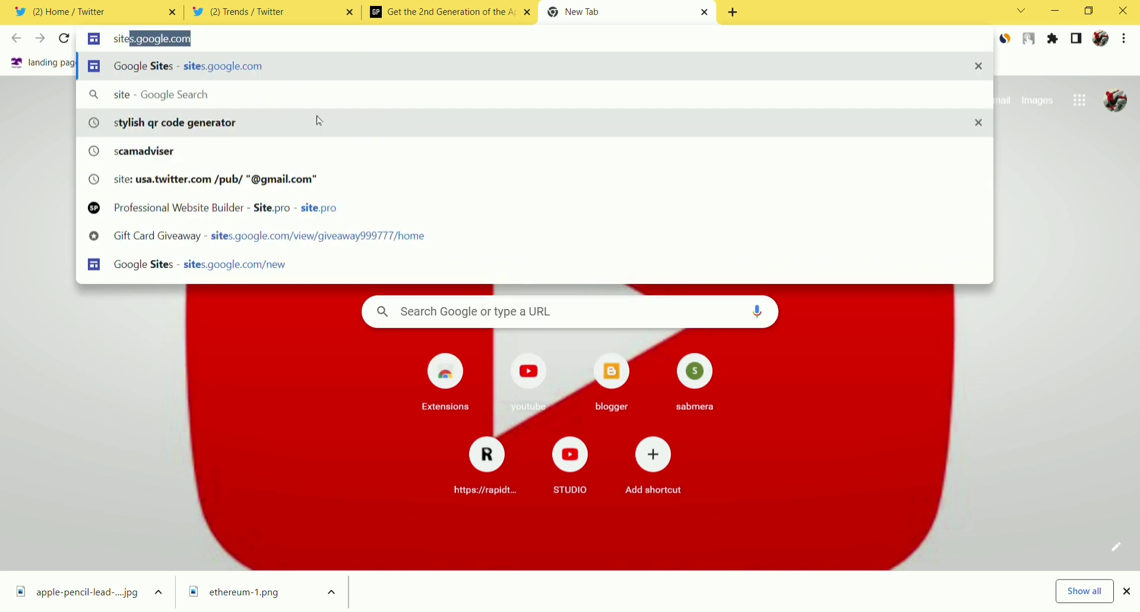
key("Return")
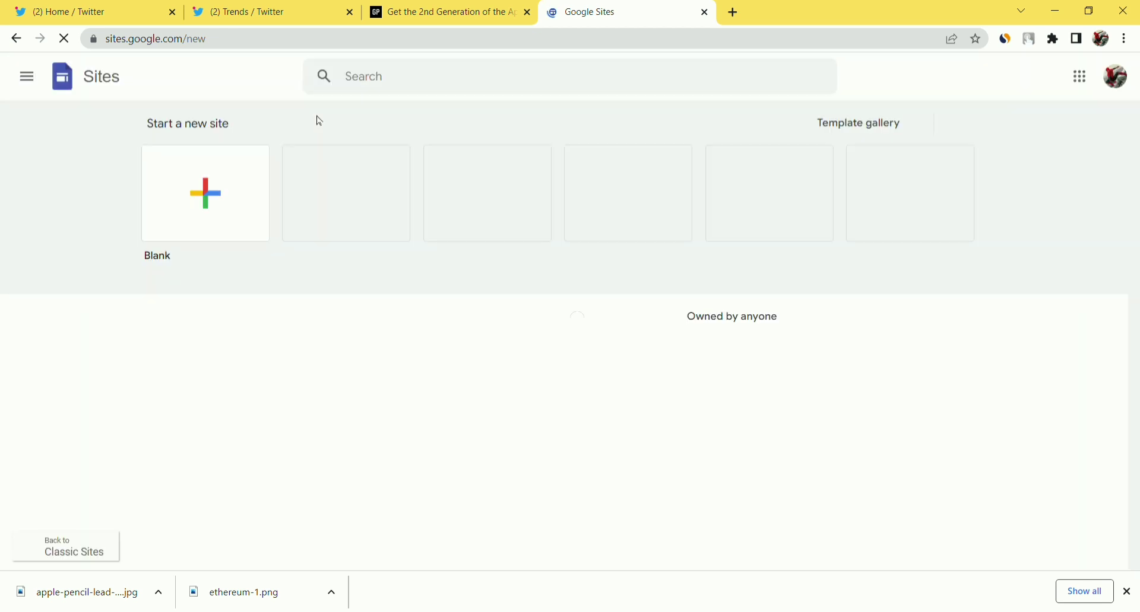
left_click(213, 220)
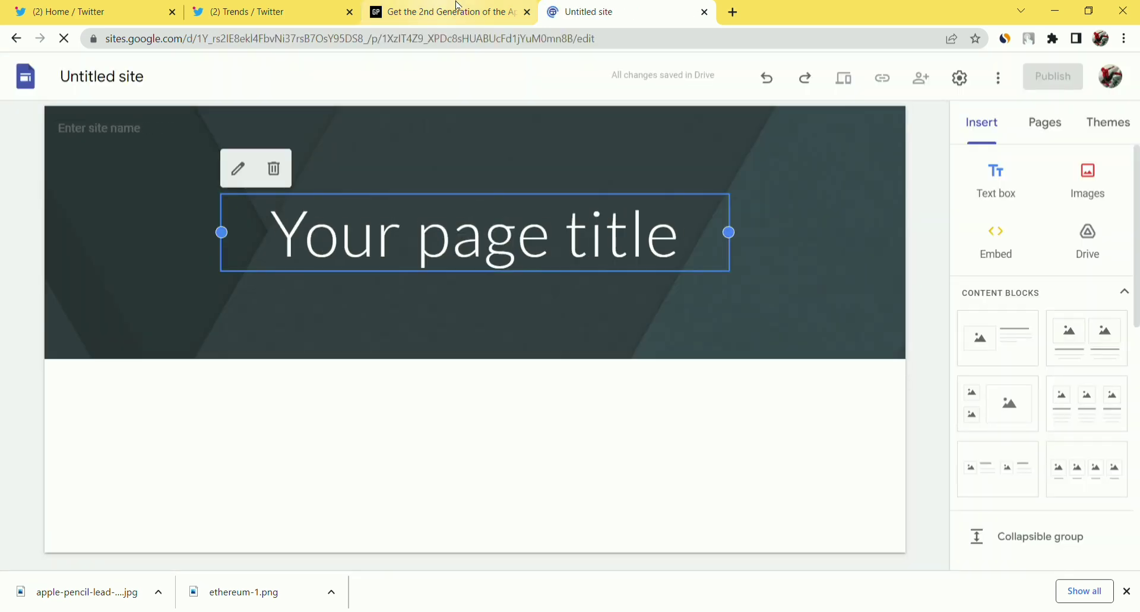
Copy the Gear Patrol article URL and return to the site editor.
left_click(457, 8)
left_click(373, 37)
key("ctrl+c")
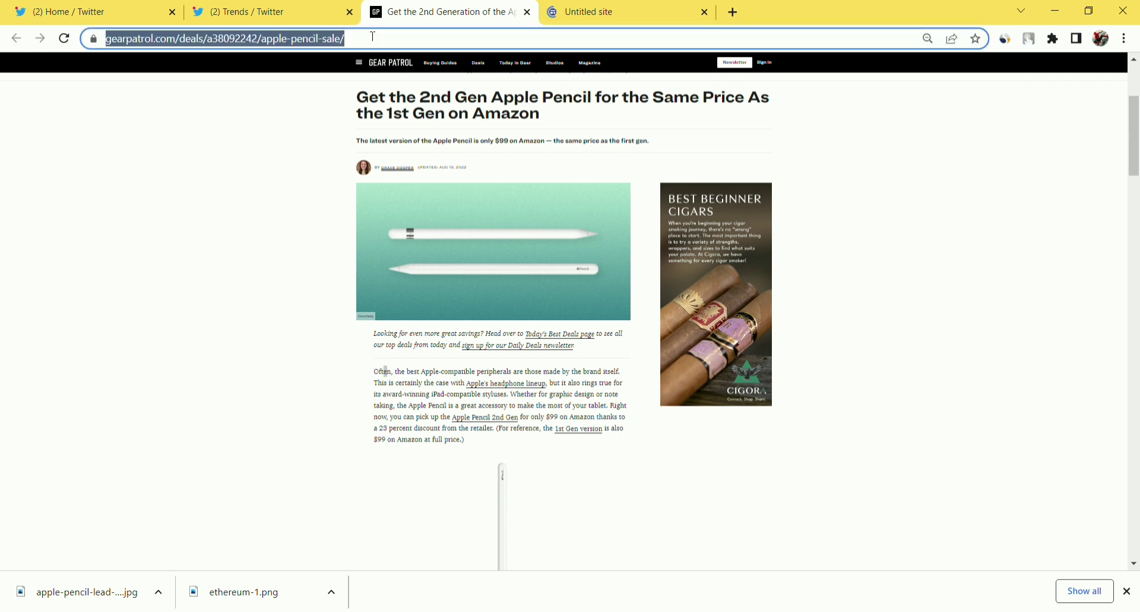
left_click(601, 6)
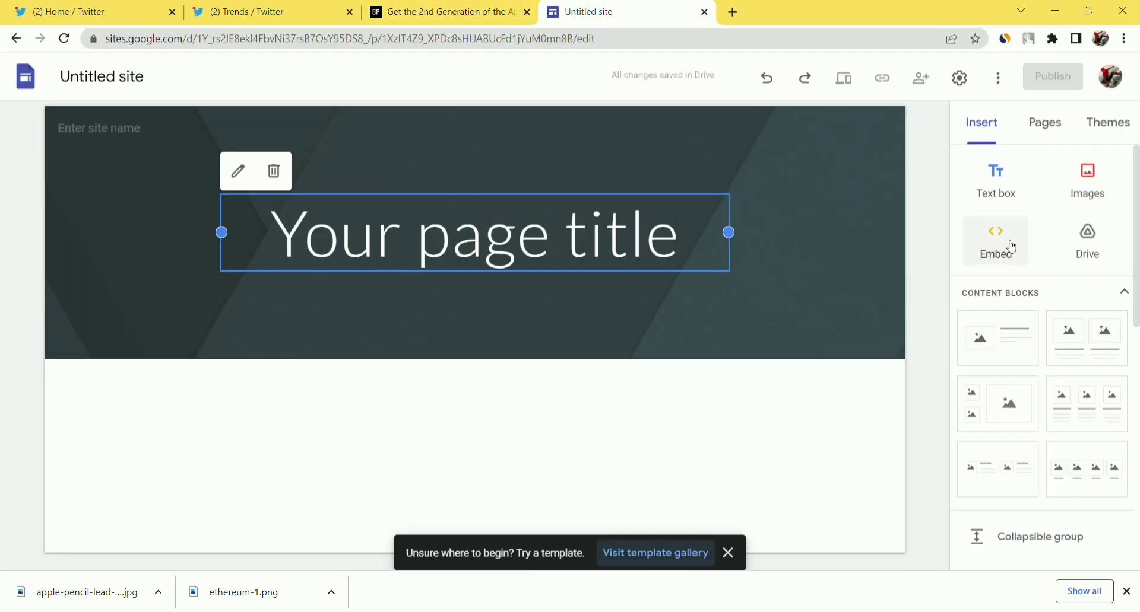
Embed the Gear Patrol URL as a link card and stretch it across the page.
left_click(1007, 245)
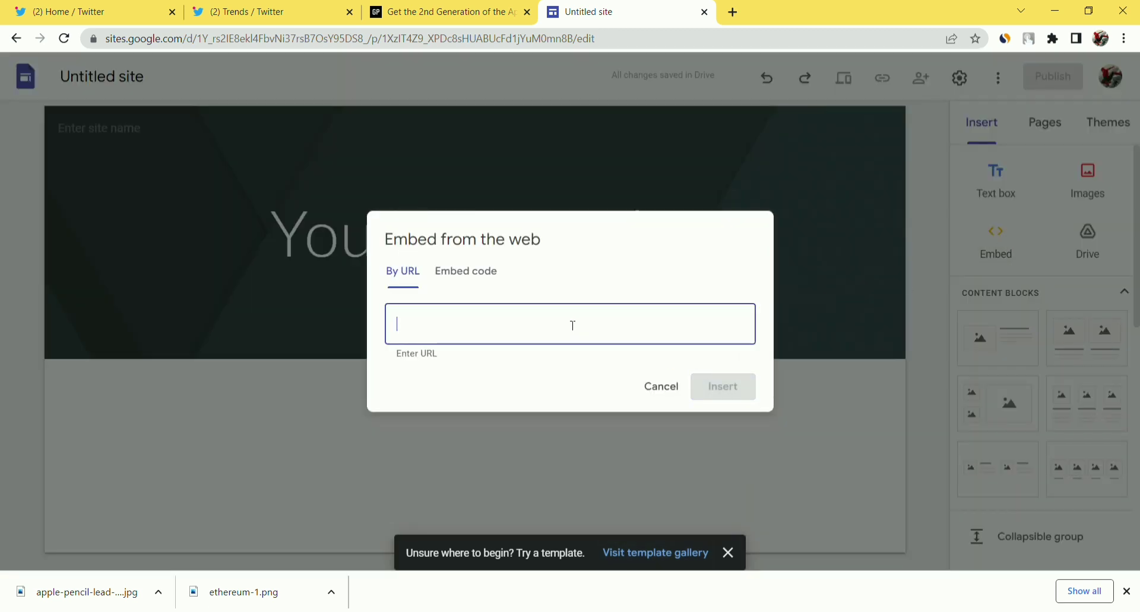
key("ctrl+v")
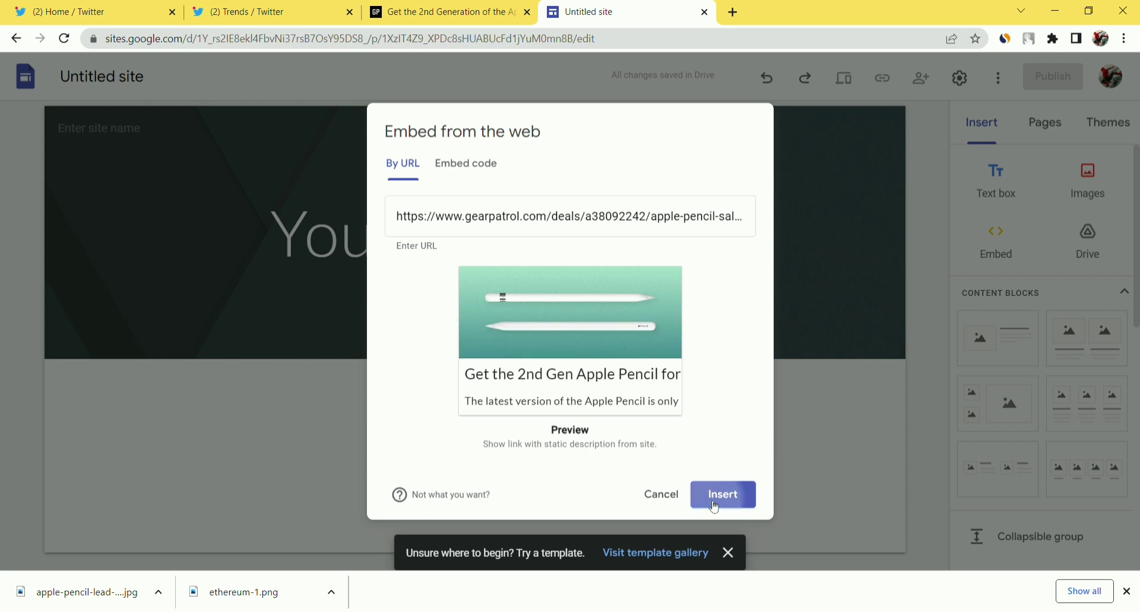
left_click(715, 506)
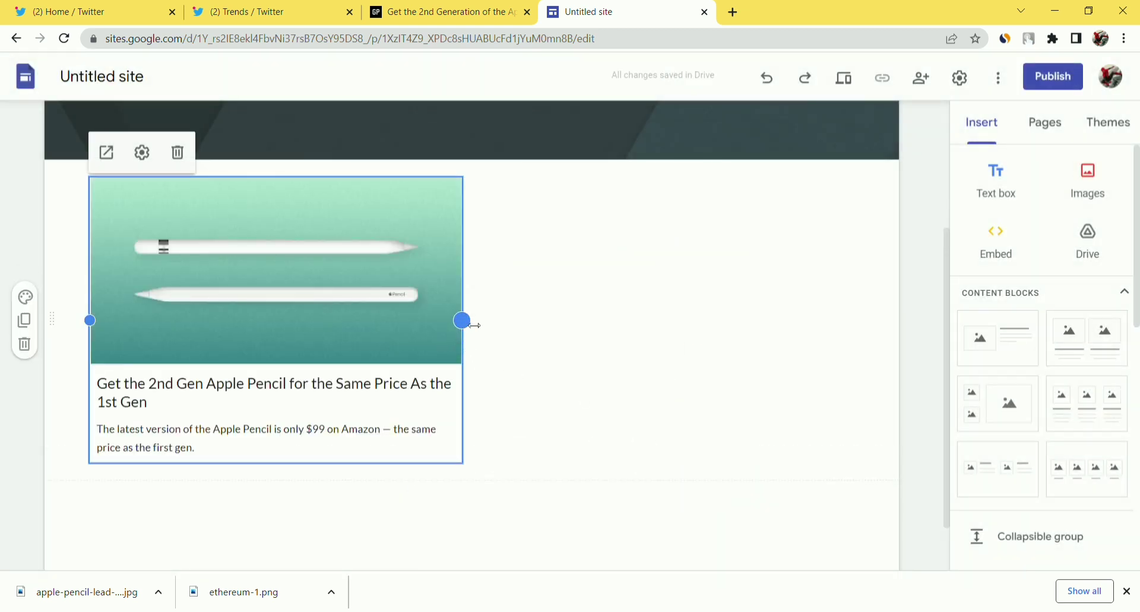
left_click_drag(470, 326, 937, 363)
Drop the Gear Patrol article card back in place and look over the Gear Patrol article.
scroll(656, 273, "down", 4)
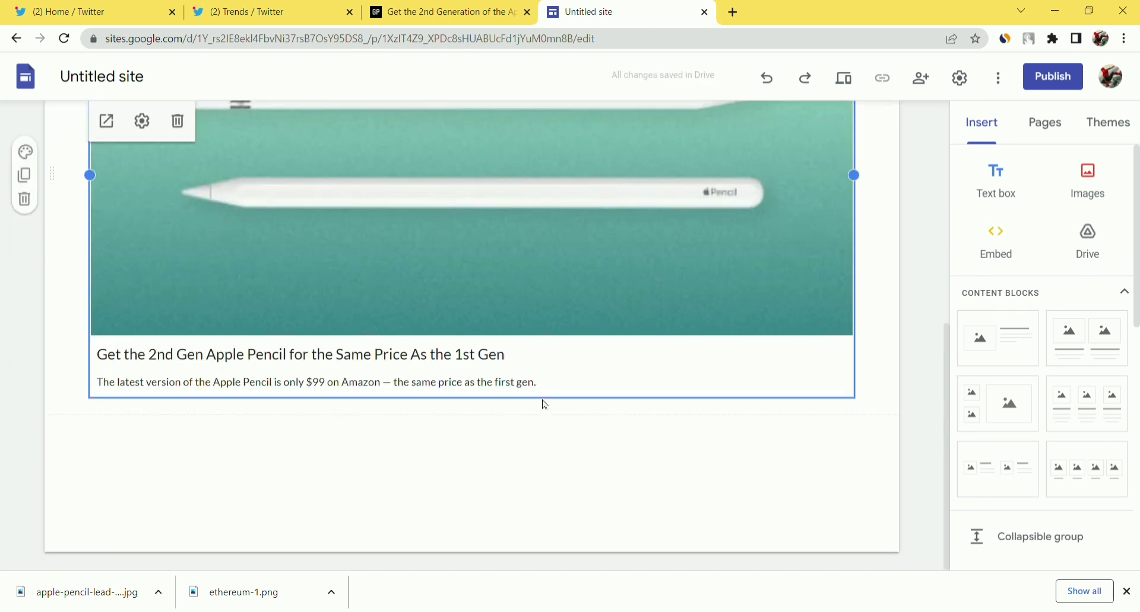
left_click_drag(542, 412, 462, 330)
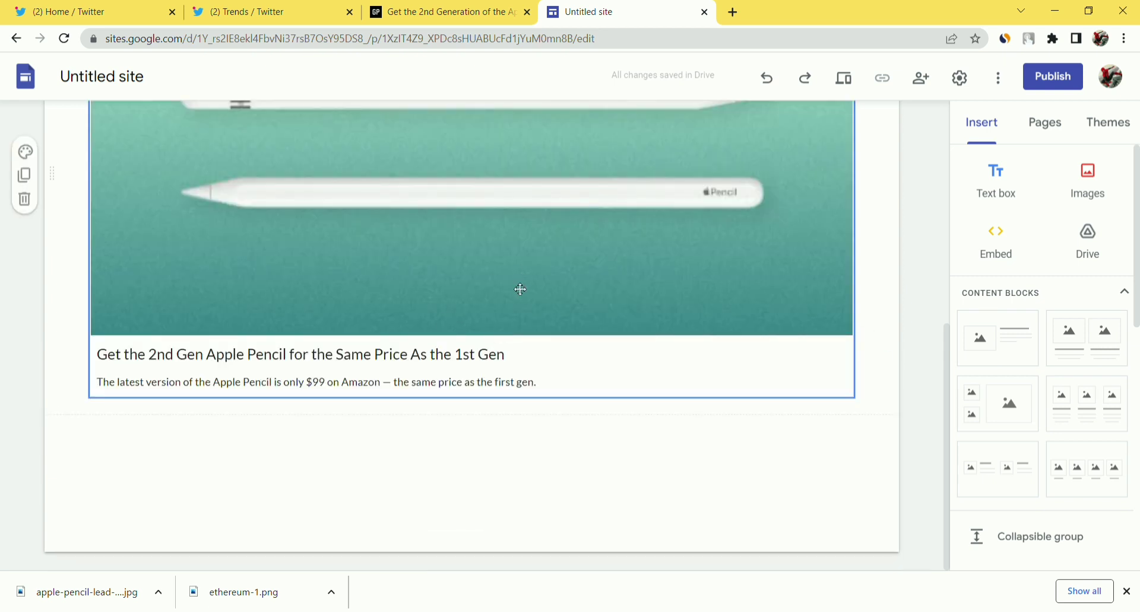
scroll(520, 290, "up", 7)
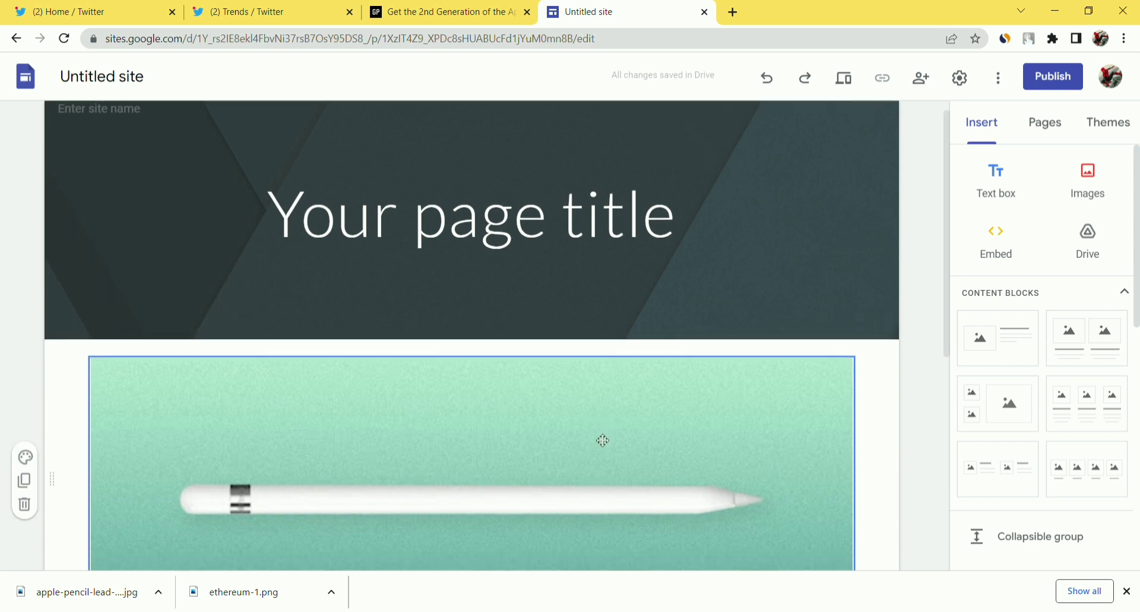
scroll(603, 441, "down", 1)
scroll(602, 441, "down", 2)
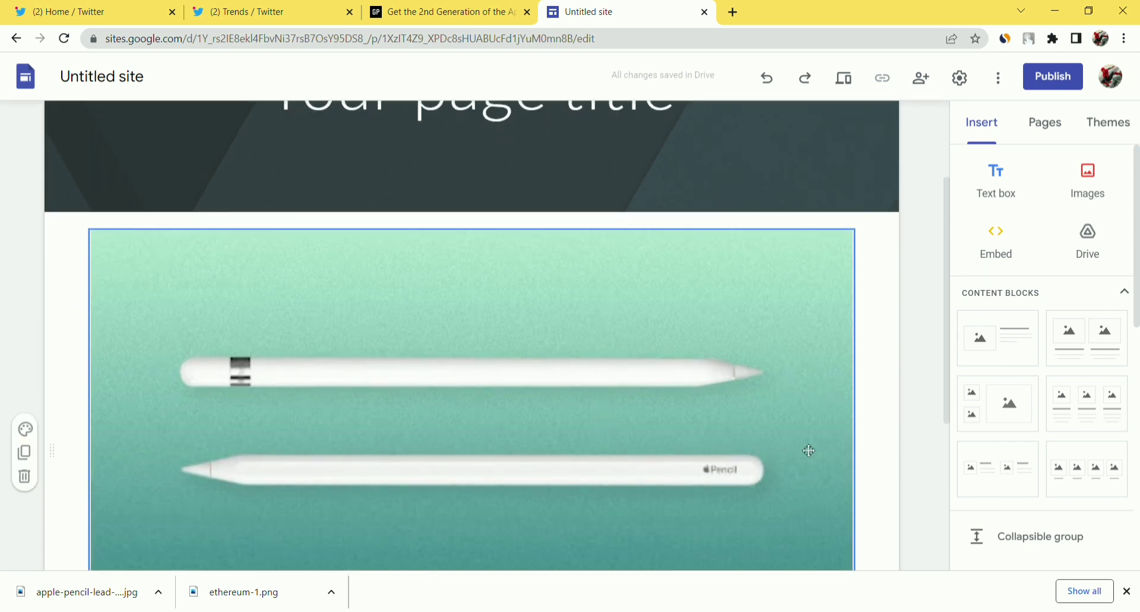
scroll(796, 451, "up", 1)
scroll(796, 450, "down", 3)
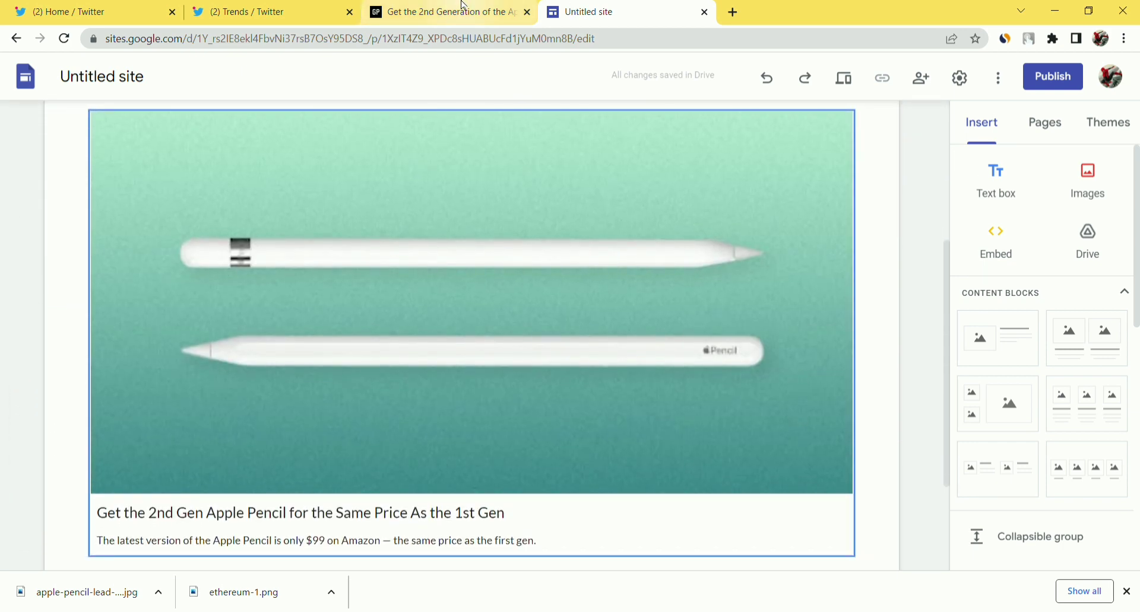
left_click(465, 11)
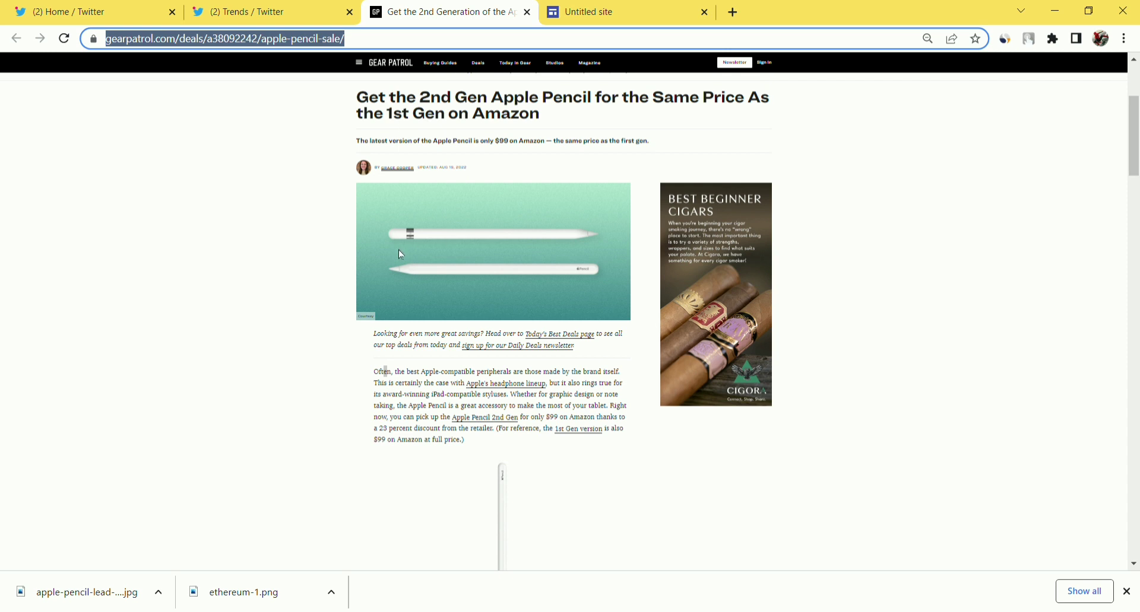
left_click(275, 279)
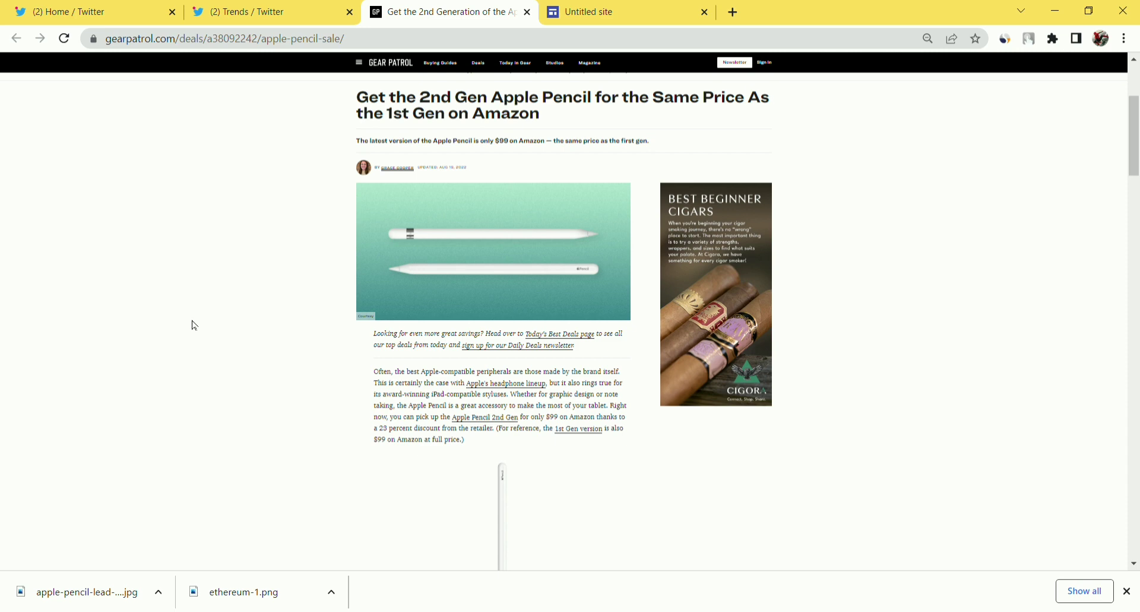
Delete the 'Your page title' header section from the site.
left_click(593, 10)
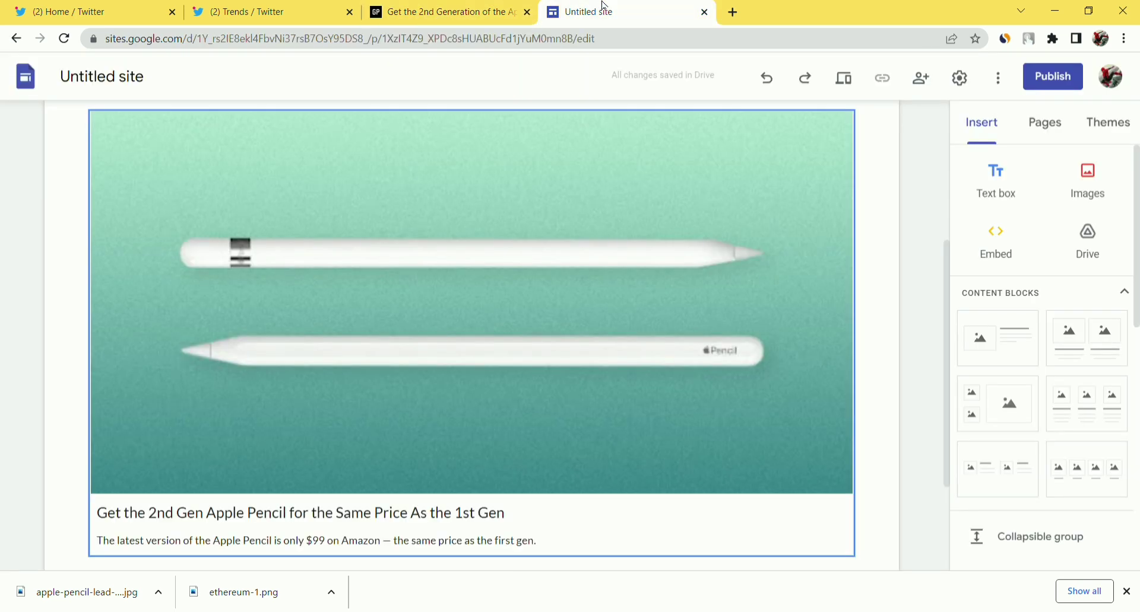
scroll(726, 347, "up", 5)
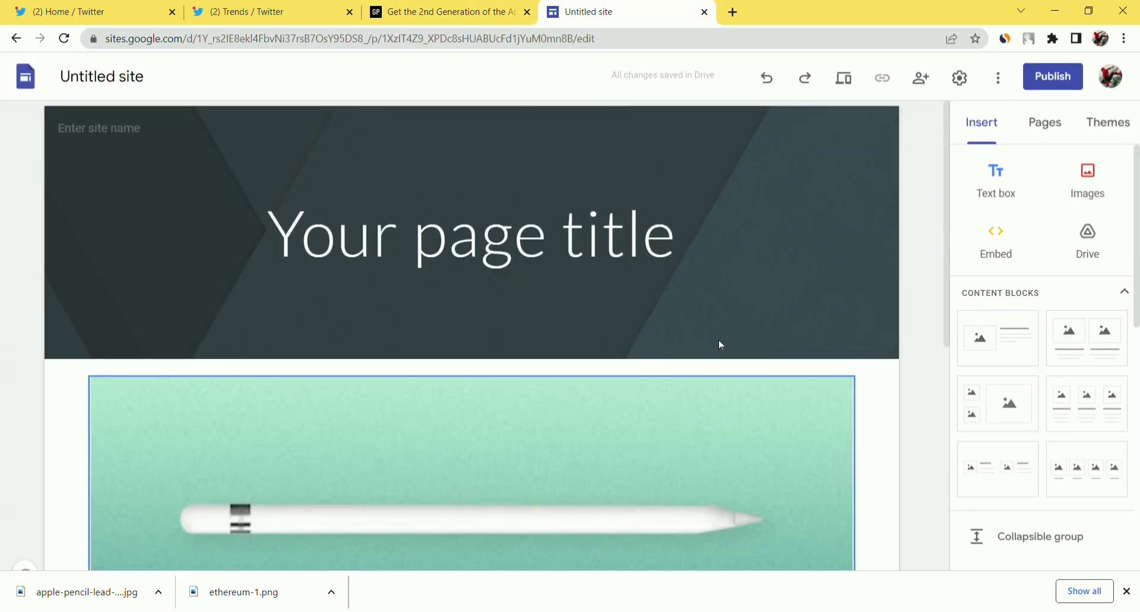
mouse_move(720, 345)
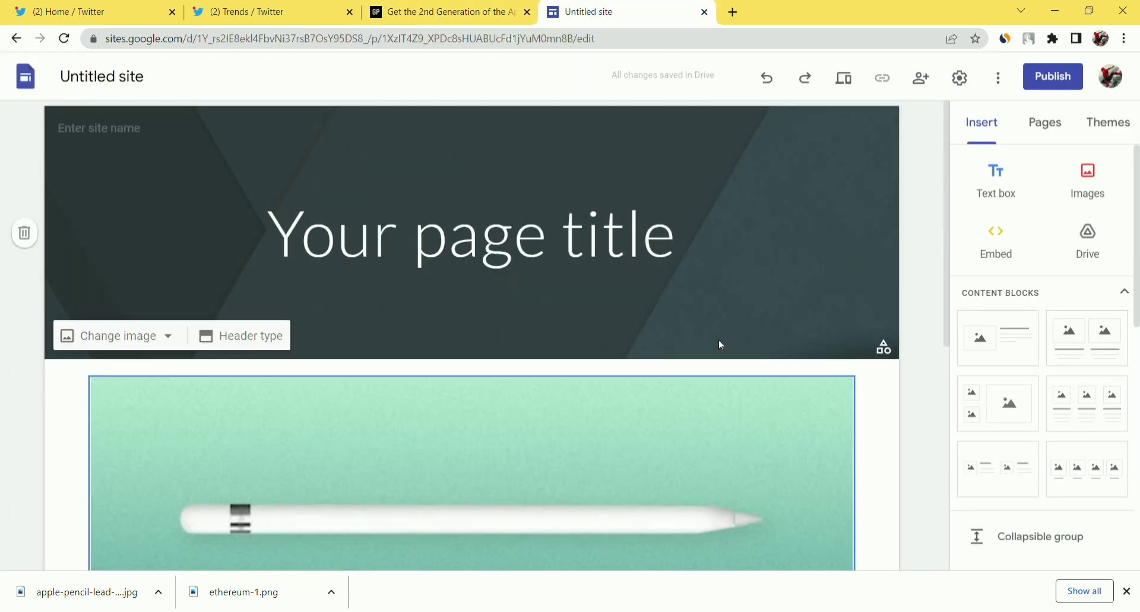
left_click(35, 233)
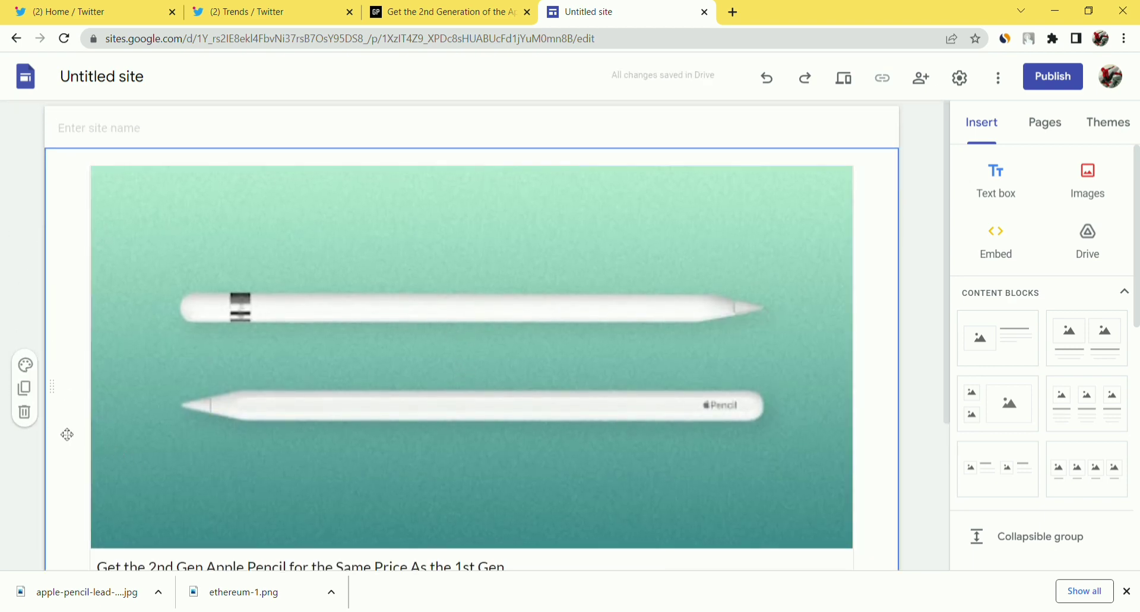
Delete the Apple Pencil image section and copy the Gear Patrol article headline.
left_click(25, 411)
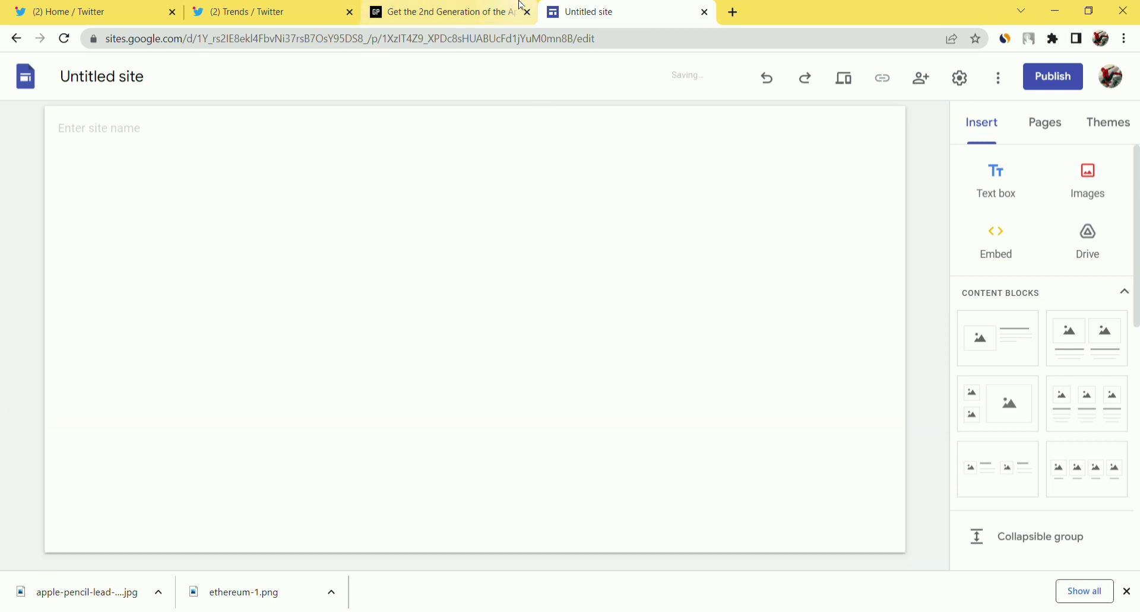
left_click(478, 6)
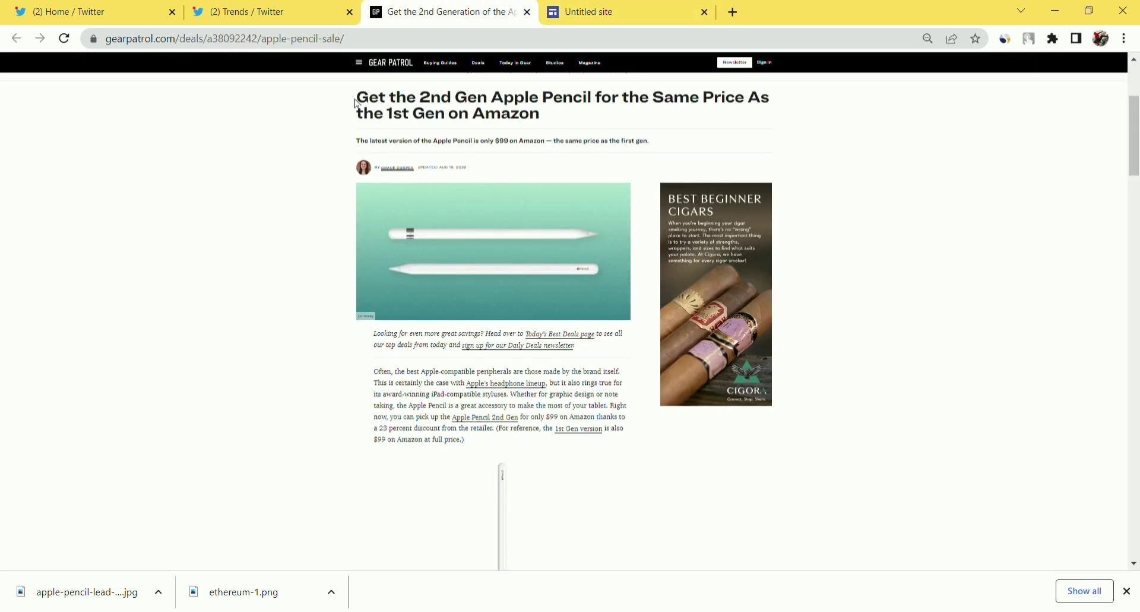
left_click_drag(364, 106, 544, 123)
key("ctrl+c")
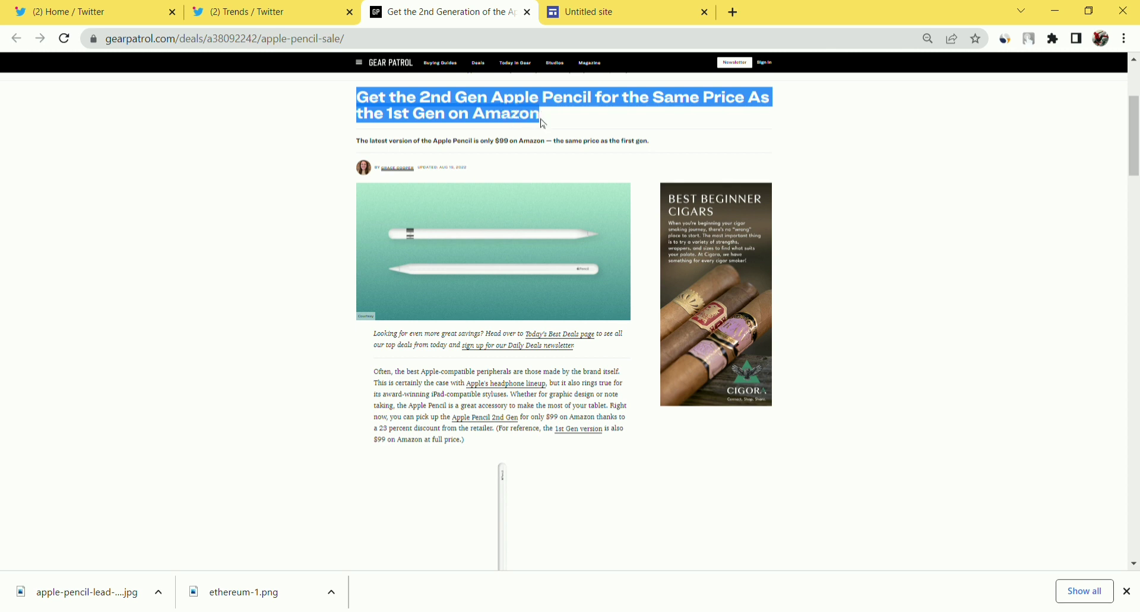
left_click(649, 8)
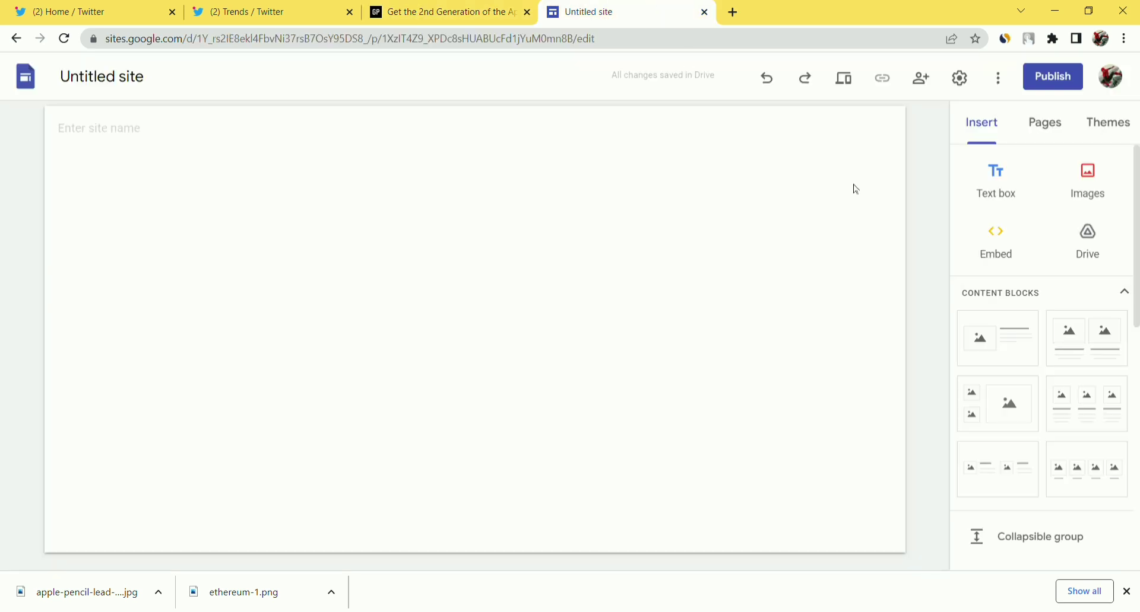
Paste the headline into a new text box and set all of it in Impact.
left_click(1013, 191)
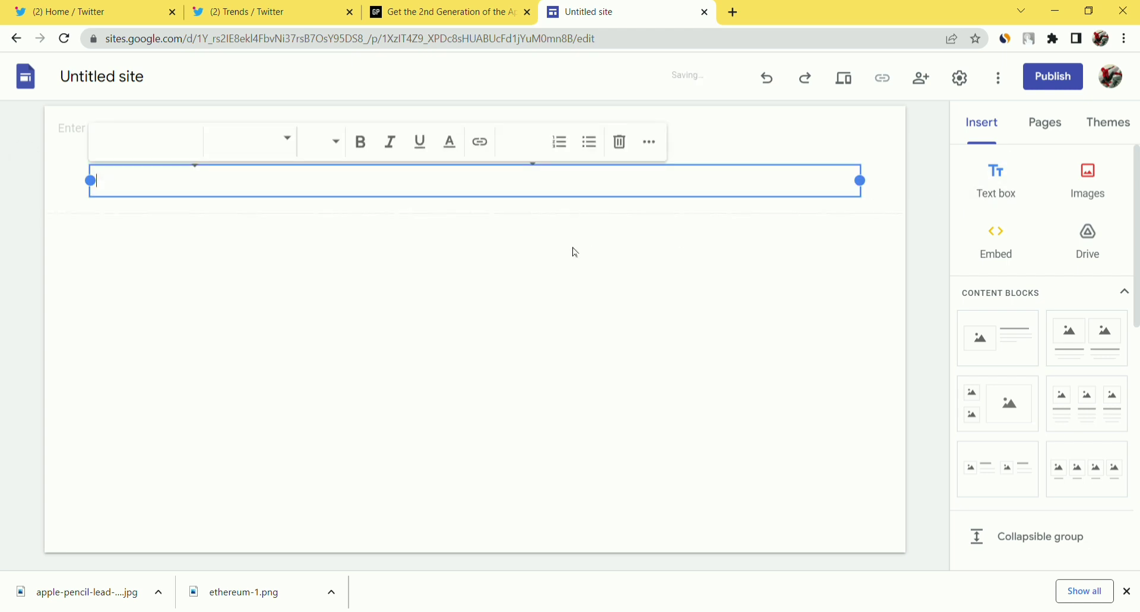
key("ctrl+v")
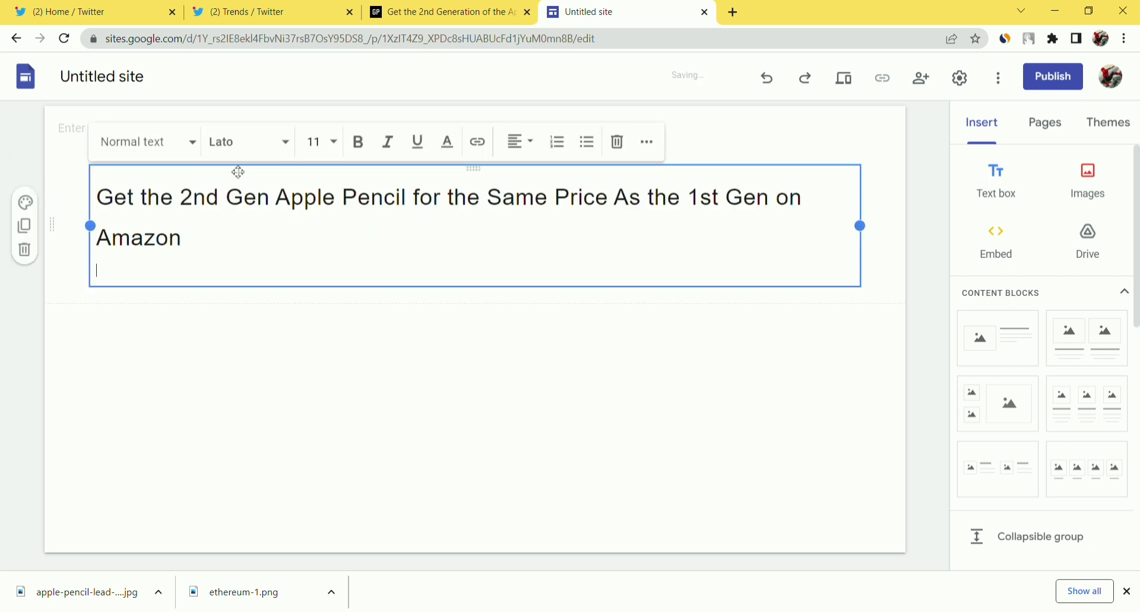
left_click(261, 151)
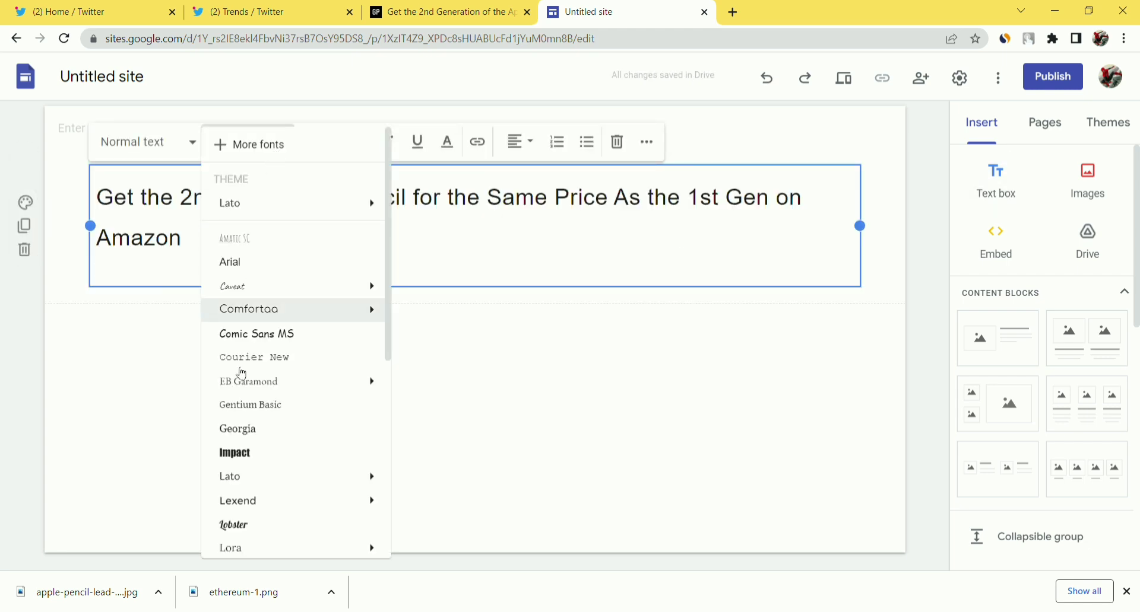
left_click(258, 461)
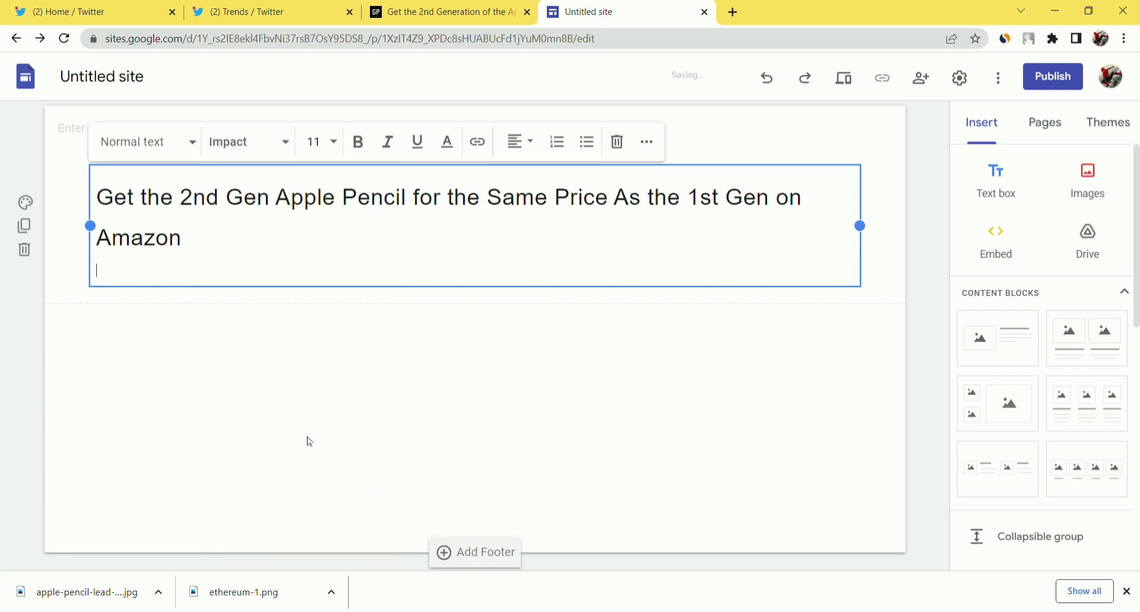
key("ctrl+a")
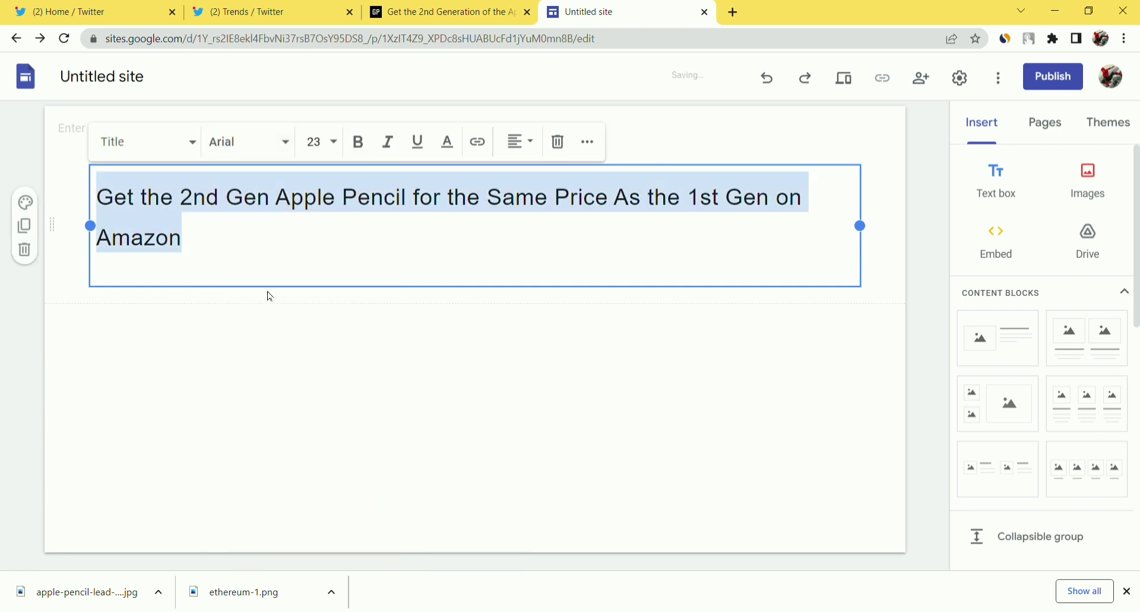
left_click(290, 149)
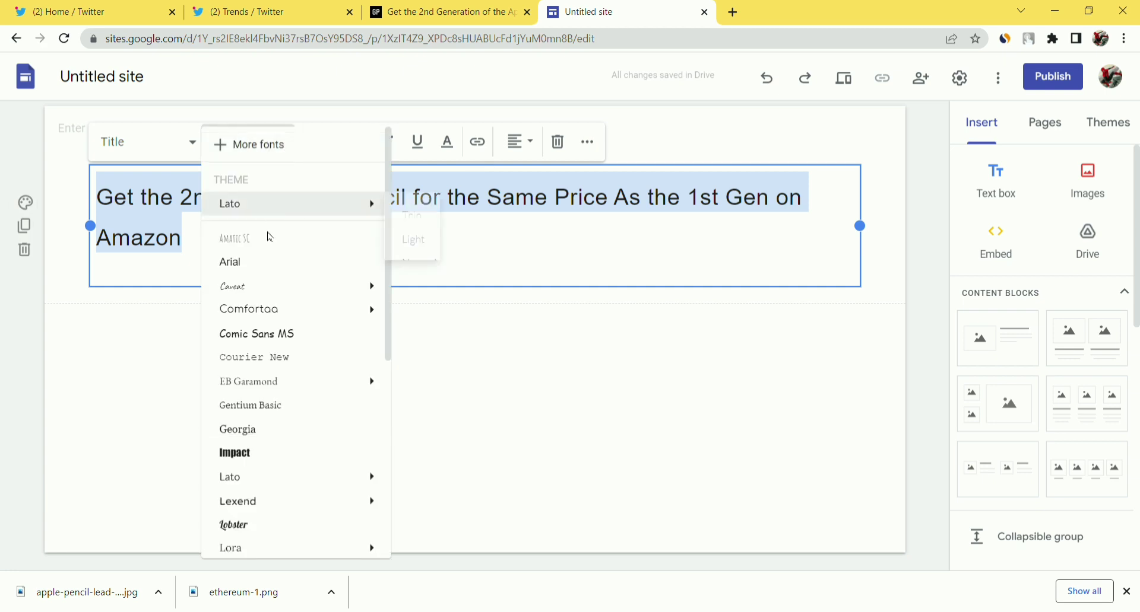
left_click(262, 455)
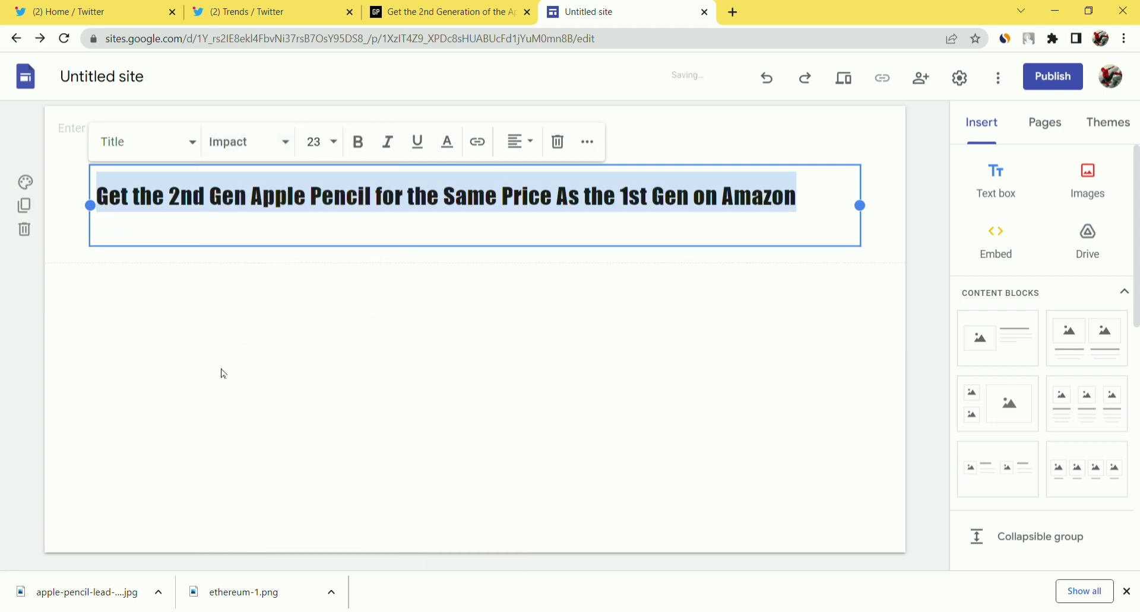
left_click(385, 332)
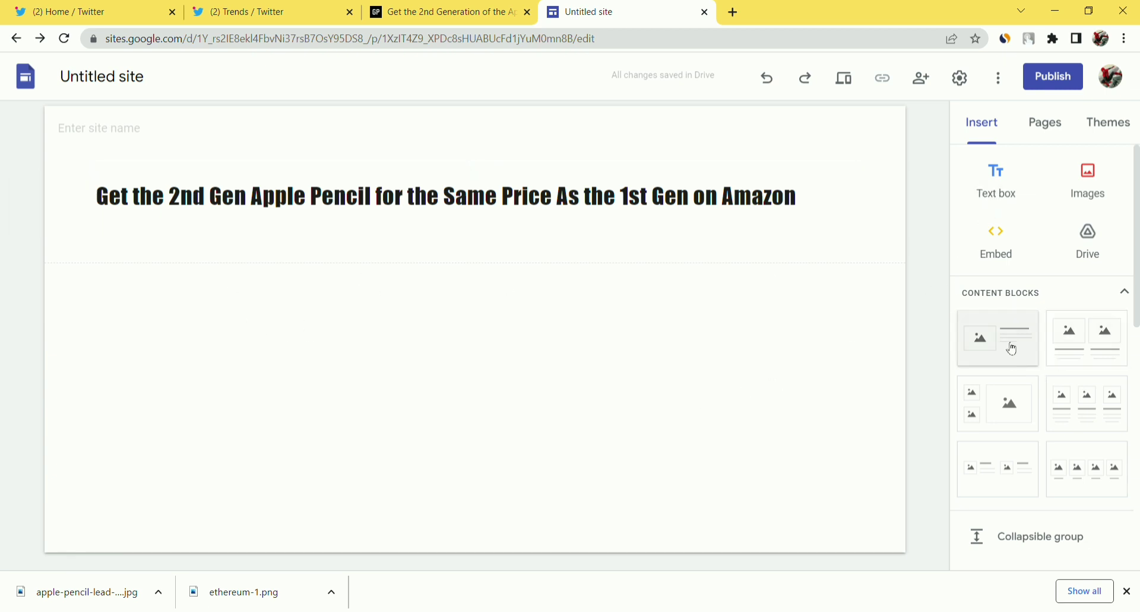
Insert an image-and-text block and drop the downloaded apple-pencil jpg into its image placeholder.
left_click(1003, 360)
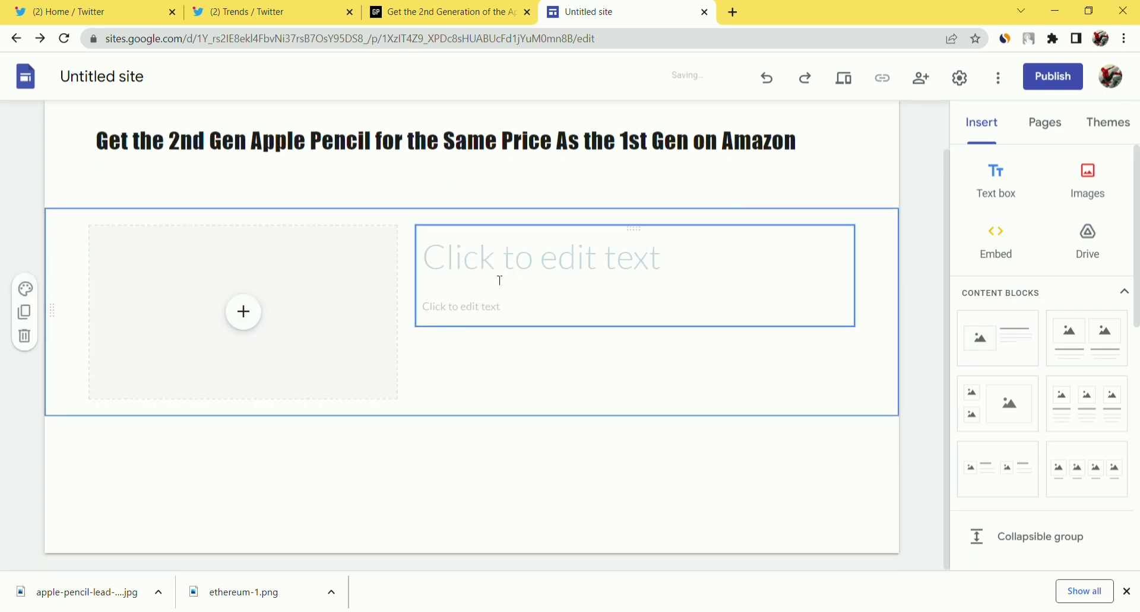
left_click(244, 313)
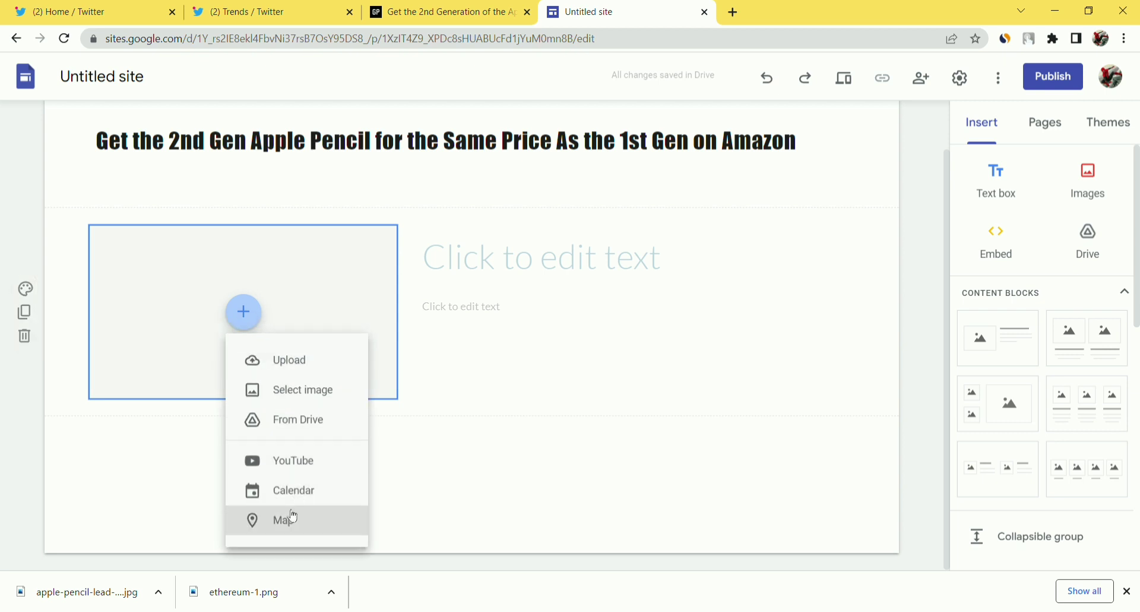
left_click(316, 397)
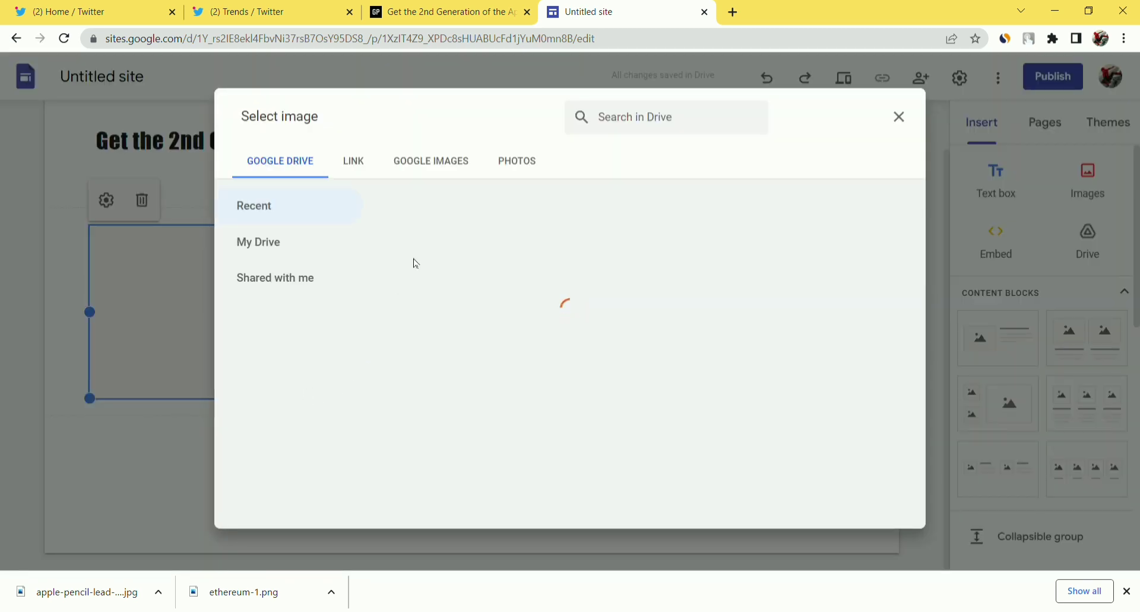
left_click(439, 160)
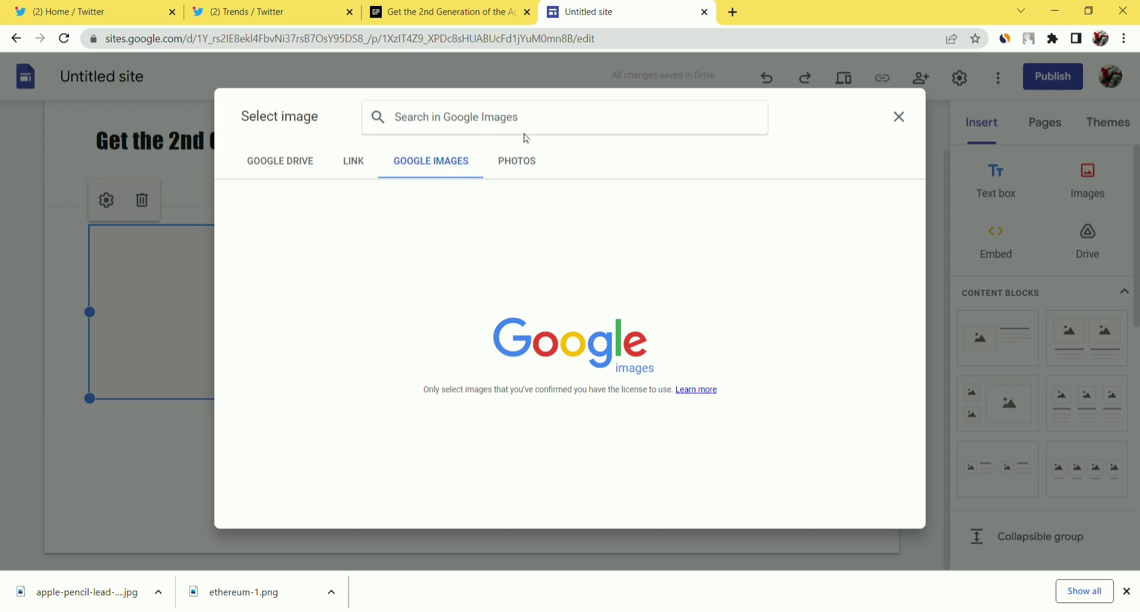
left_click(900, 117)
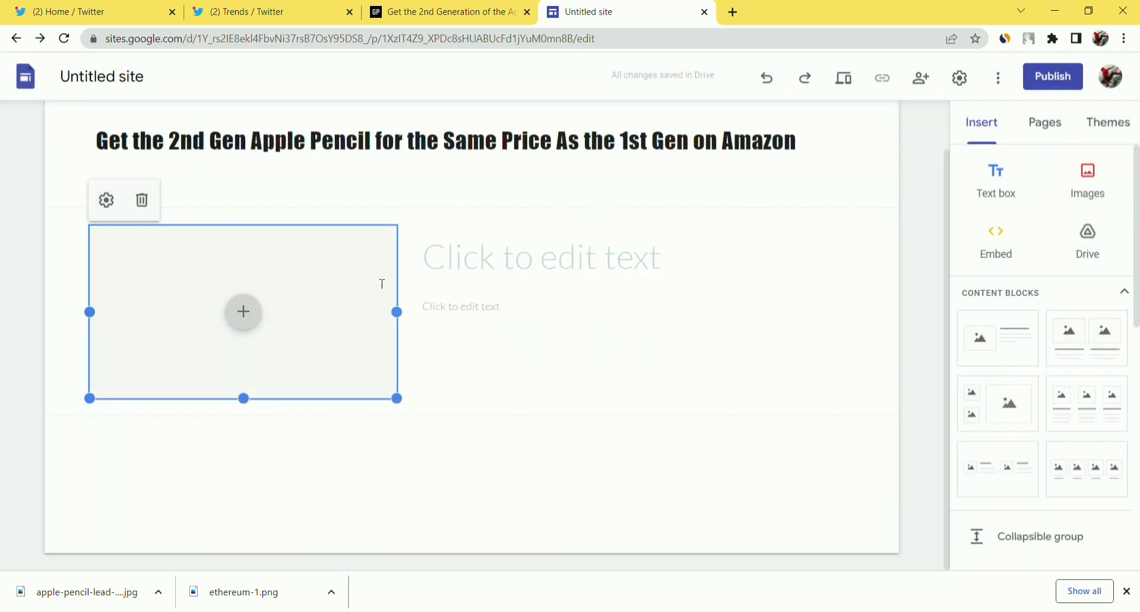
left_click(245, 314)
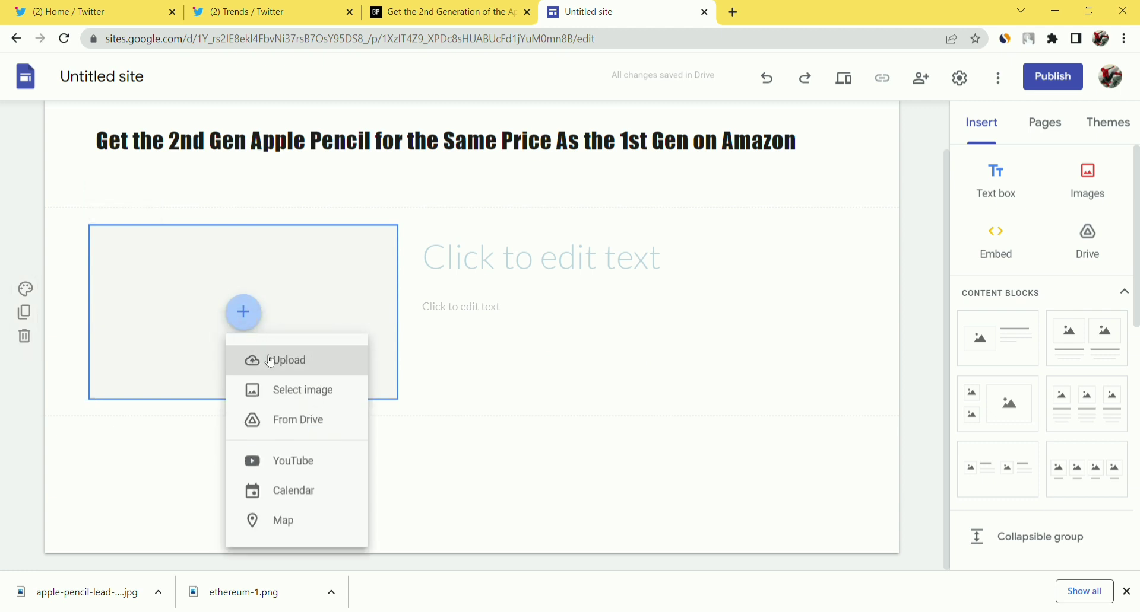
left_click_drag(89, 596, 192, 343)
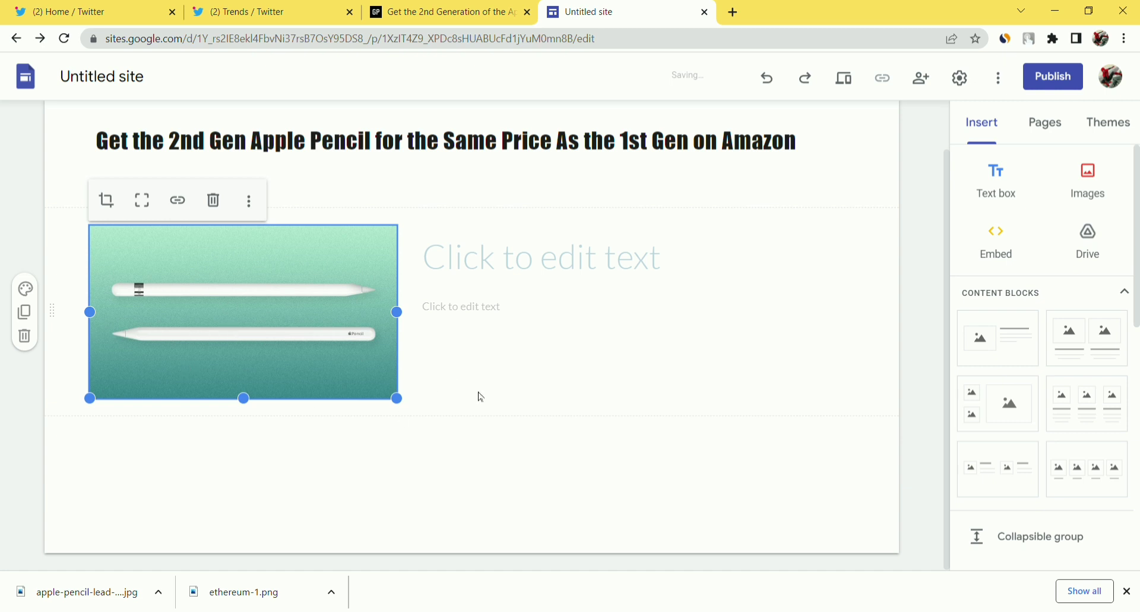
left_click(493, 376)
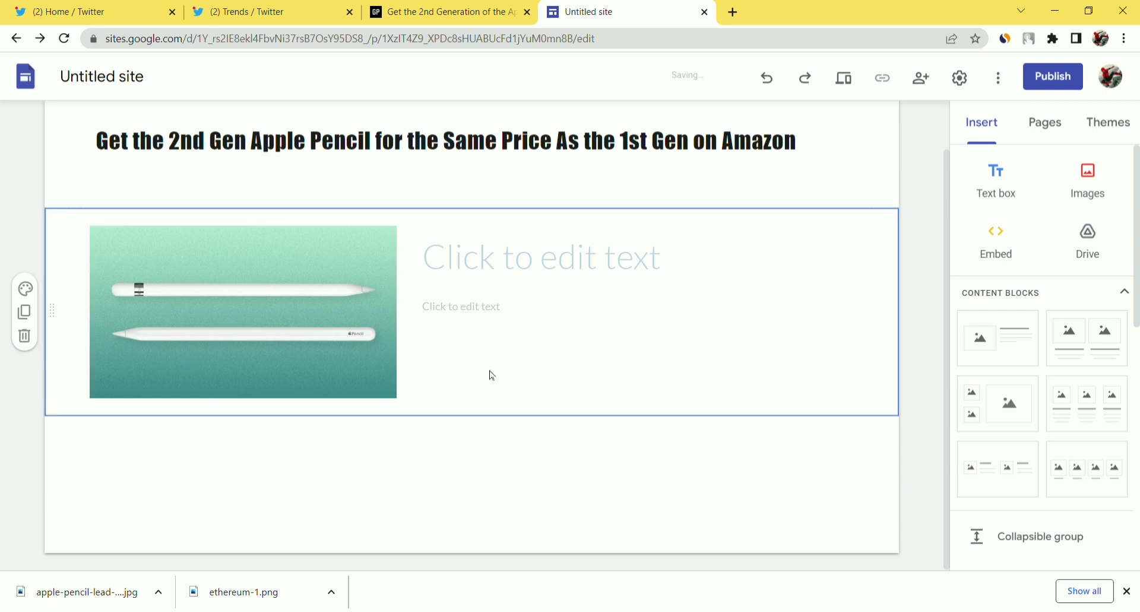
left_click(525, 286)
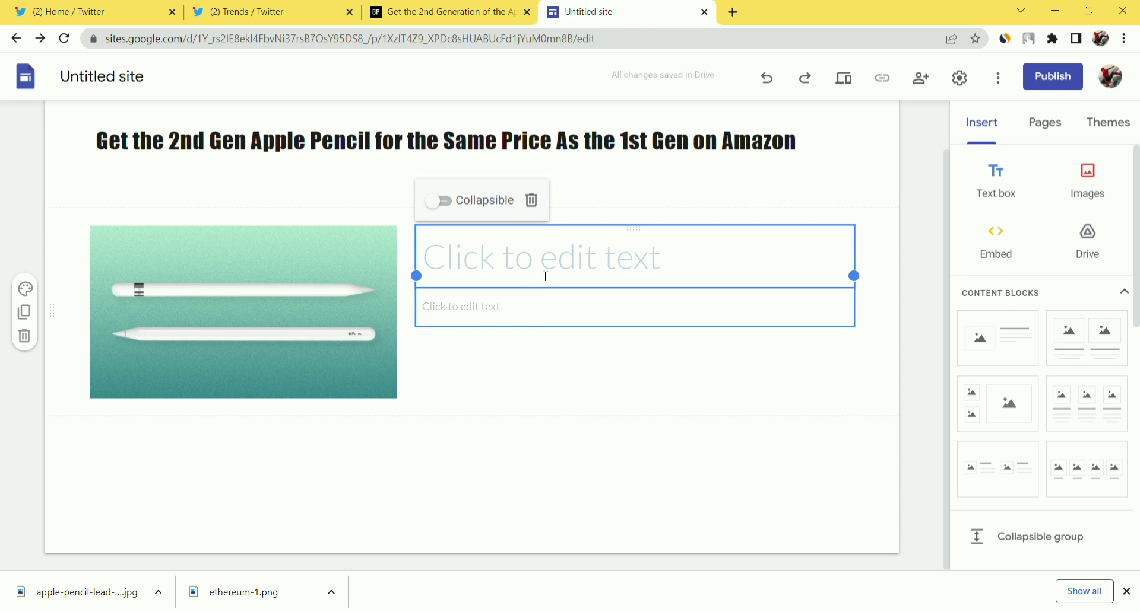
Title the block 'APPLE PENCIL' with 'BLOG' as its subtitle.
left_click(546, 276)
type("APPLE ")
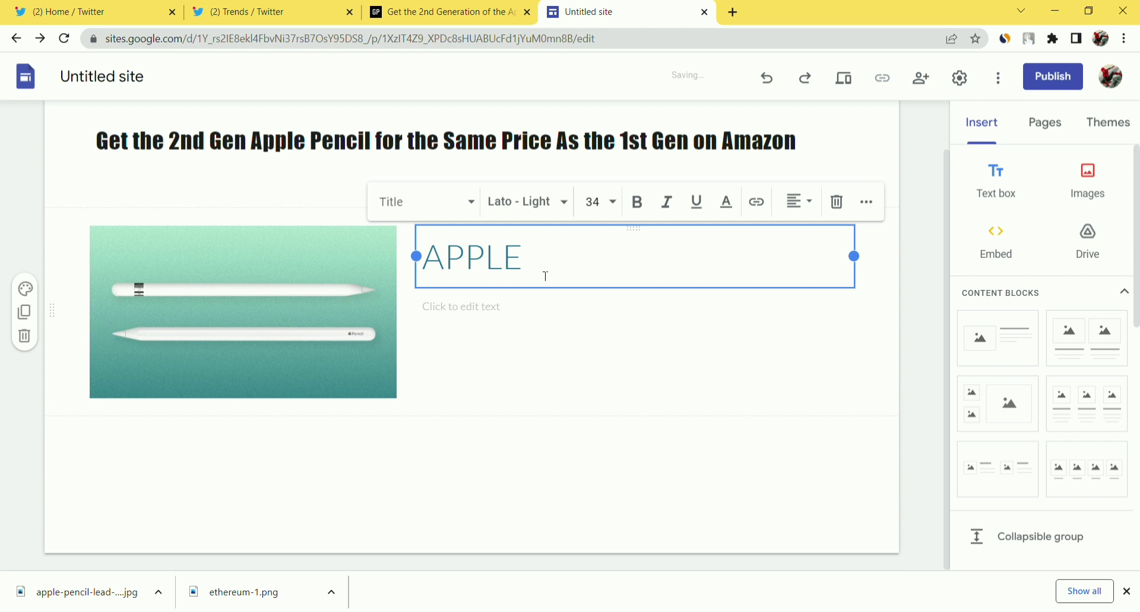
type("PENCIL")
left_click(519, 324)
left_click(514, 314)
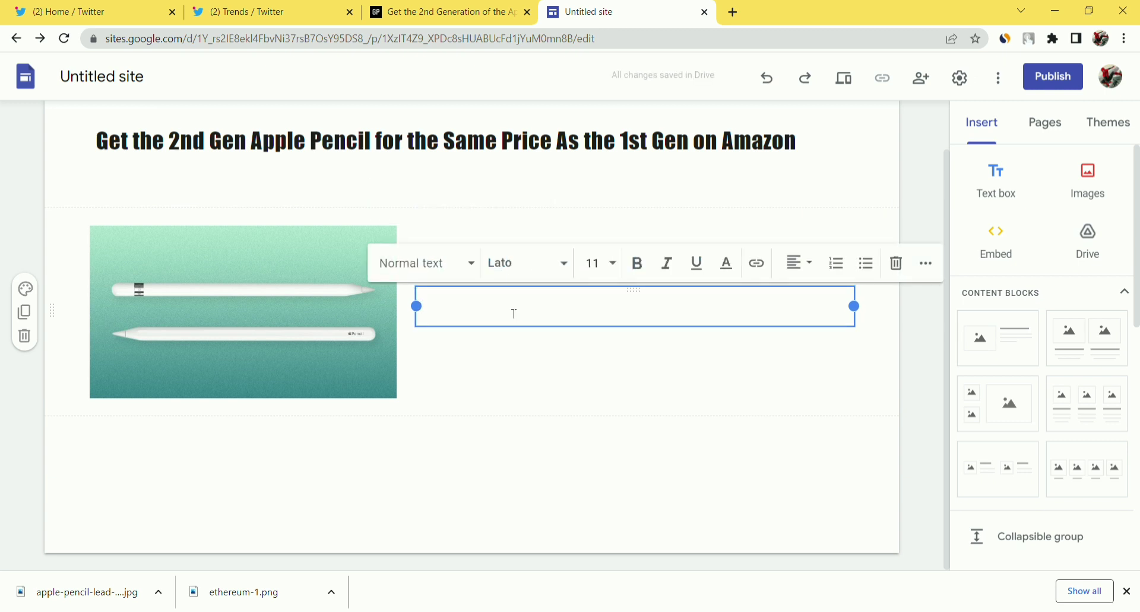
type("BLOG")
left_click(480, 437)
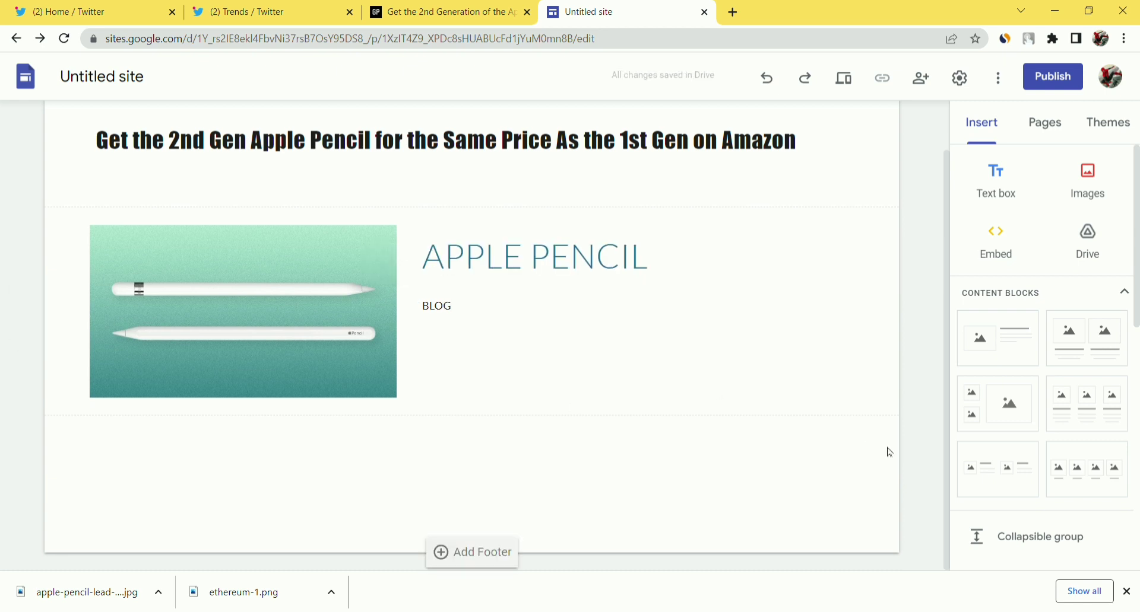
Add a footer text box at the bottom of the page.
scroll(1009, 356, "down", 1)
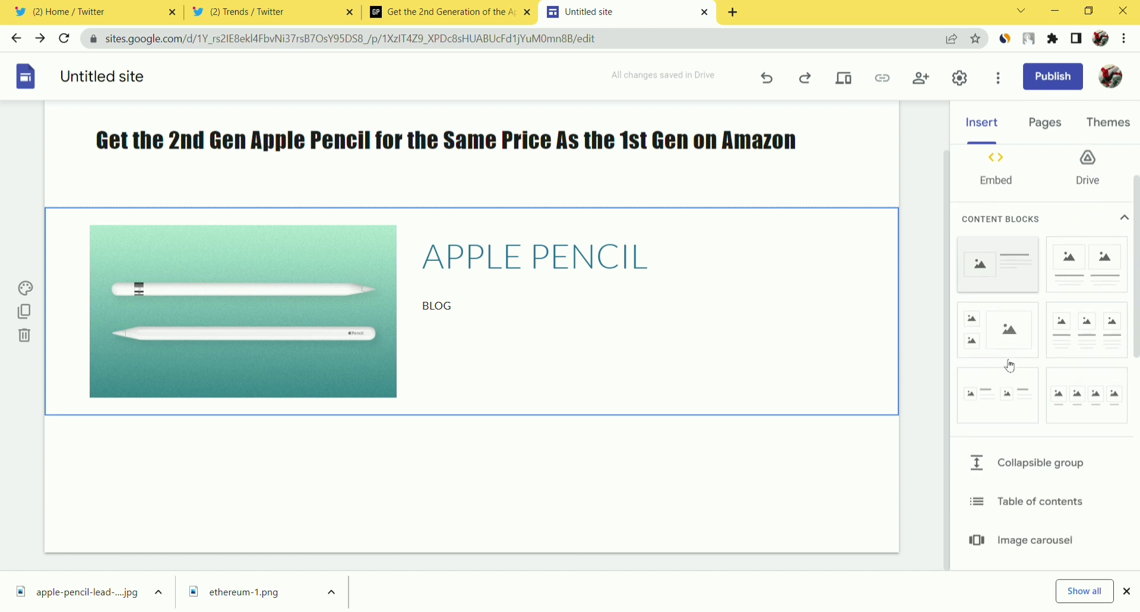
scroll(1011, 366, "down", 4)
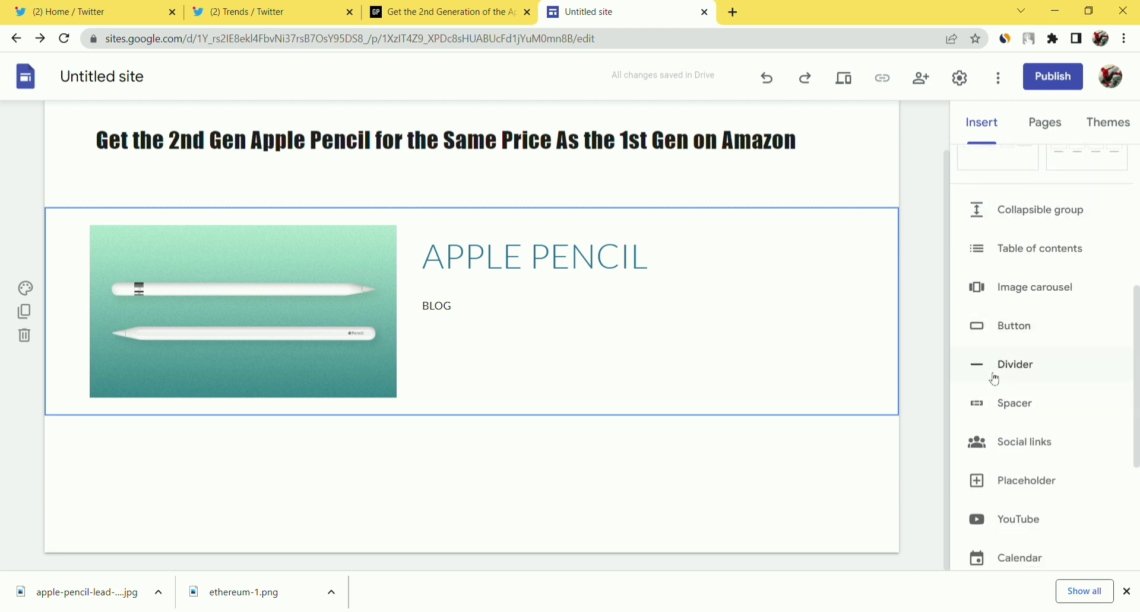
scroll(996, 380, "down", 4)
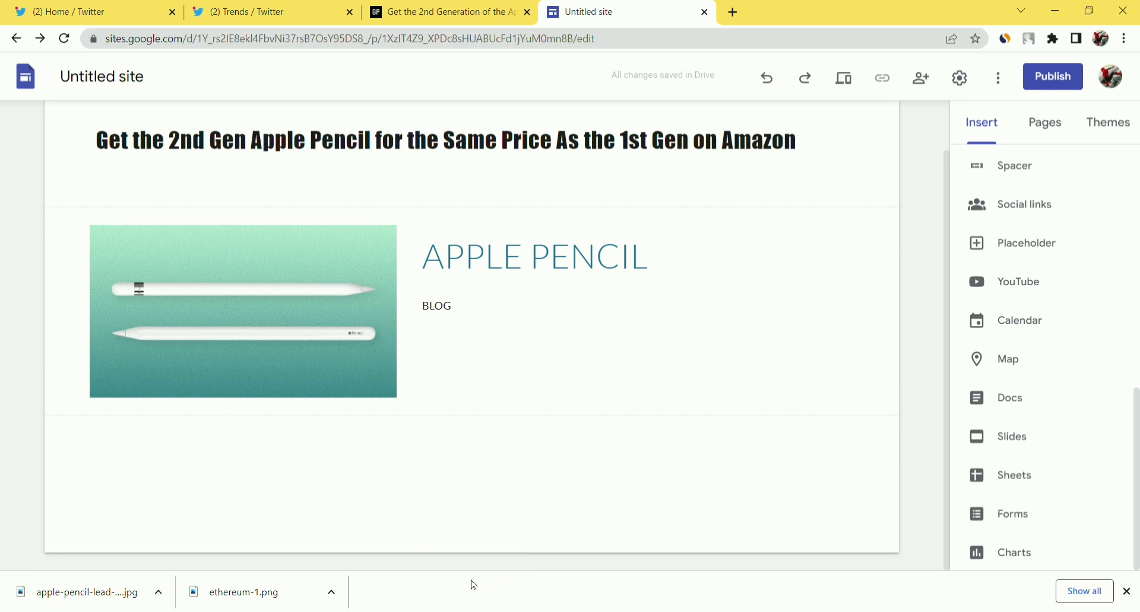
left_click(483, 558)
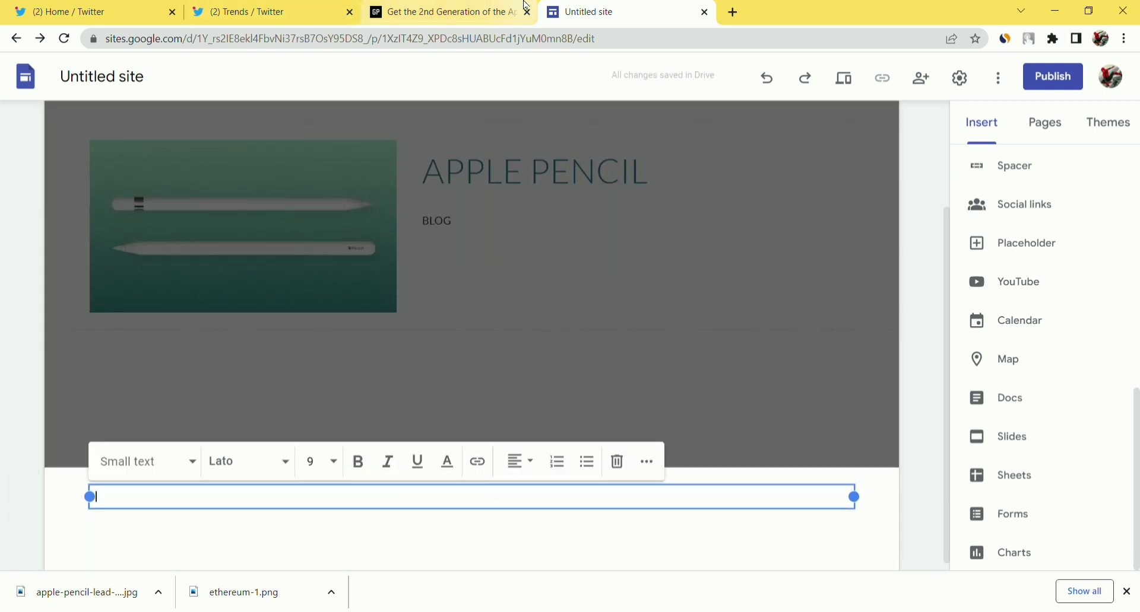
Paste the Gear Patrol opening paragraphs about the $99 Apple Pencil 2nd Gen into the footer.
left_click(443, 12)
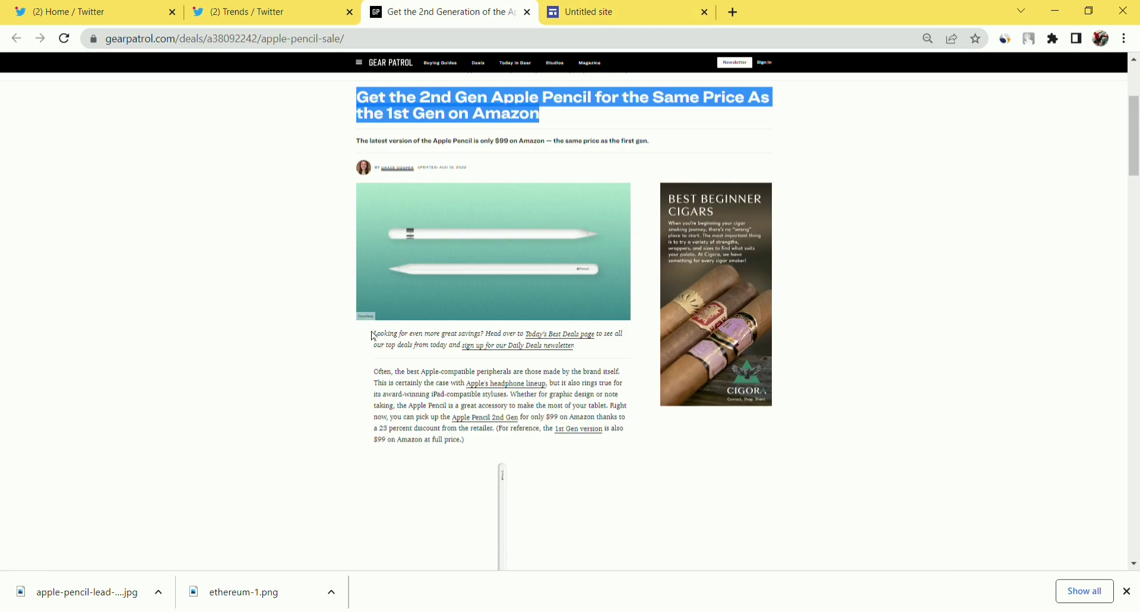
left_click_drag(375, 336, 486, 444)
key("ctrl+c")
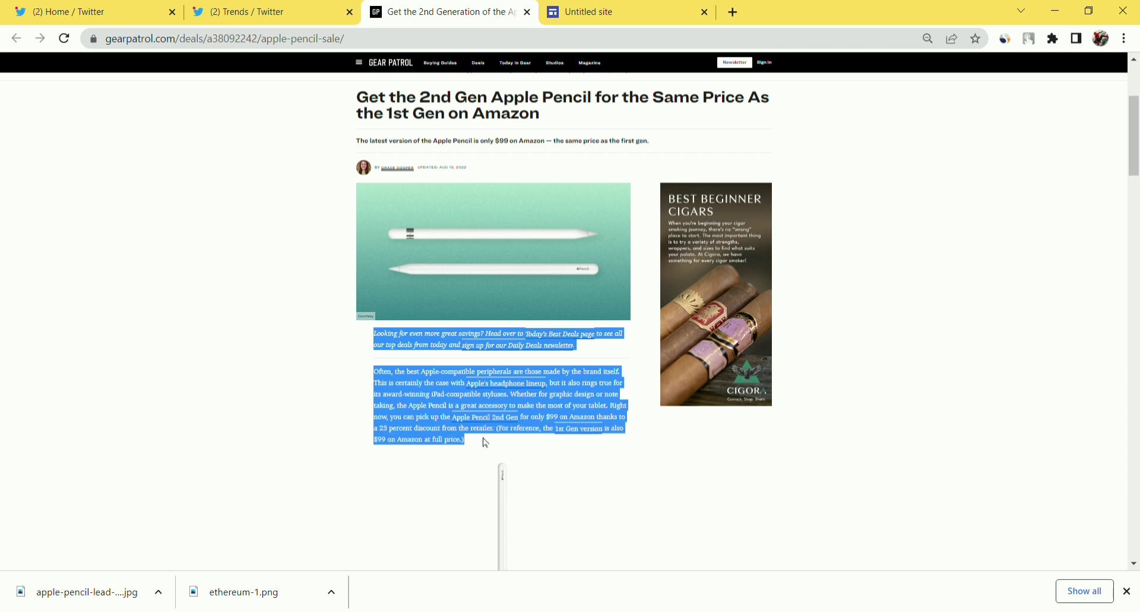
left_click(651, 9)
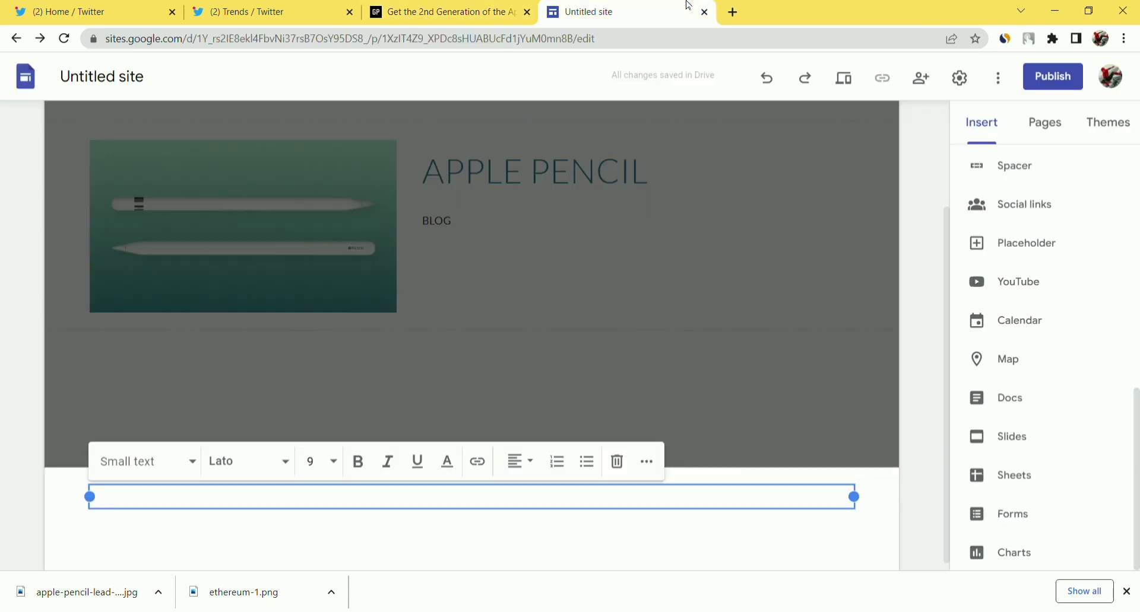
key("ctrl+v")
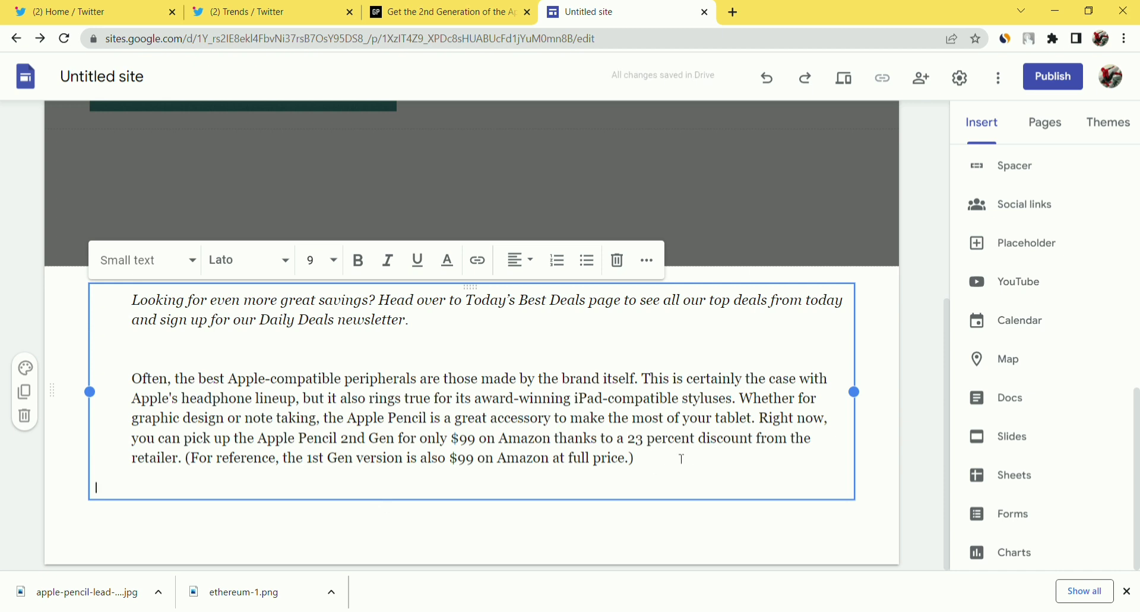
left_click(718, 542)
scroll(961, 409, "up", 2)
scroll(961, 409, "up", 8)
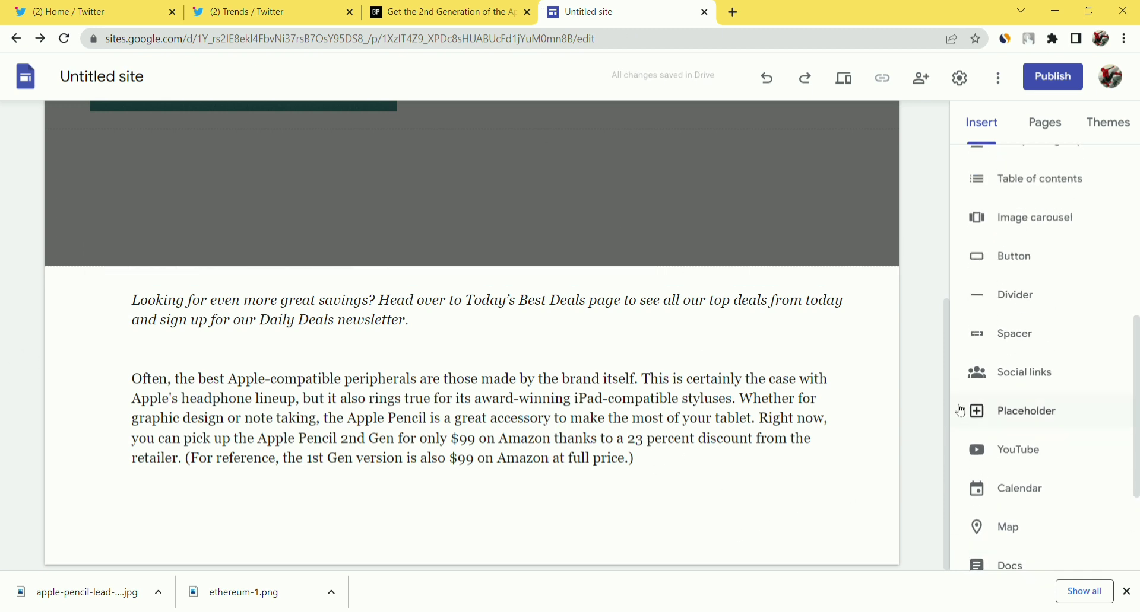
scroll(957, 410, "down", 5)
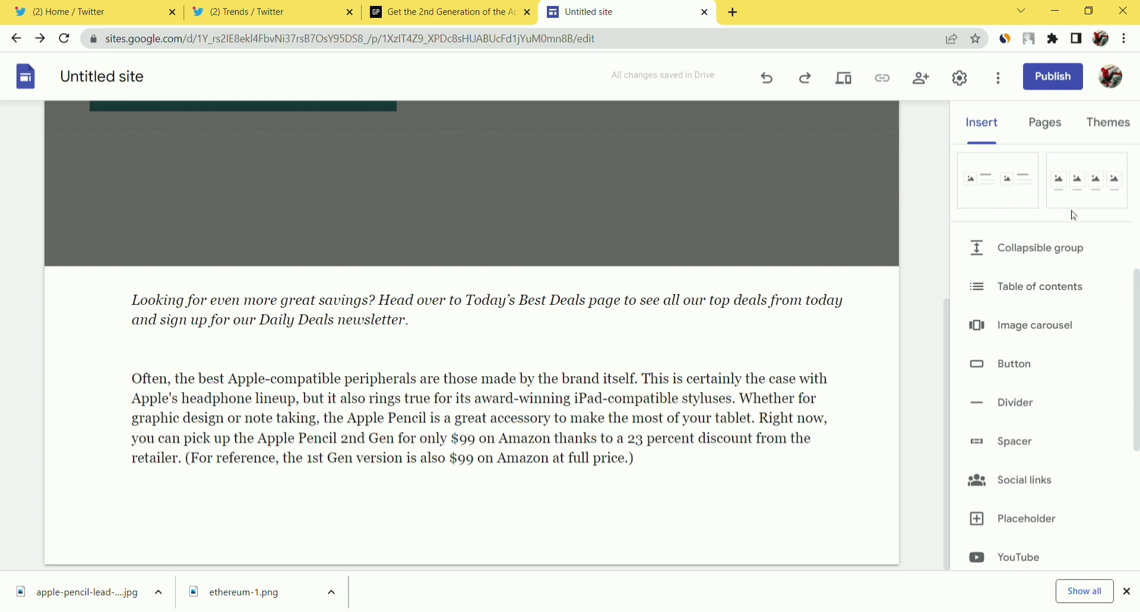
scroll(1063, 220, "down", 5)
scroll(1045, 207, "up", 10)
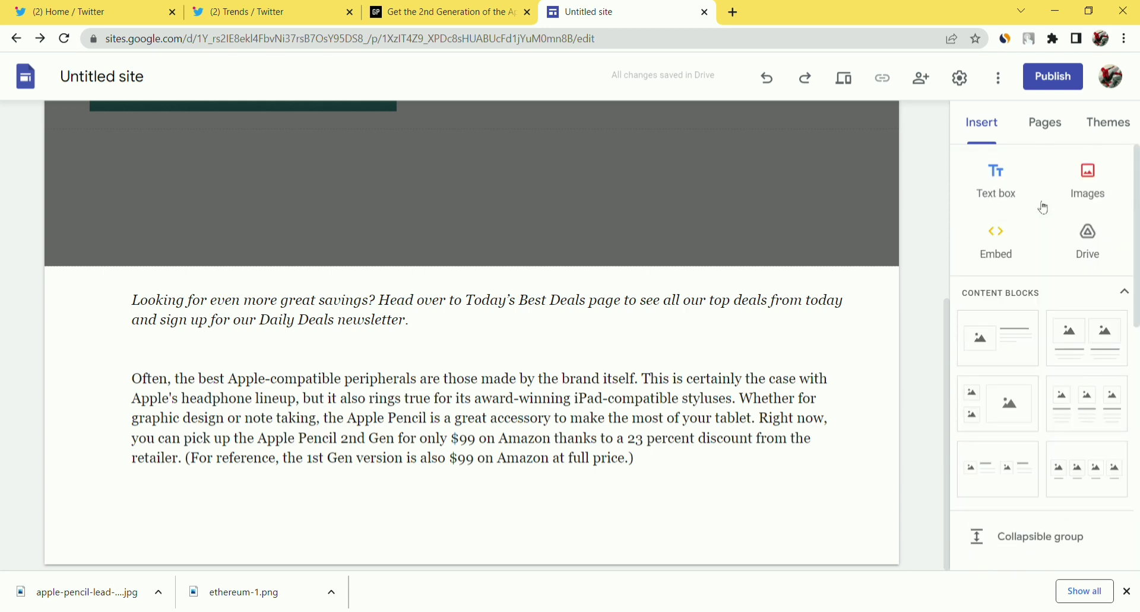
Add a text box with the article paragraph on pairing, battery and charging differences.
left_click(1012, 195)
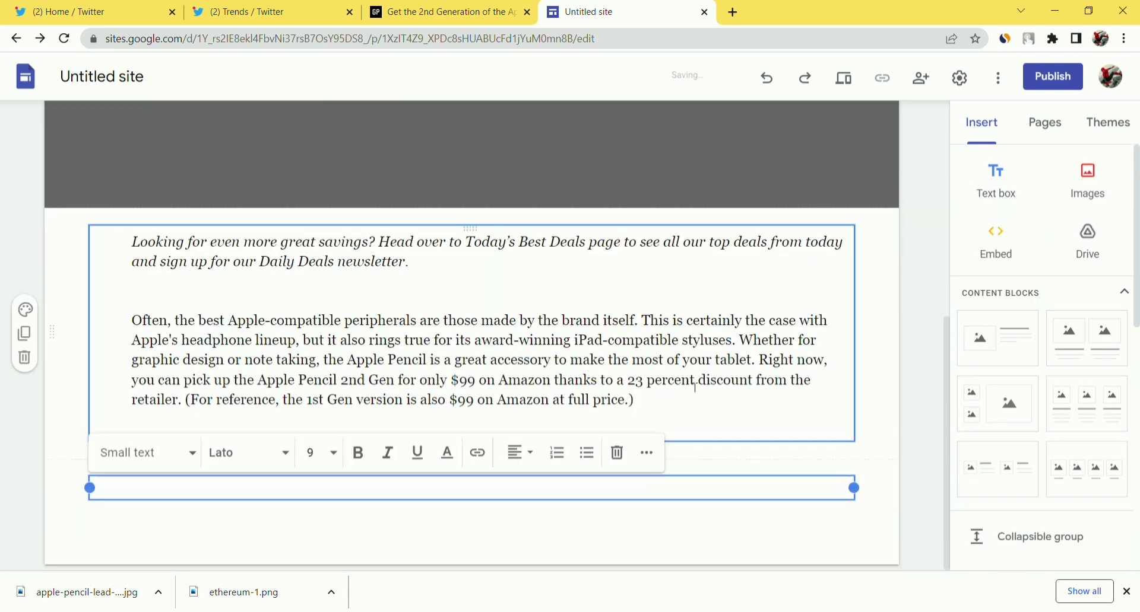
left_click(457, 15)
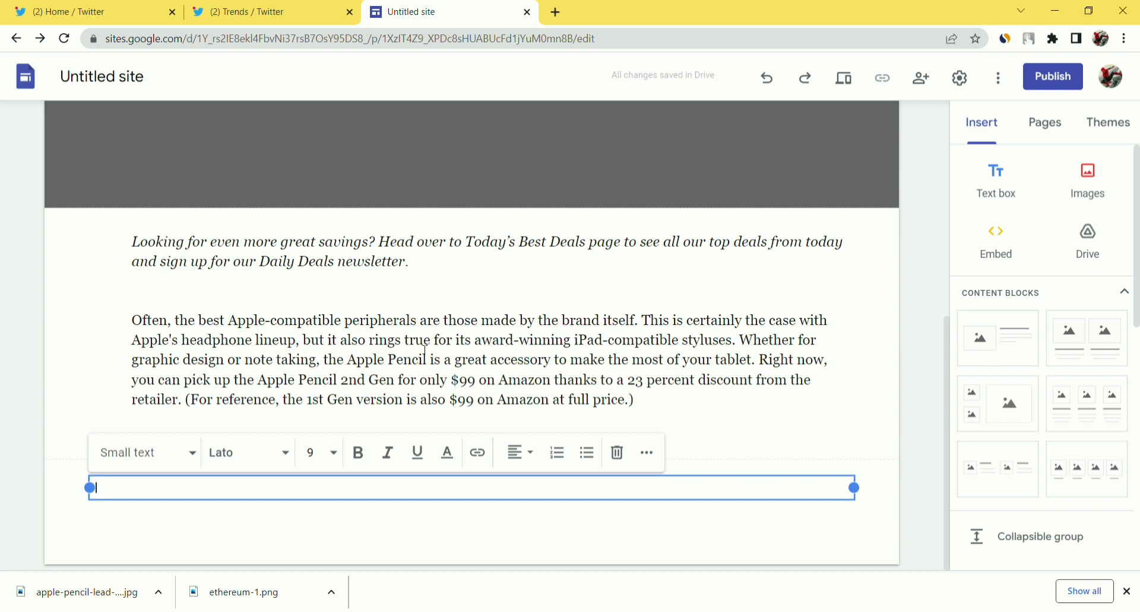
type("The obvious benefit to buying a stylus from Apple itself is that it will easily pair with your Apple devices and, in the case of the second gen, magnetically attach to your iPad. While both generations offer a slew of exceptional features — included, but not limited to at least 12 hours of battery, quick-charging and industry-leading sensor arrays (for detecting and adapting to things like pressure, angle, position, orientation, and more) — they do differ in a couple of significant ways. For instance, the second-generation Apple Pencil utilizes wireless charging, whereas the first gen requires a Lightning connection.")
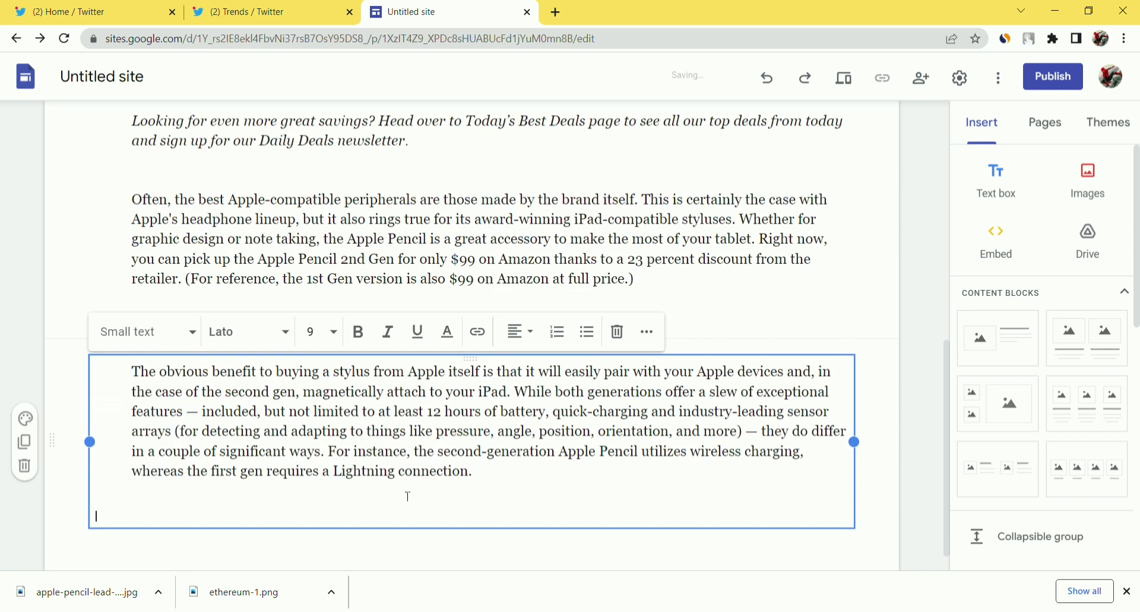
left_click(730, 337)
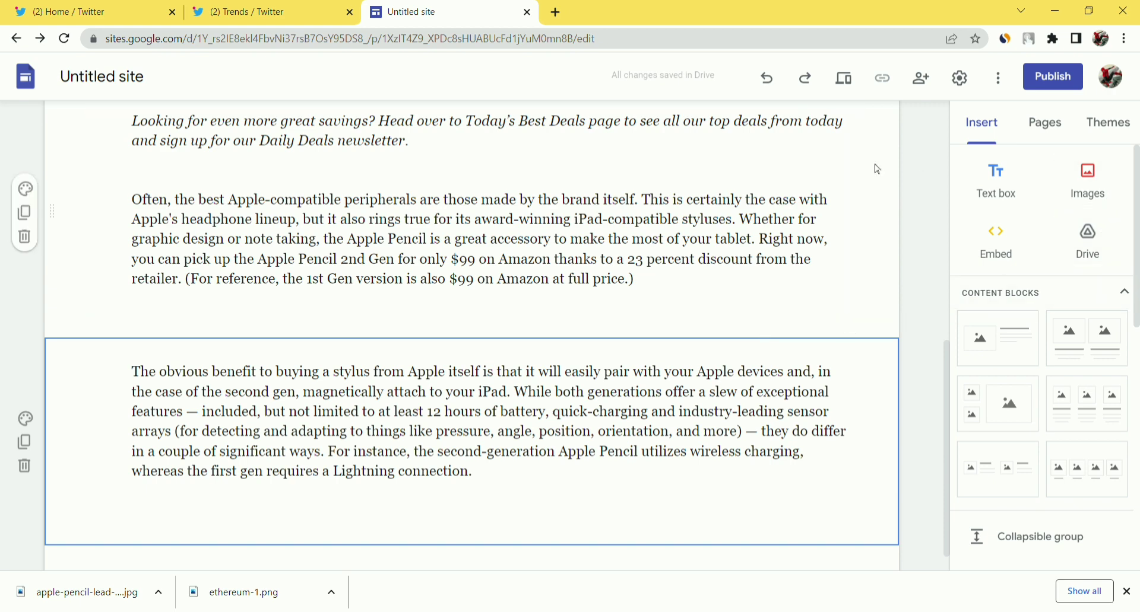
Search Google in a new tab for 'IPHONE 13 PRO IMAGE'.
left_click(556, 12)
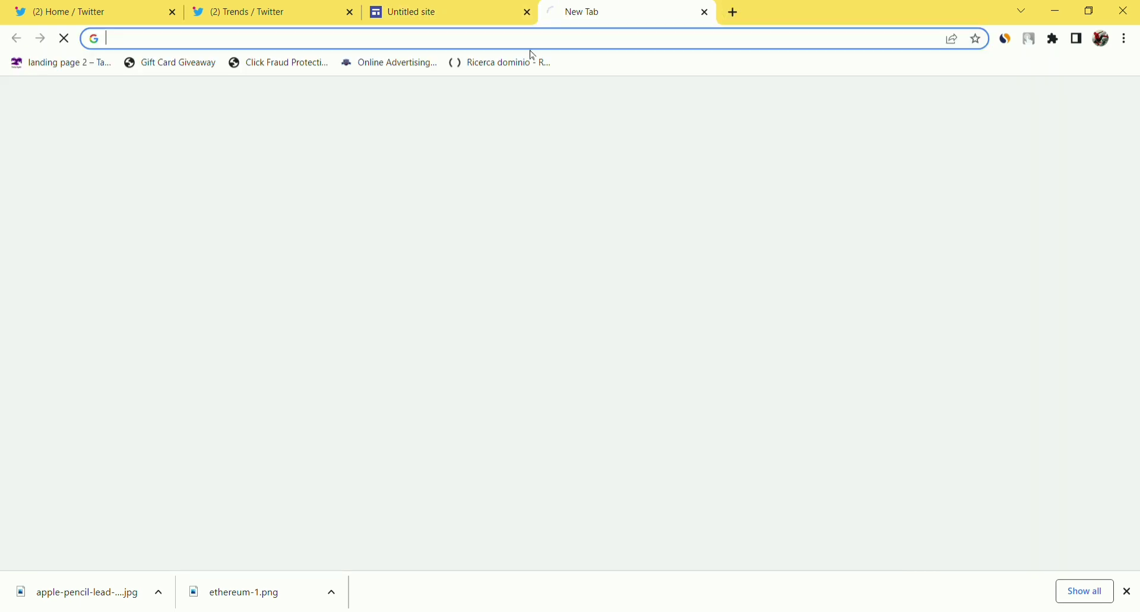
type("I PHO")
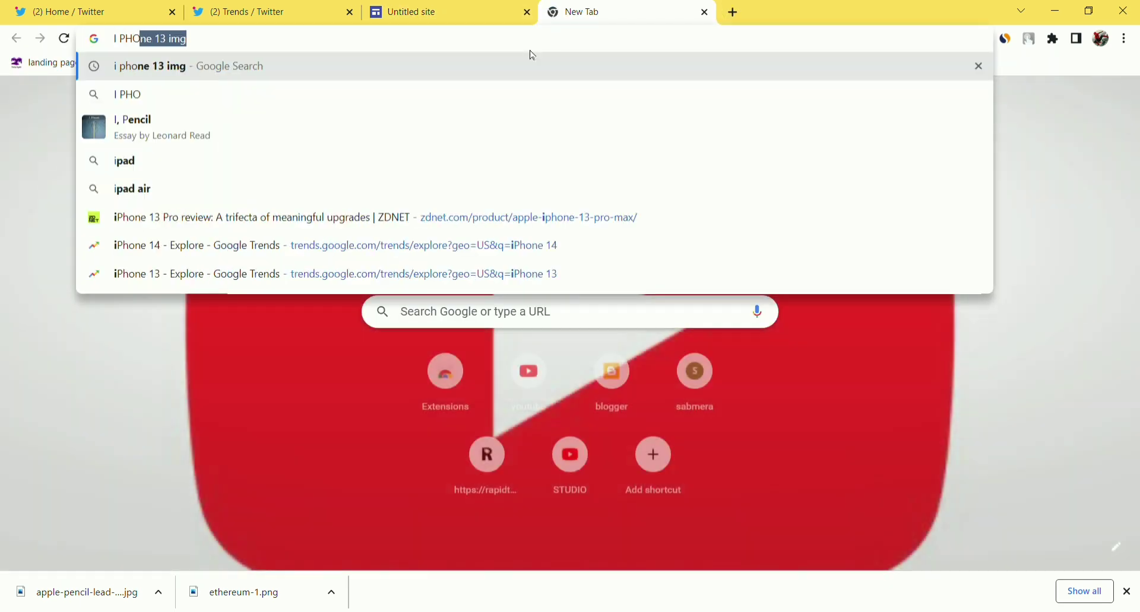
type("BNE 13 I")
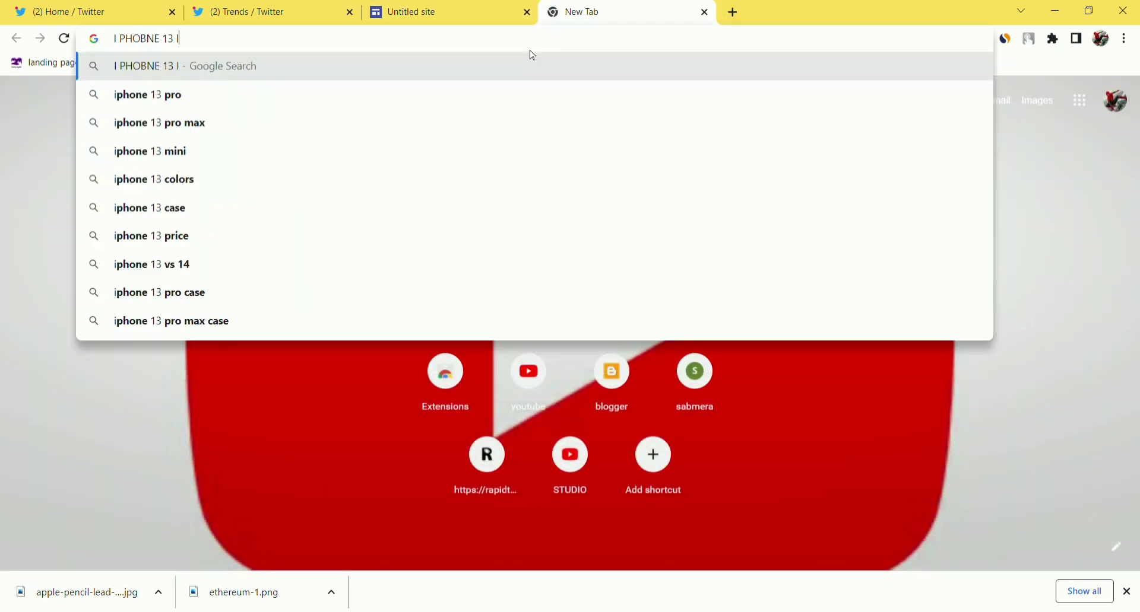
type("MAGE")
key("Return")
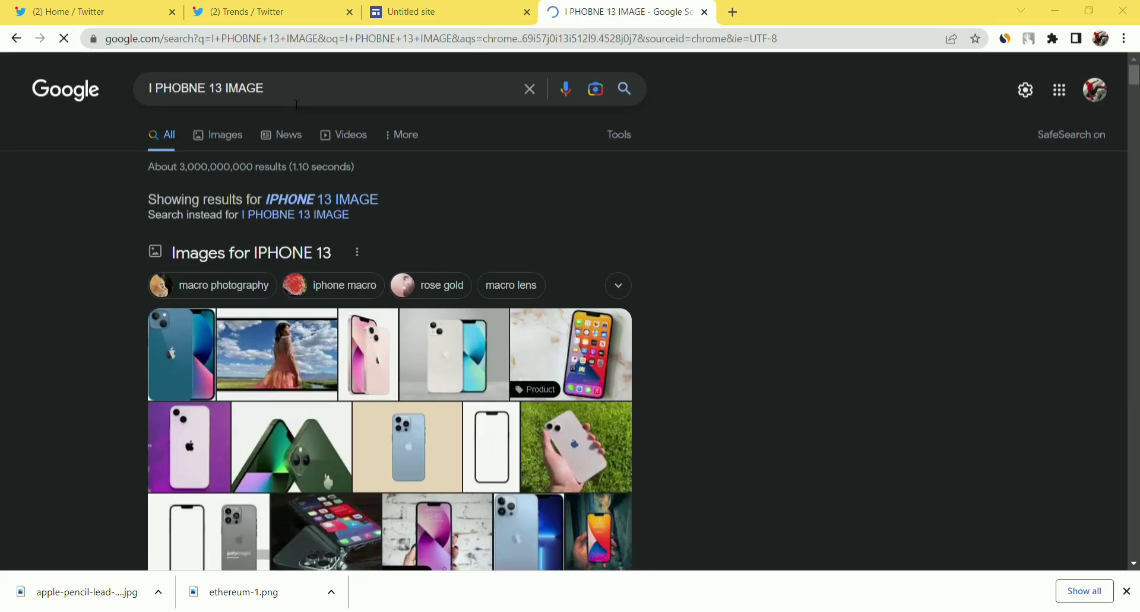
left_click(295, 102)
left_click(226, 91)
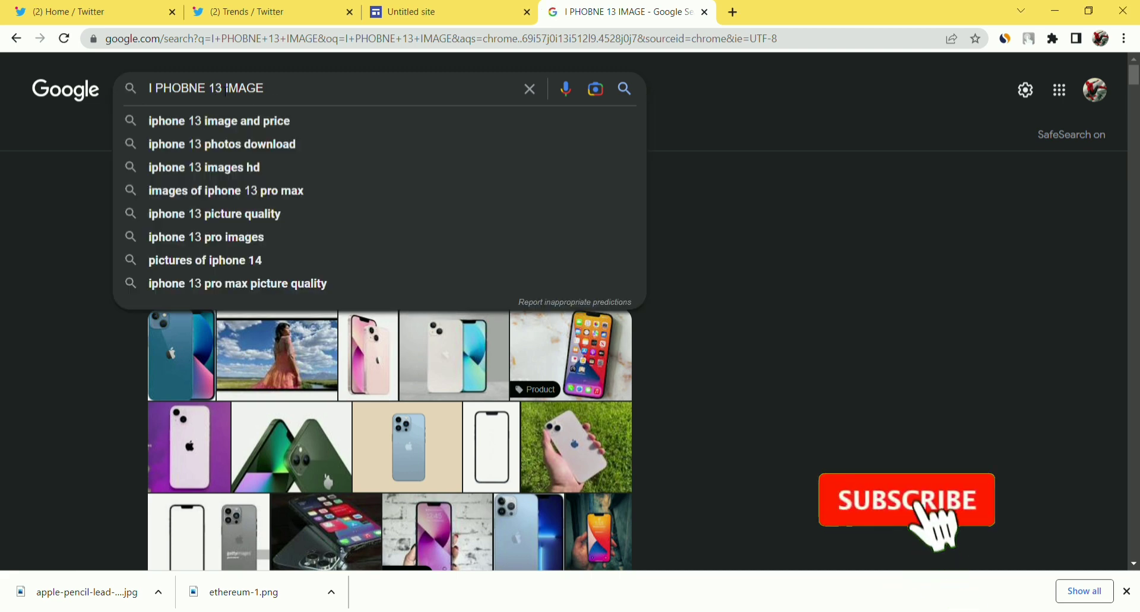
type("PRO")
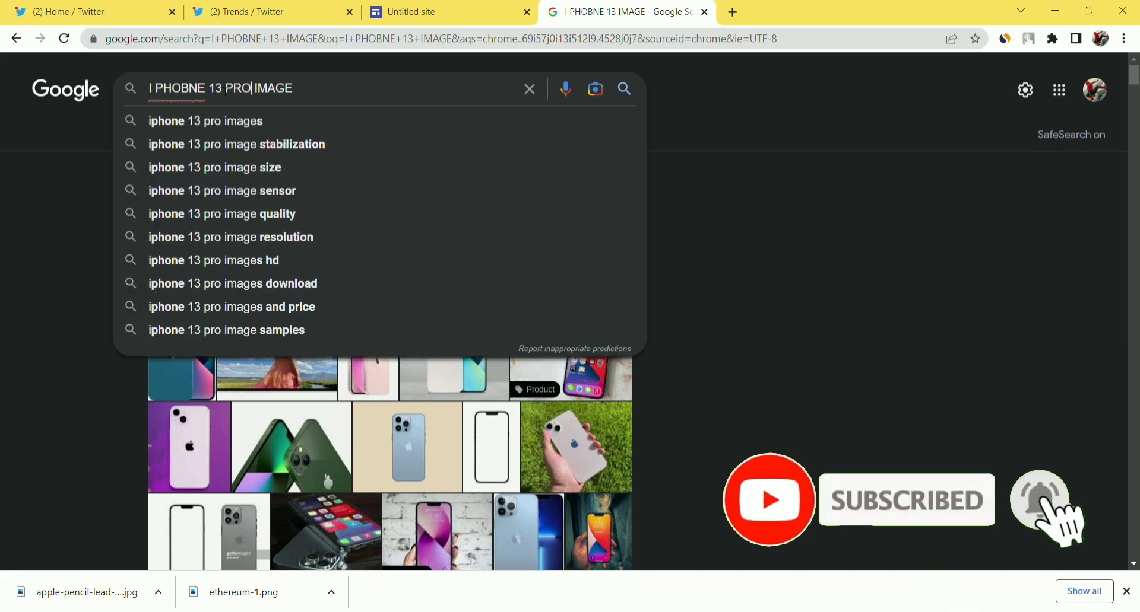
key("Return")
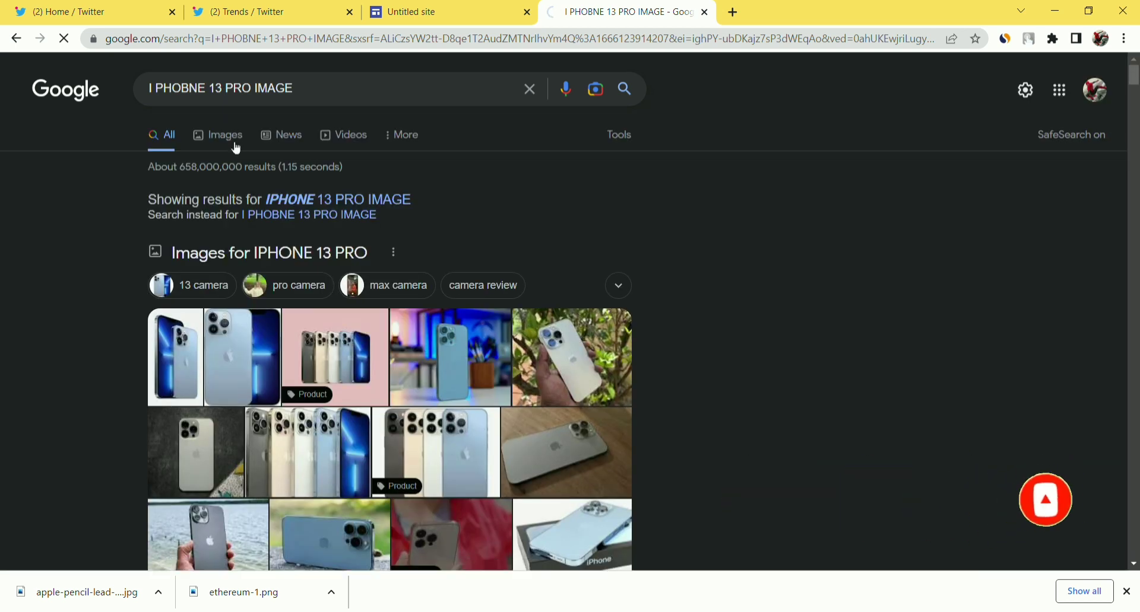
Filter to image results and open the Engadget iPhone 13 Pro review hosting one.
left_click(236, 147)
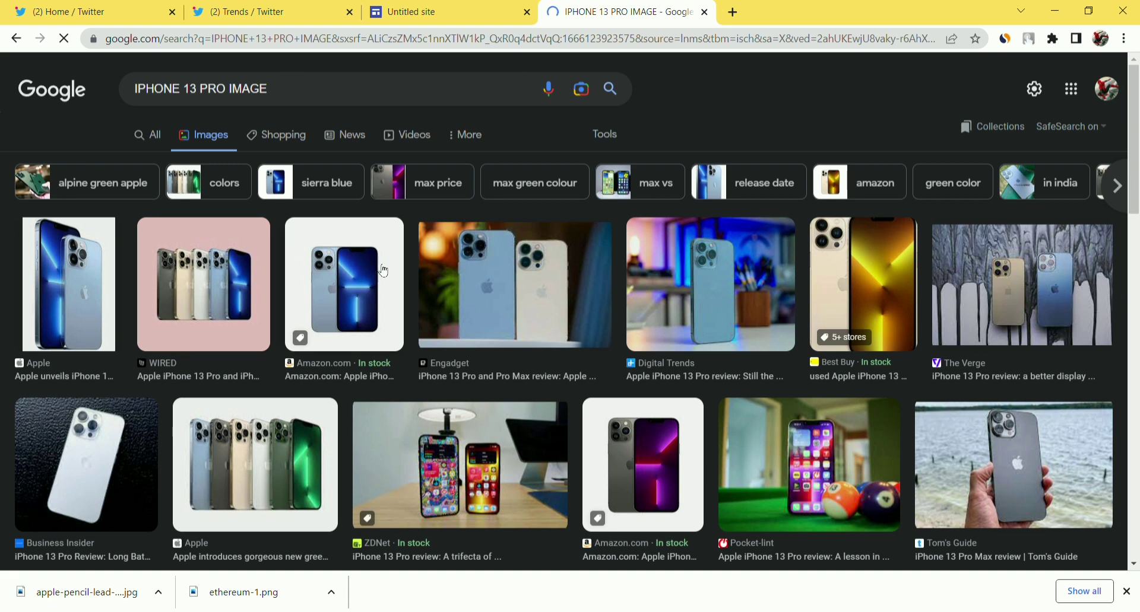
left_click(535, 271)
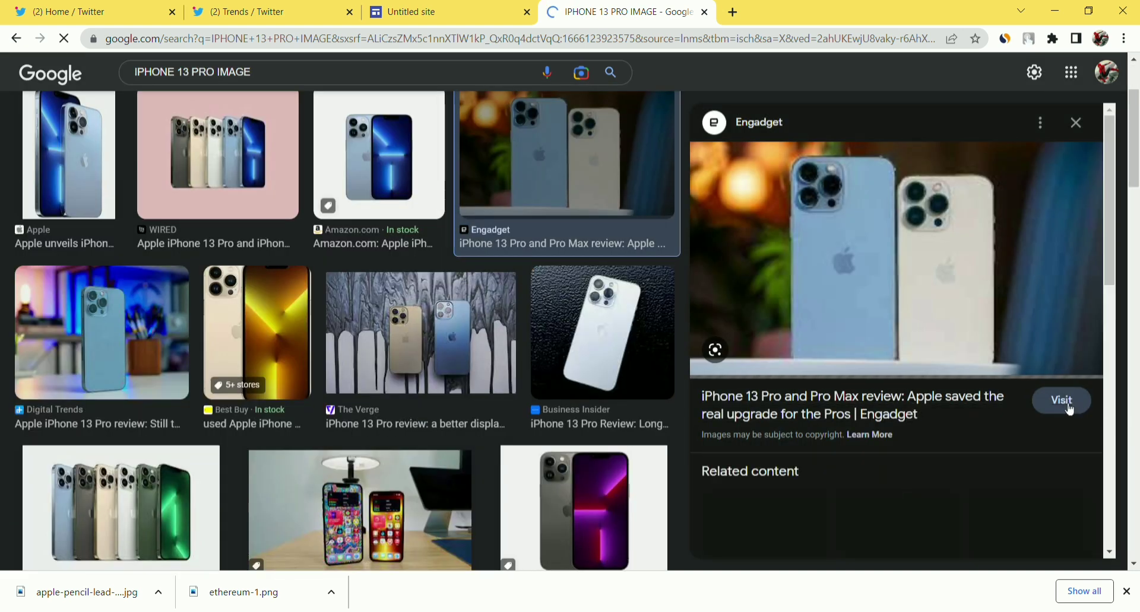
left_click(1069, 409)
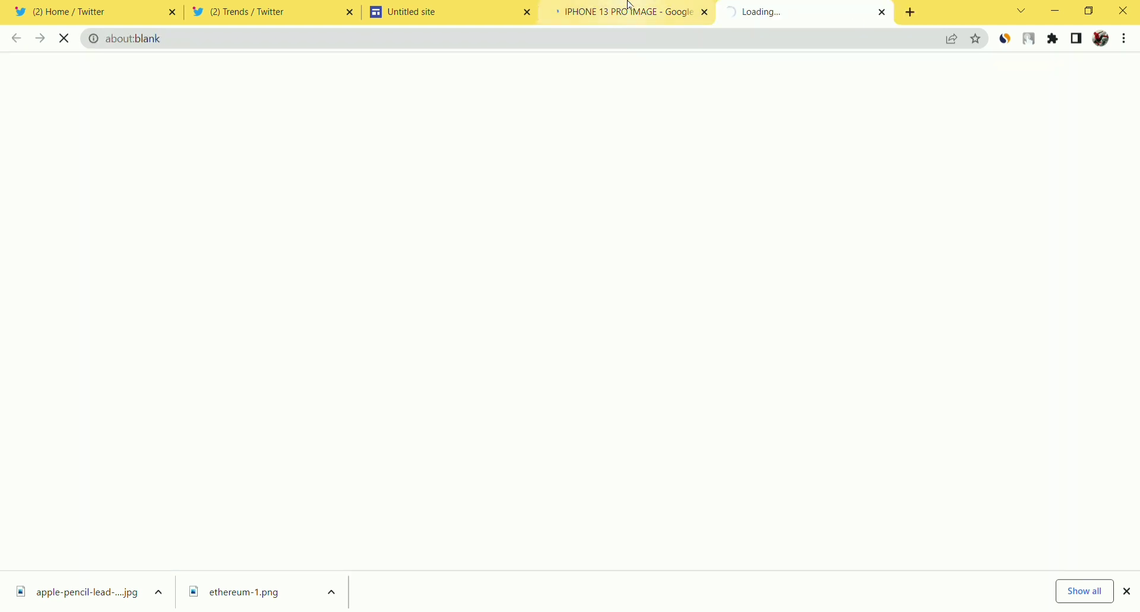
Close the Google results, save the Engadget review's lead photo as .webp, and return to Sites.
left_click(706, 13)
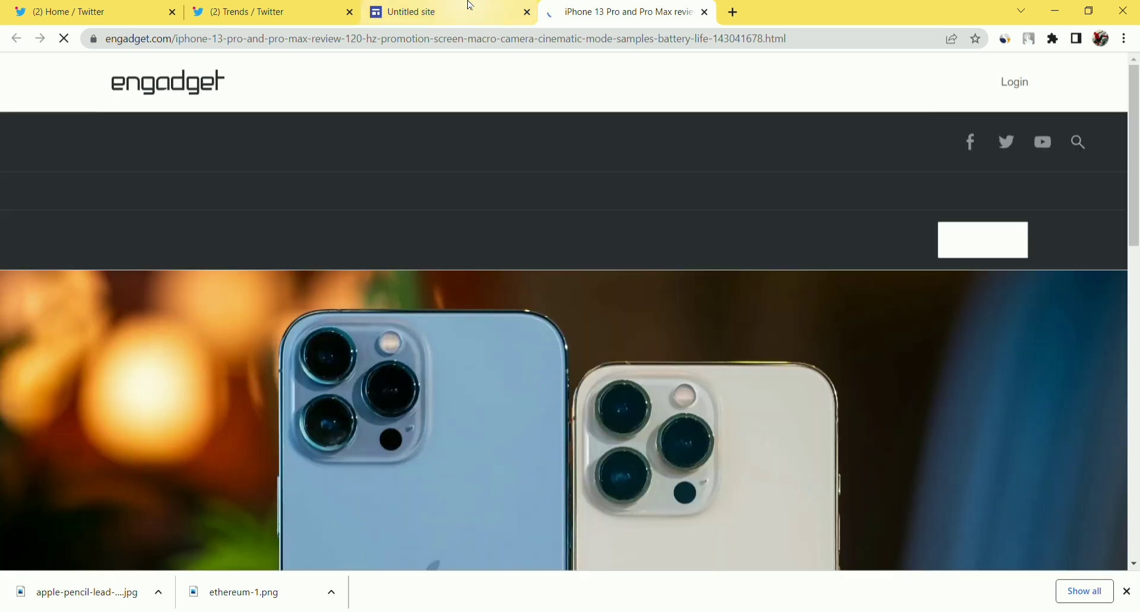
left_click(467, 7)
left_click(573, 8)
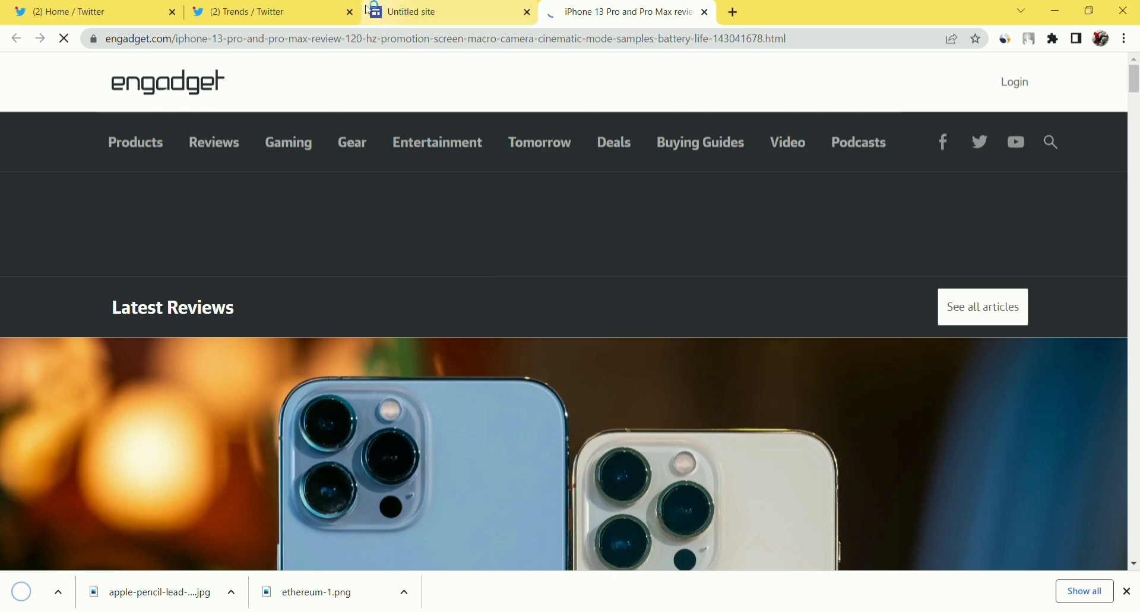
left_click(401, 11)
scroll(782, 458, "down", 1)
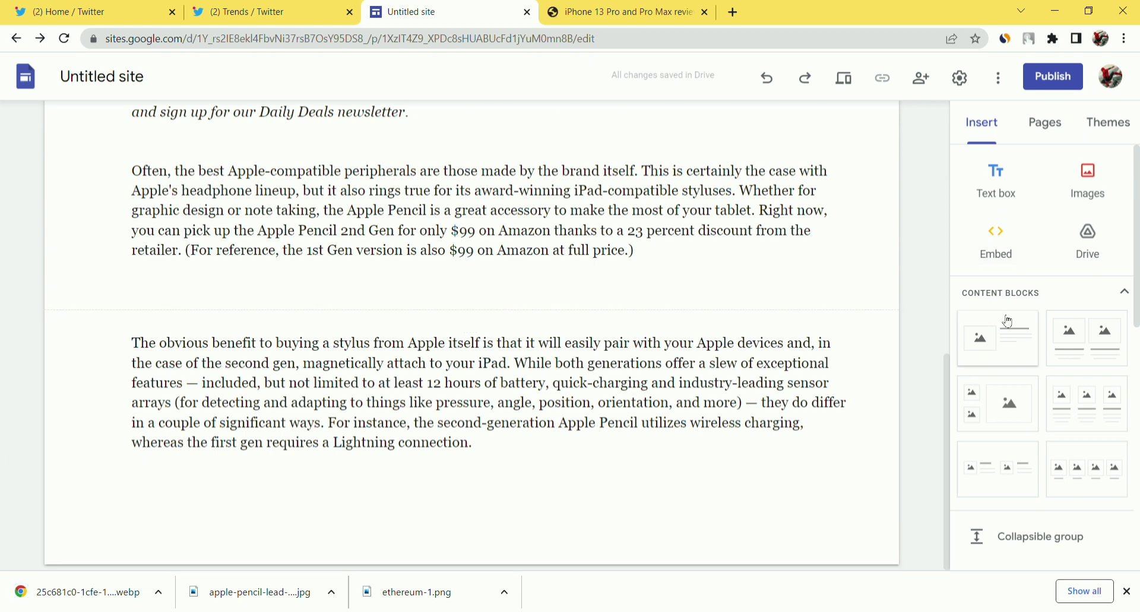
Try uploading the .webp iPhone photo, which is rejected, then return to the Engadget review.
left_click(1114, 176)
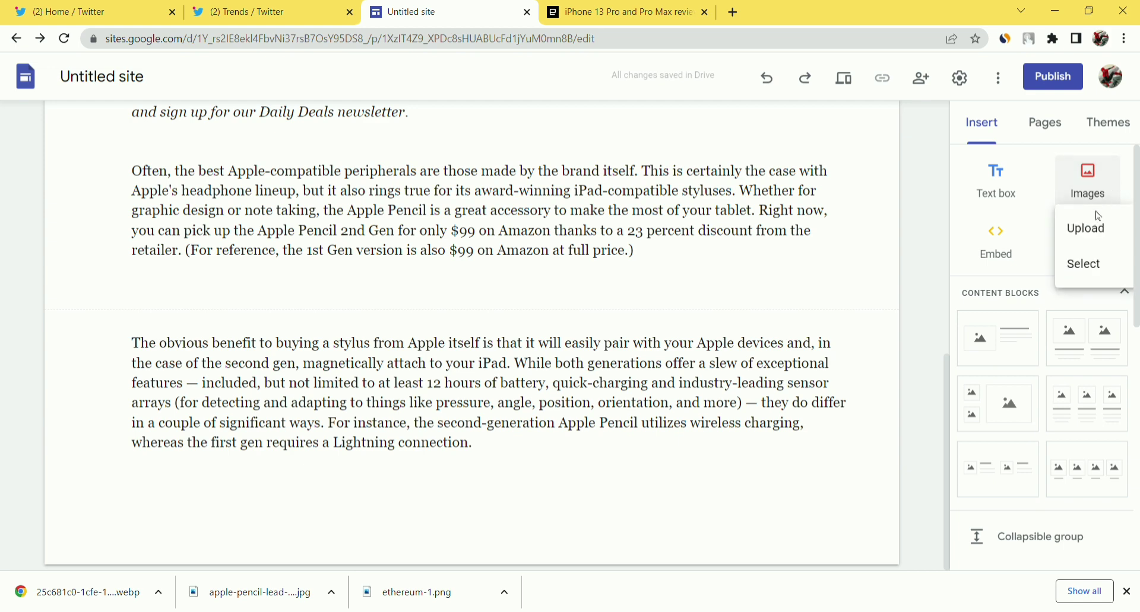
left_click(1094, 231)
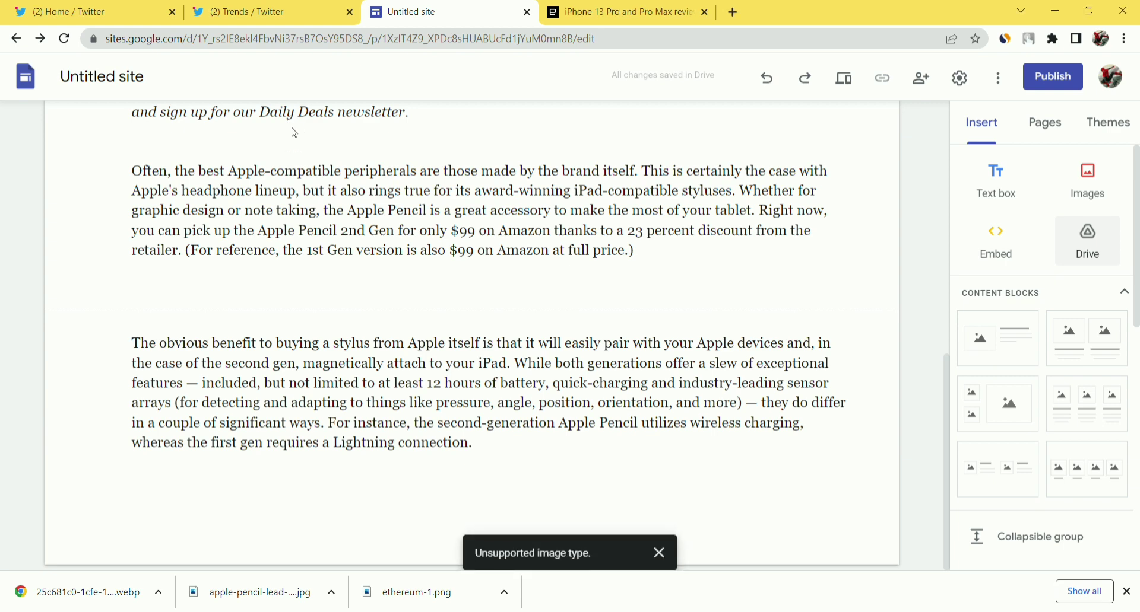
left_click(649, 4)
scroll(465, 284, "down", 3)
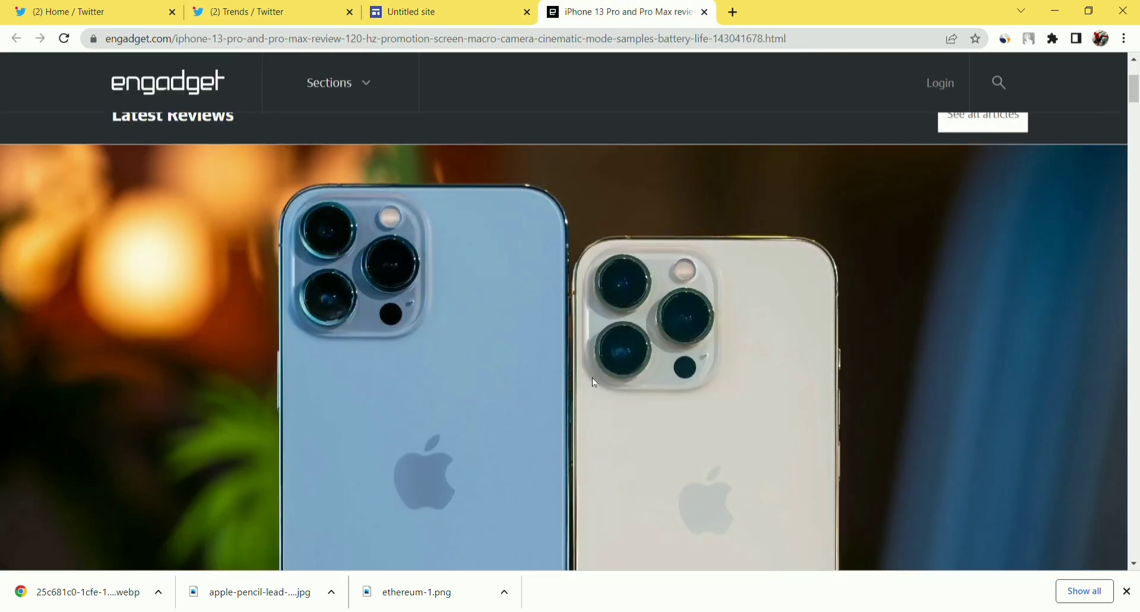
Open the iPhone 13 Pro photo's URL in a new tab and save it as a PNG.
left_click(733, 12)
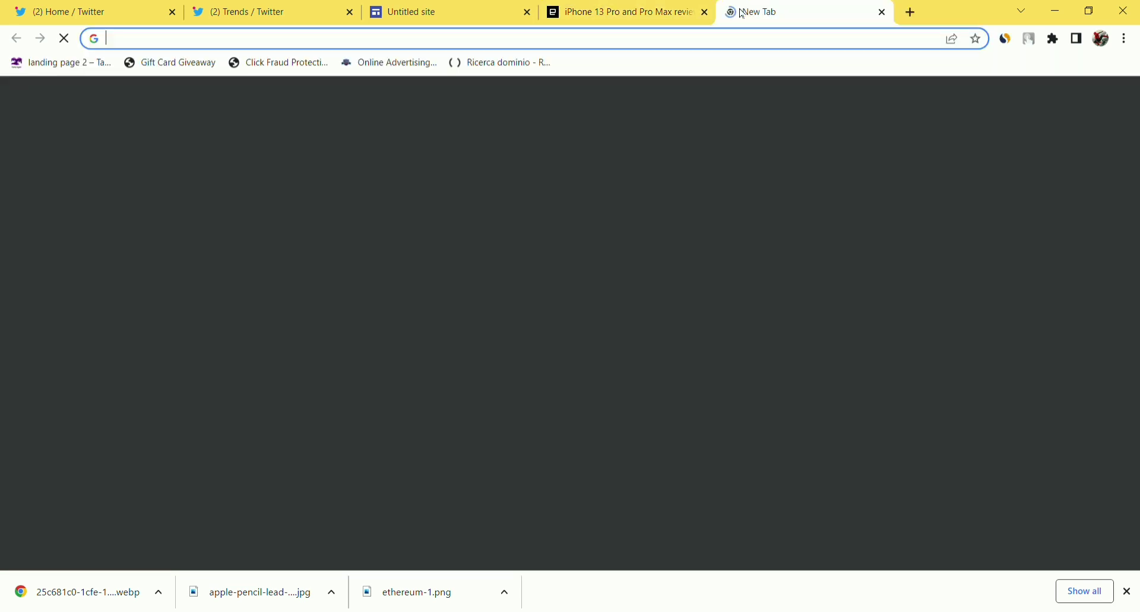
type("https://s.yimg.com/uu/api/res/1.2/dxpxr7IJQbsNE3us8eBTZQ--~B/aD0xMDEzO3c9MTgwMDthcHBpZD15dGFjaHlvbg--/https://s.yimg.com/os/creatr-uploaded-images/2021-09/25c681c0-1cfe-11ec-b1ed-aff3c2fd2c38.cf.webp")
key("Return")
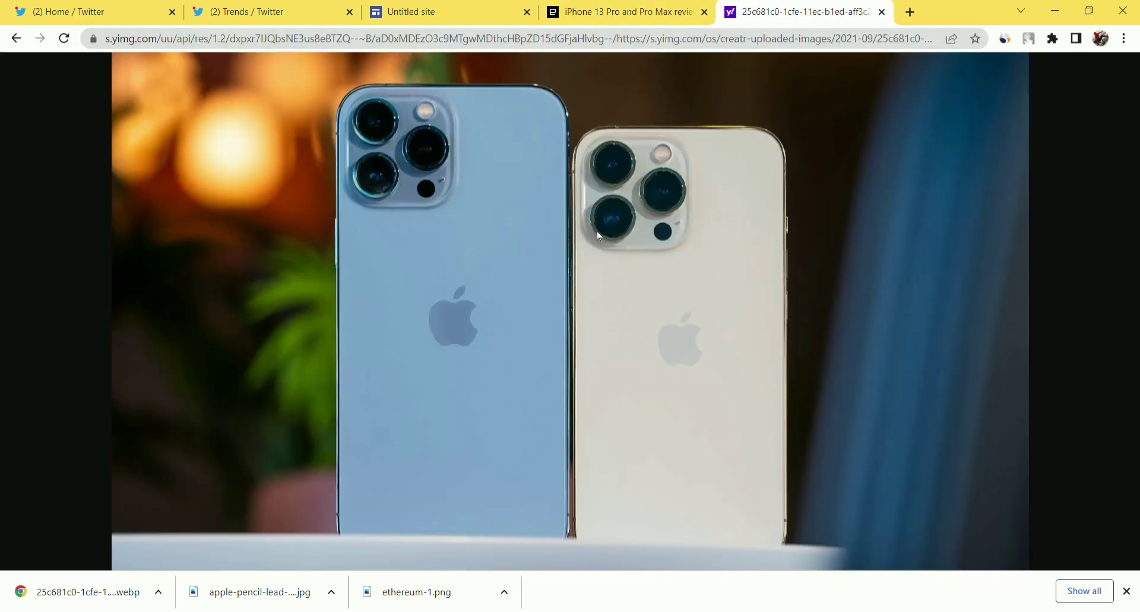
key("ctrl+s")
left_click(388, 537)
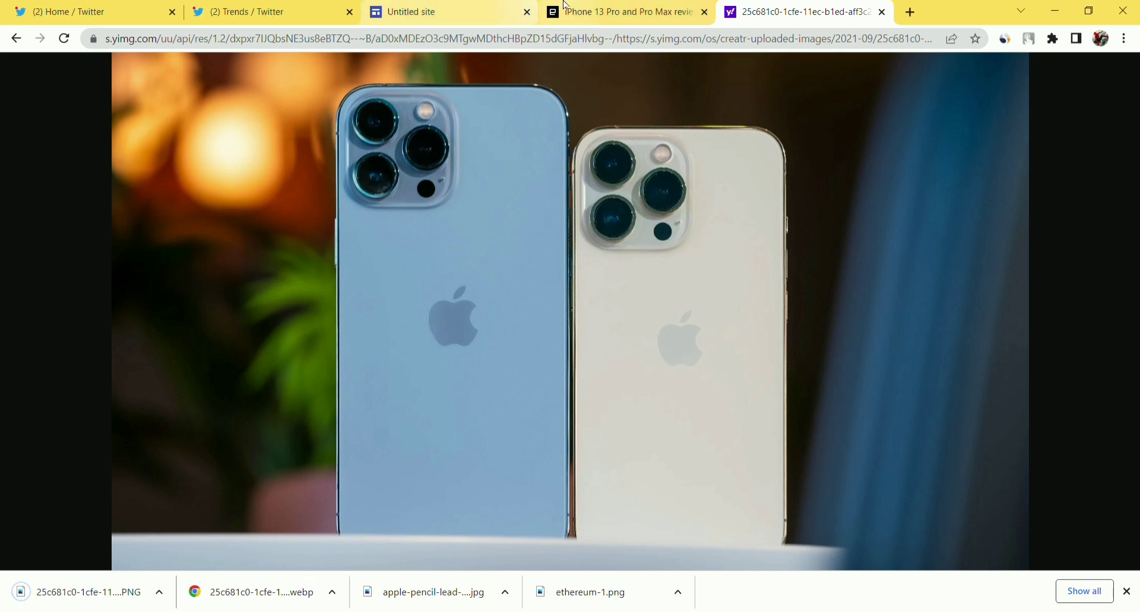
left_click(629, 11)
left_click(509, 6)
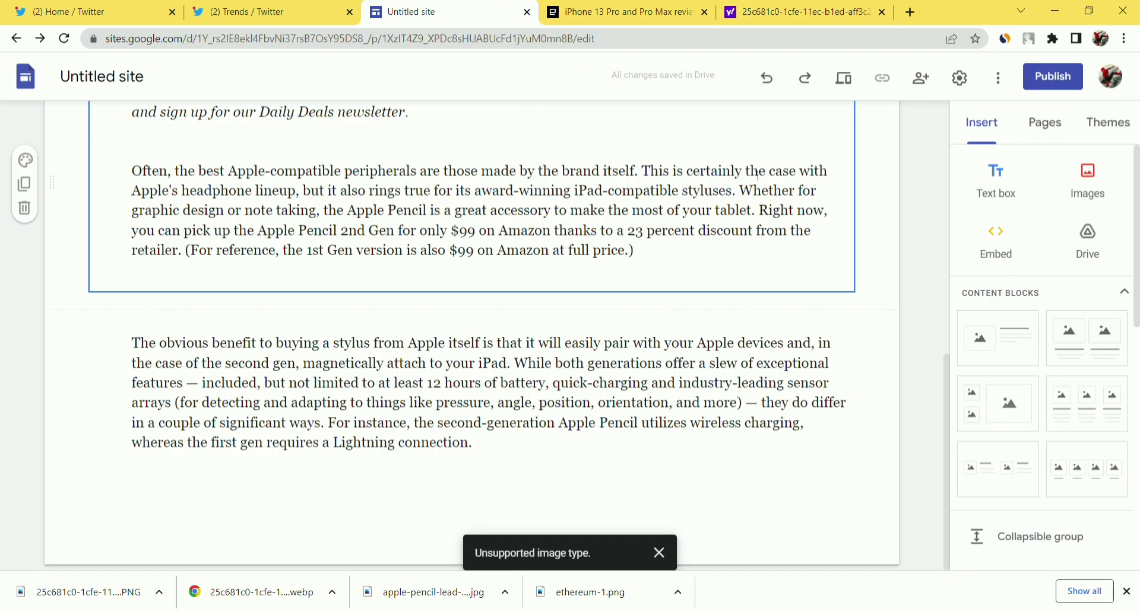
Search Google Images for 'i phone 13 pro' and insert the four-iPhones photo below the Apple Pencil paragraph.
left_click(1087, 181)
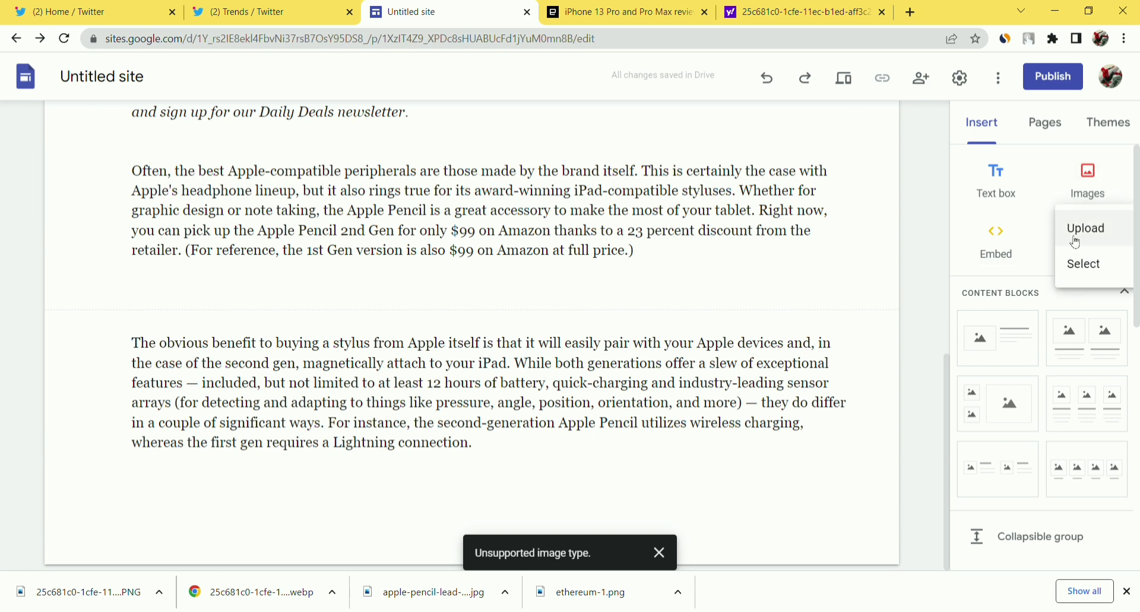
left_click(1084, 264)
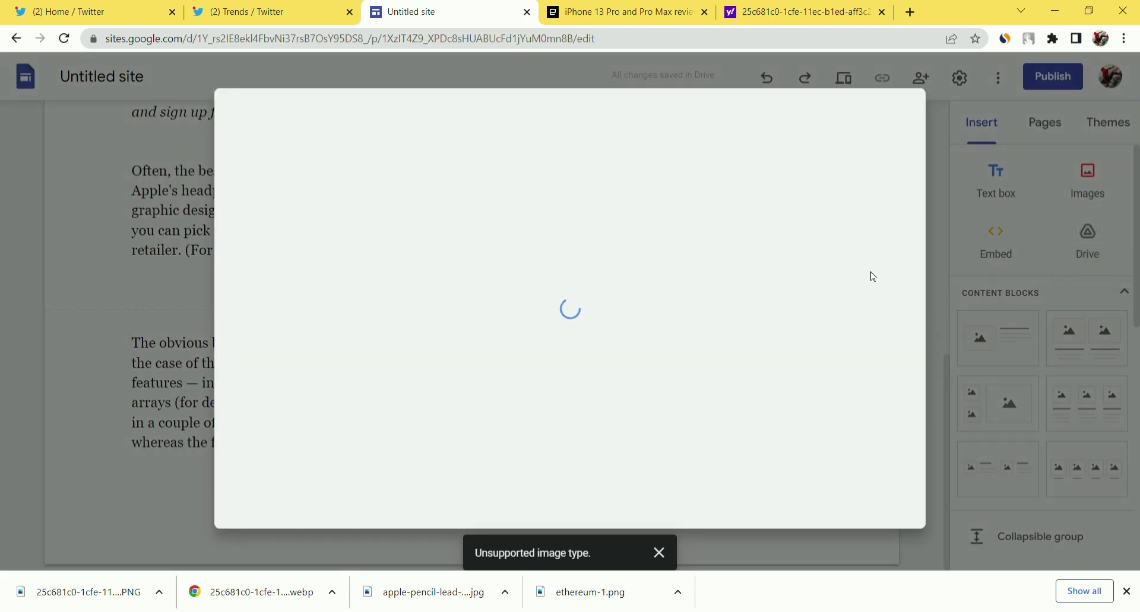
left_click(429, 172)
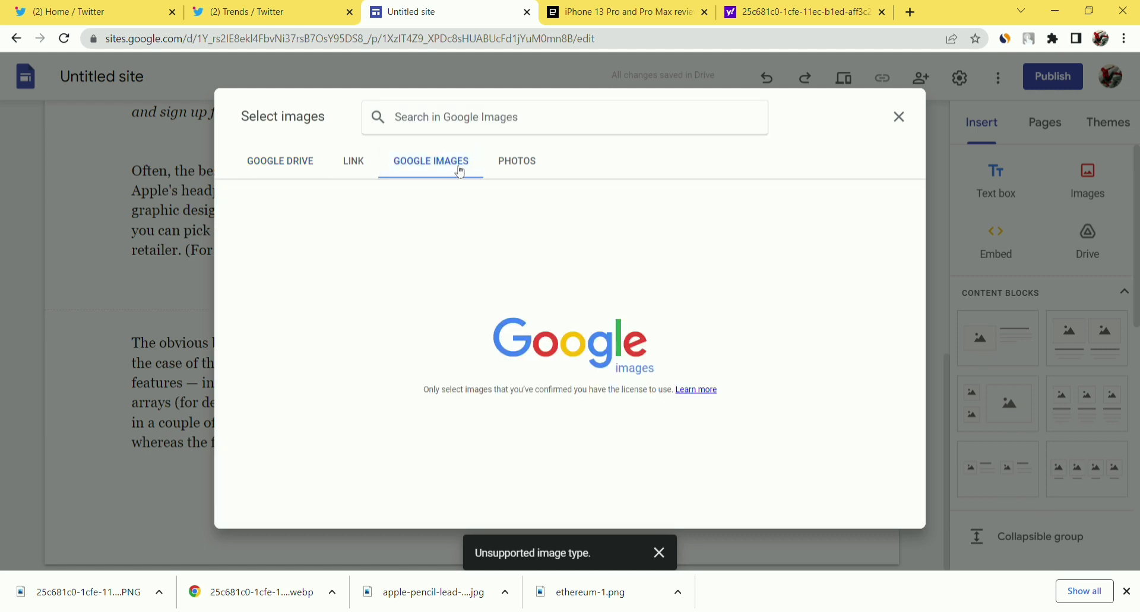
type("I PHONBE")
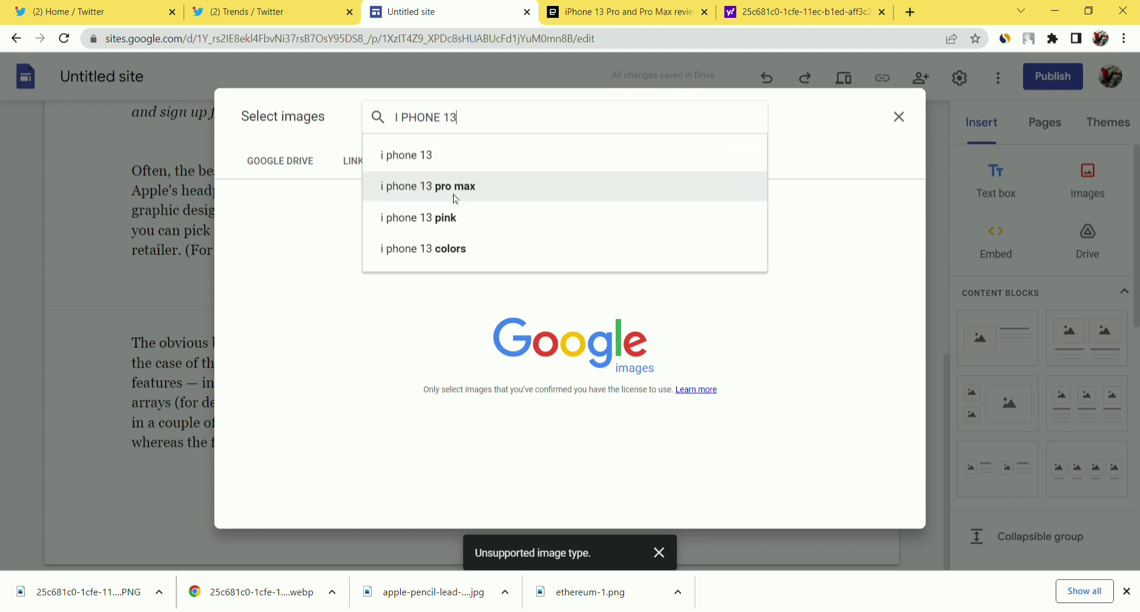
type("PRO")
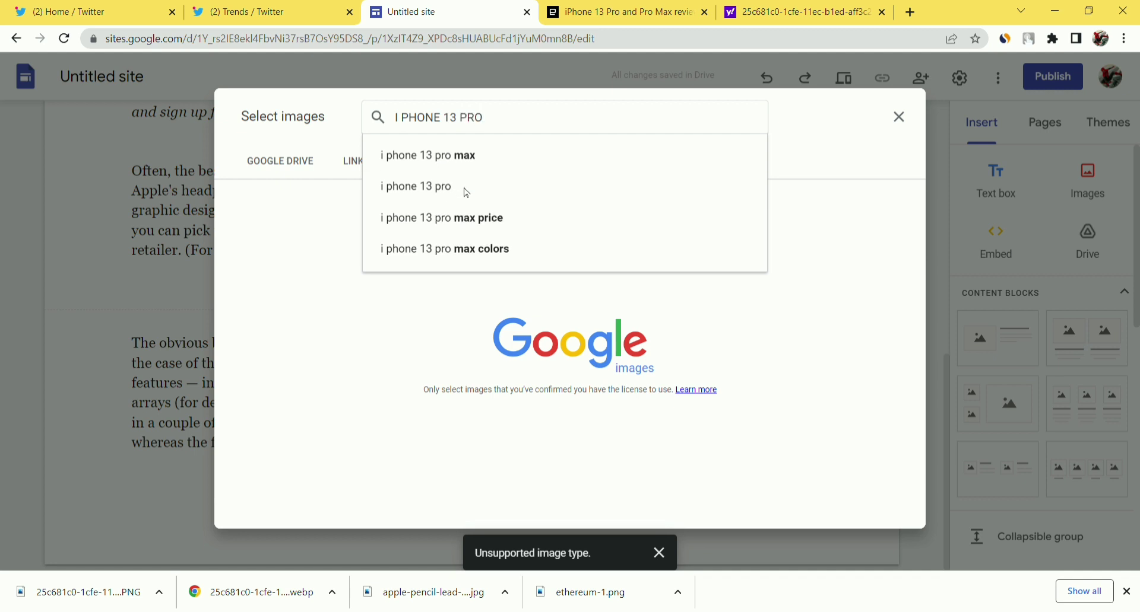
left_click(465, 193)
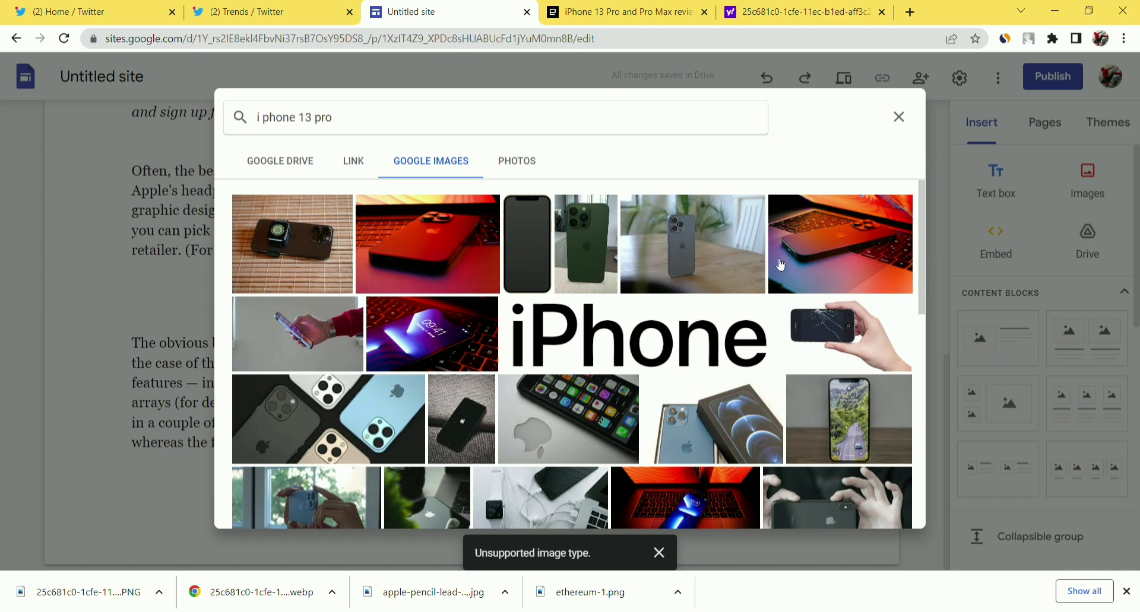
left_click(365, 413)
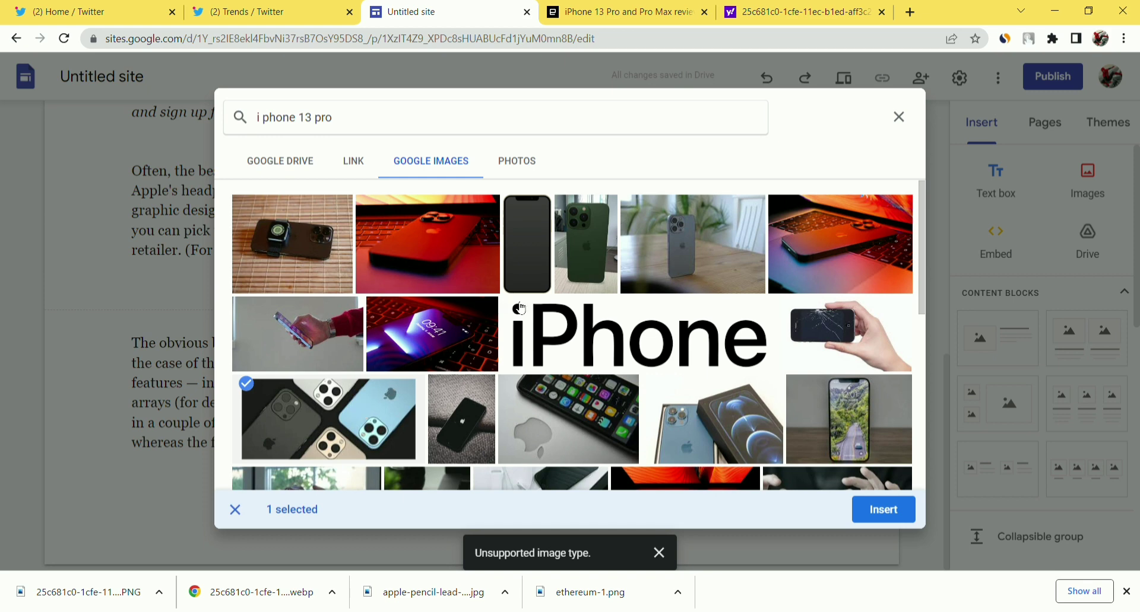
left_click(878, 513)
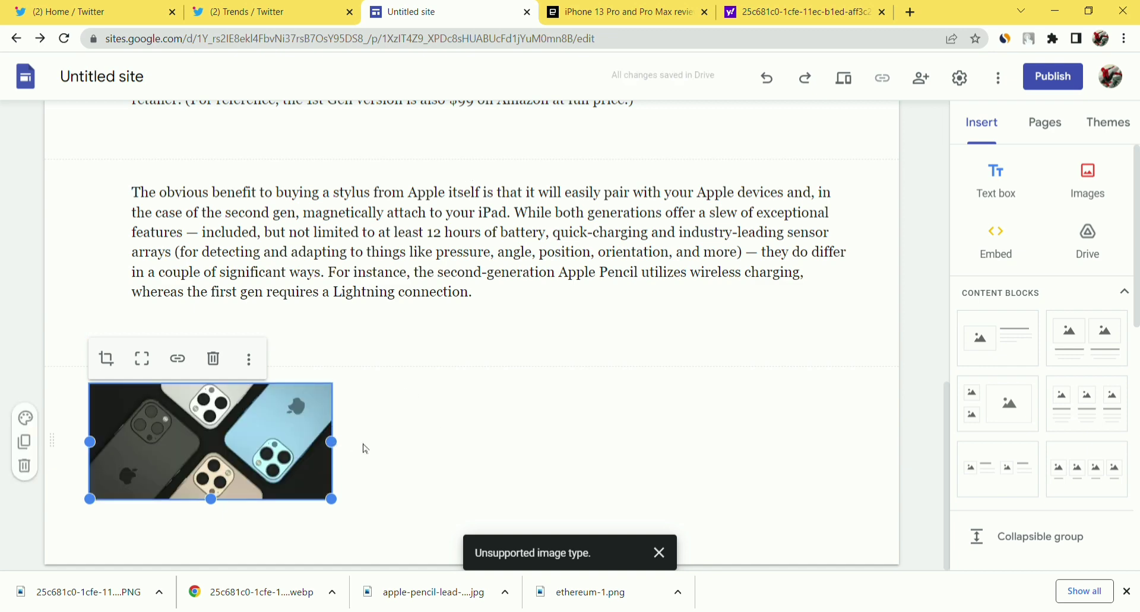
Add an image-and-text content block below the iPhone photo and delete the standalone photo section.
left_click(385, 422)
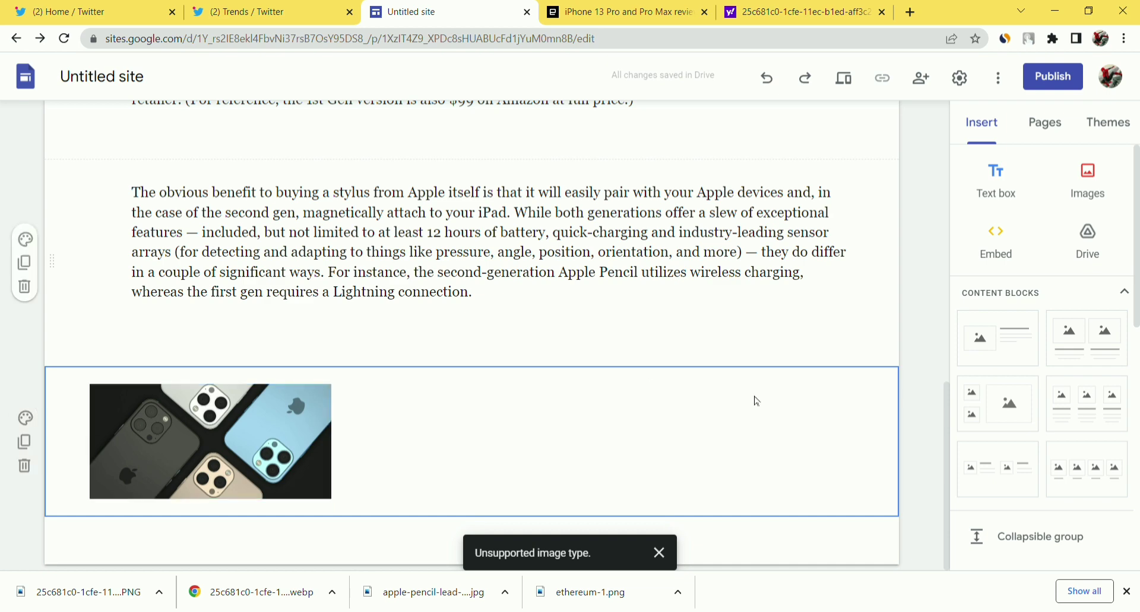
left_click(1000, 336)
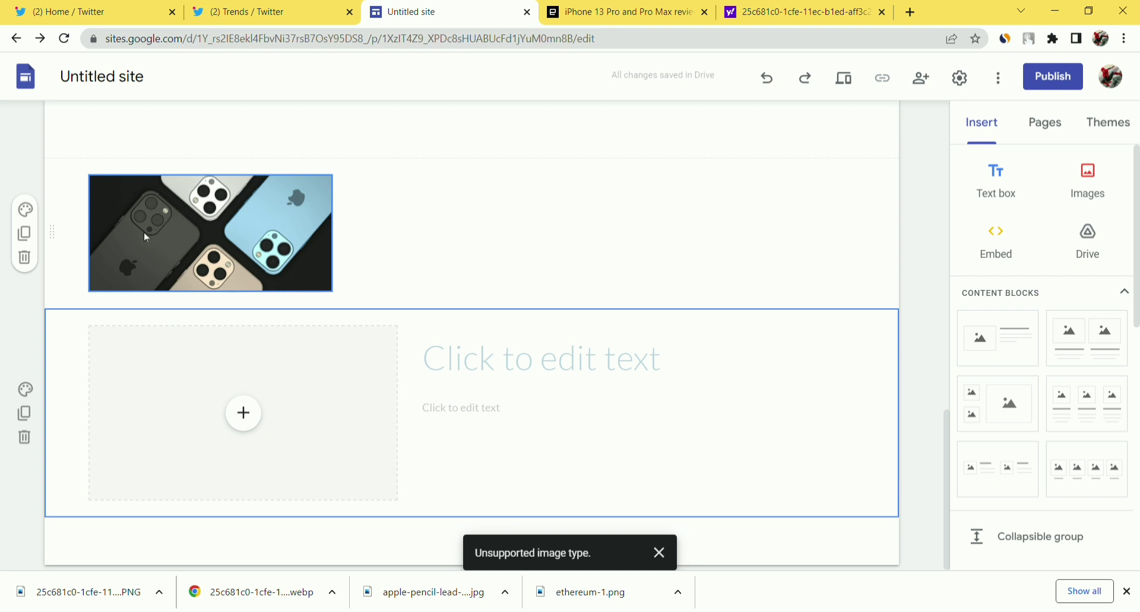
left_click(25, 262)
Fill the block's image placeholder with the four-iPhones photo from a Google Images search for 'I PHONE 13'.
left_click(239, 414)
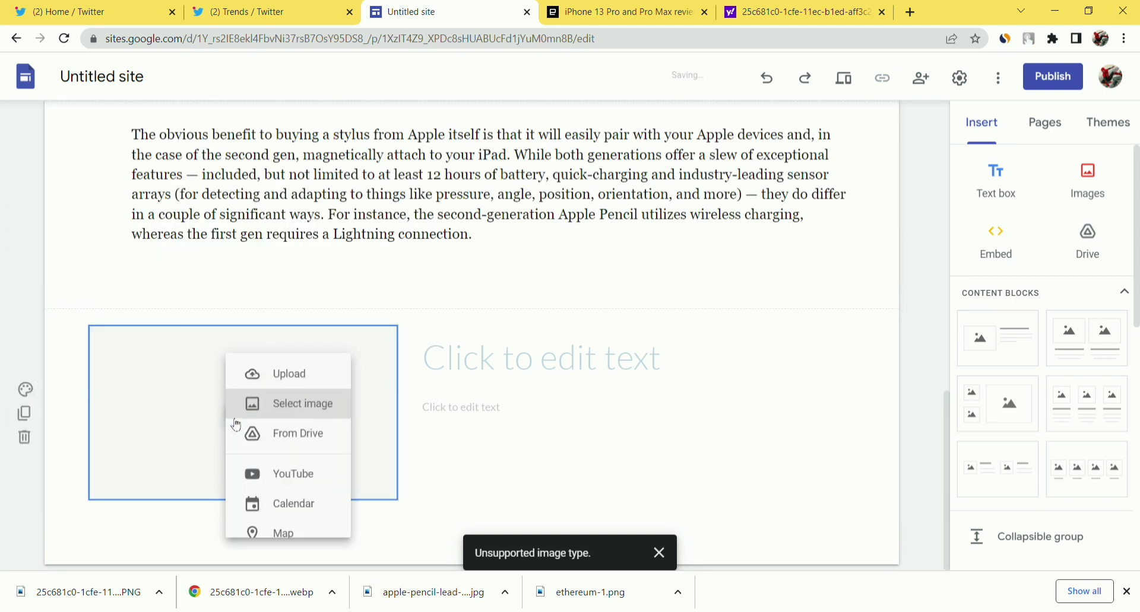
left_click(314, 404)
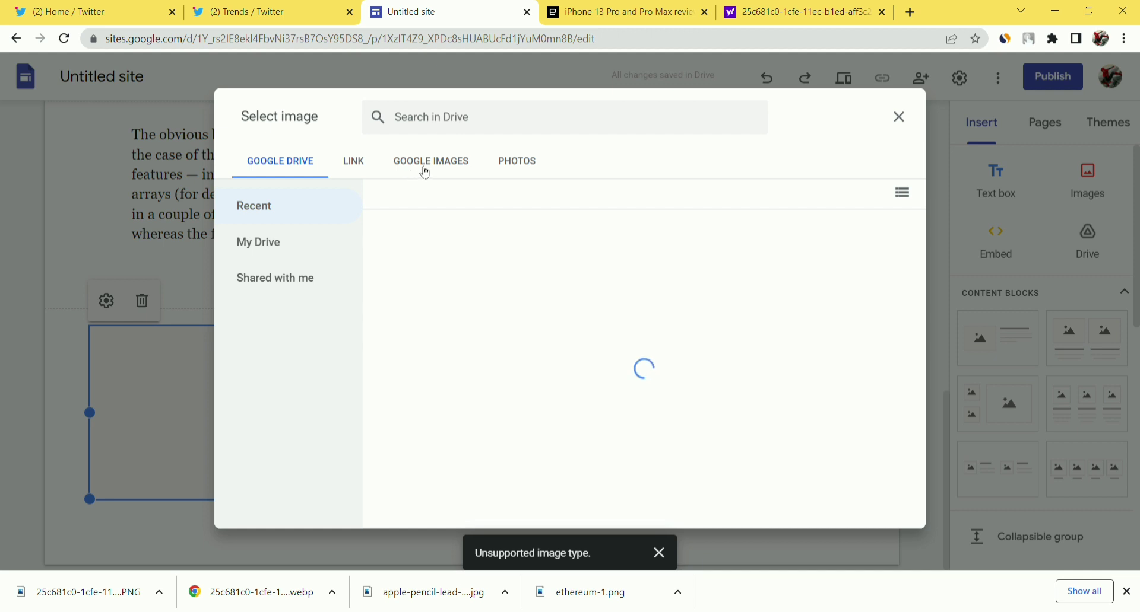
left_click(426, 169)
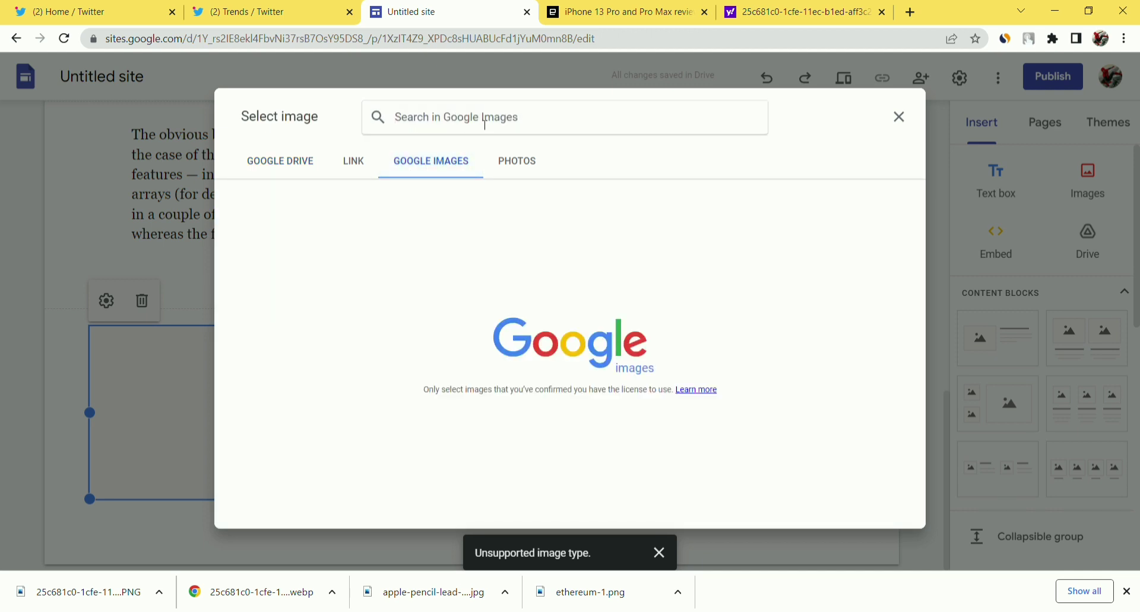
type("I P")
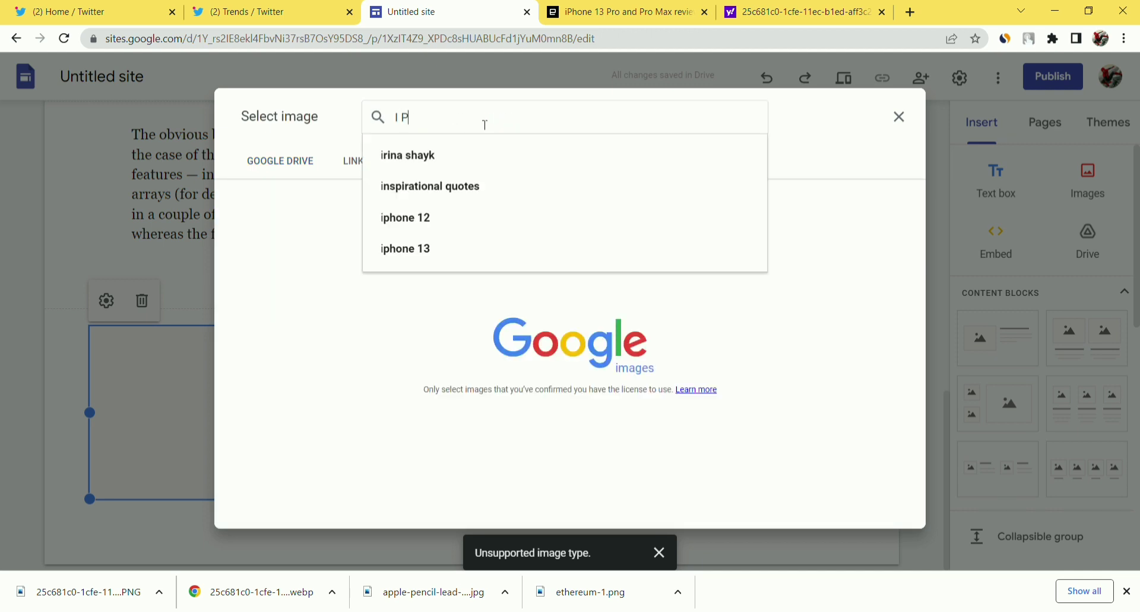
type("HONE ")
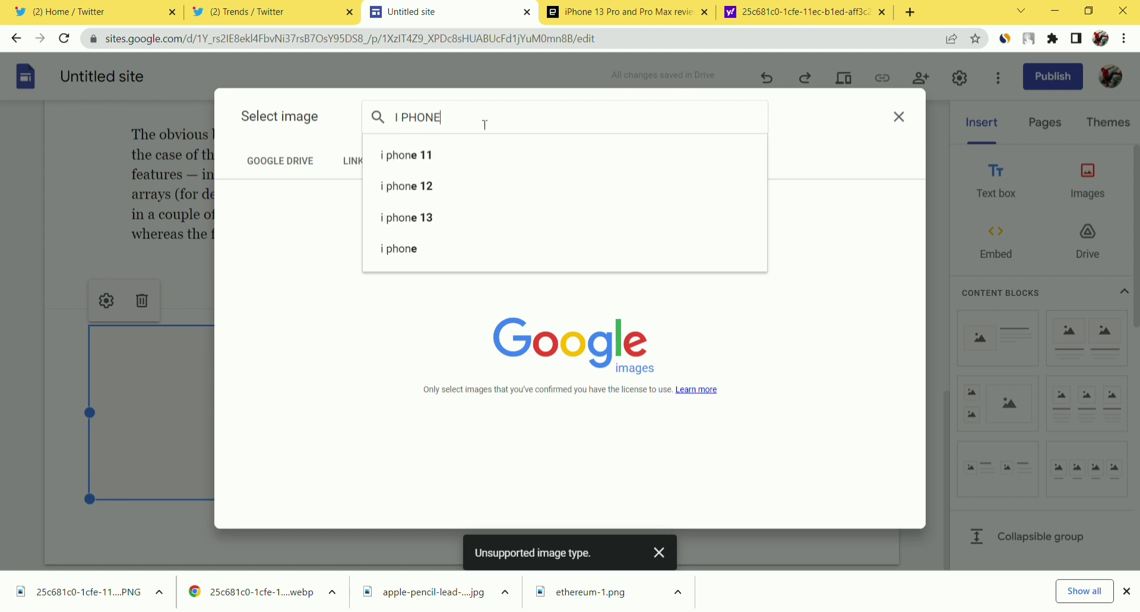
type("13")
key("Return")
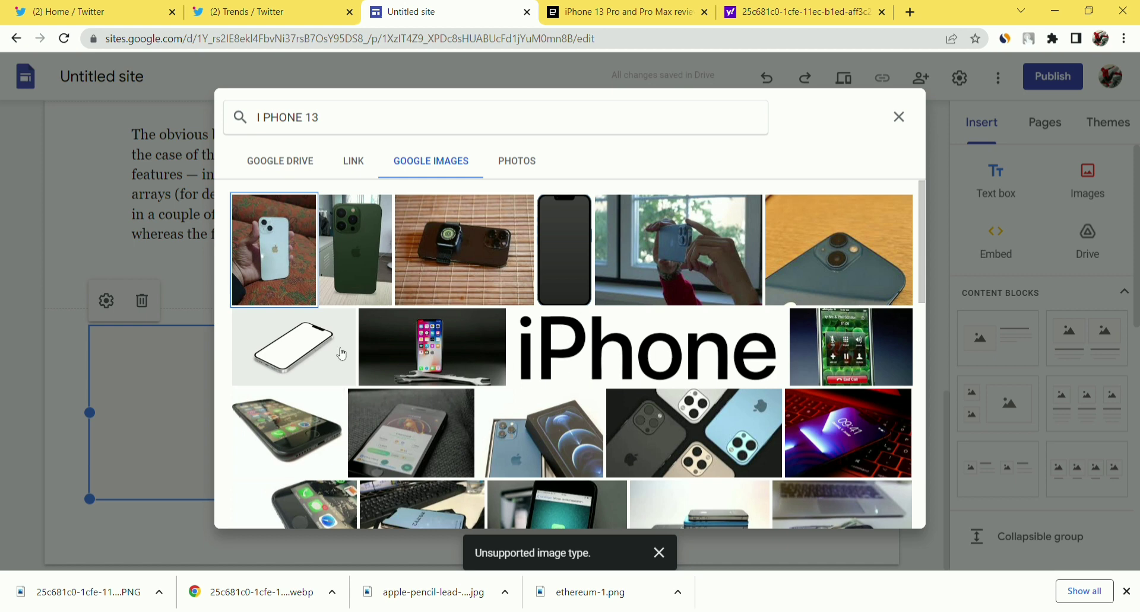
scroll(469, 350, "down", 2)
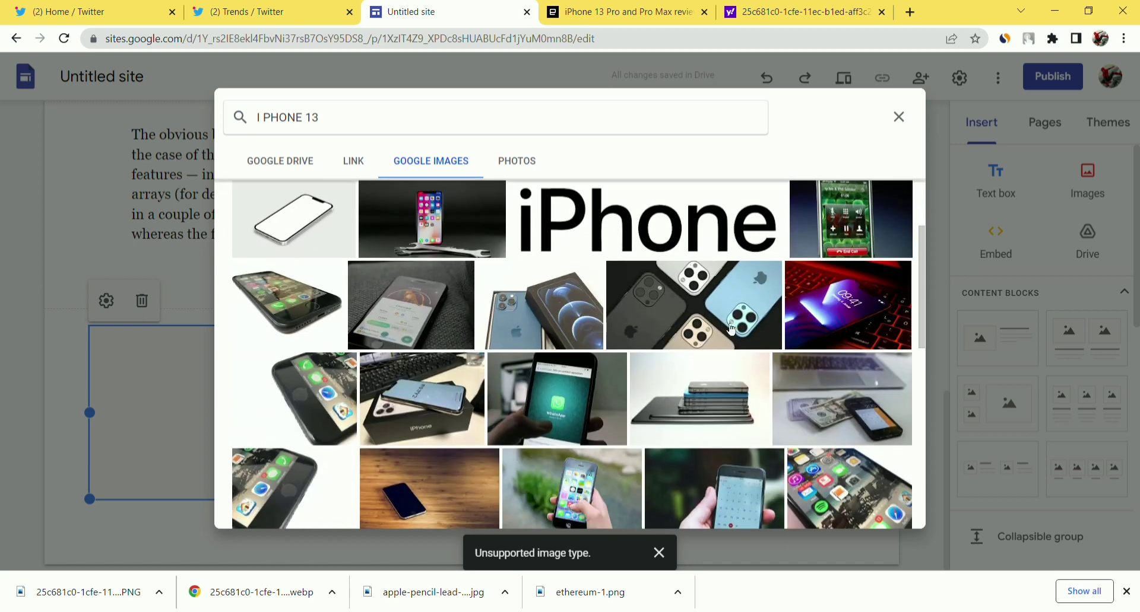
left_click(734, 324)
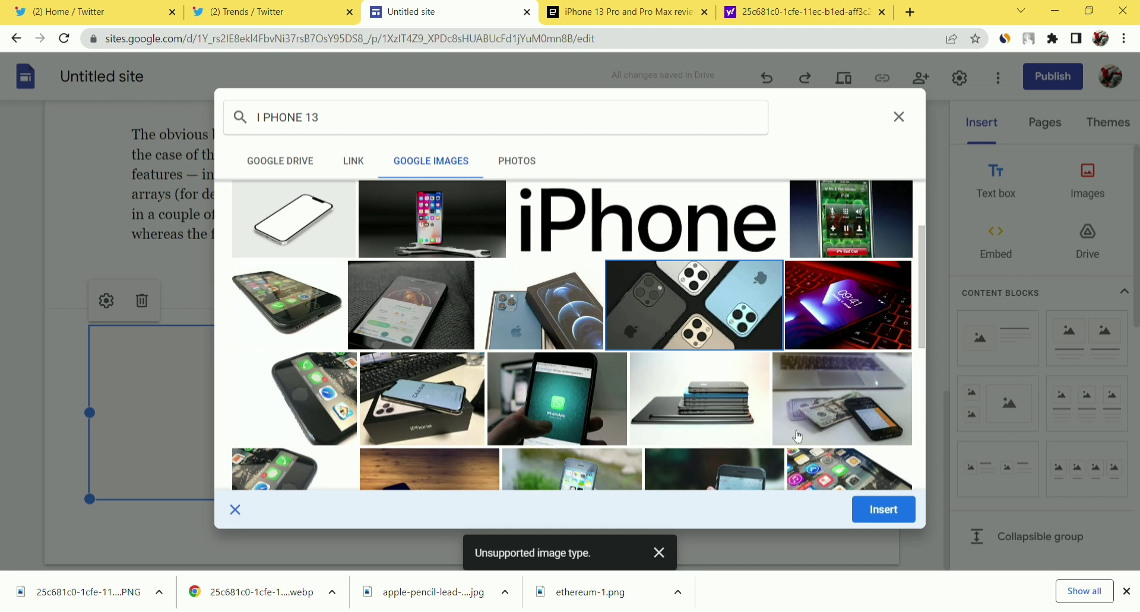
left_click(884, 510)
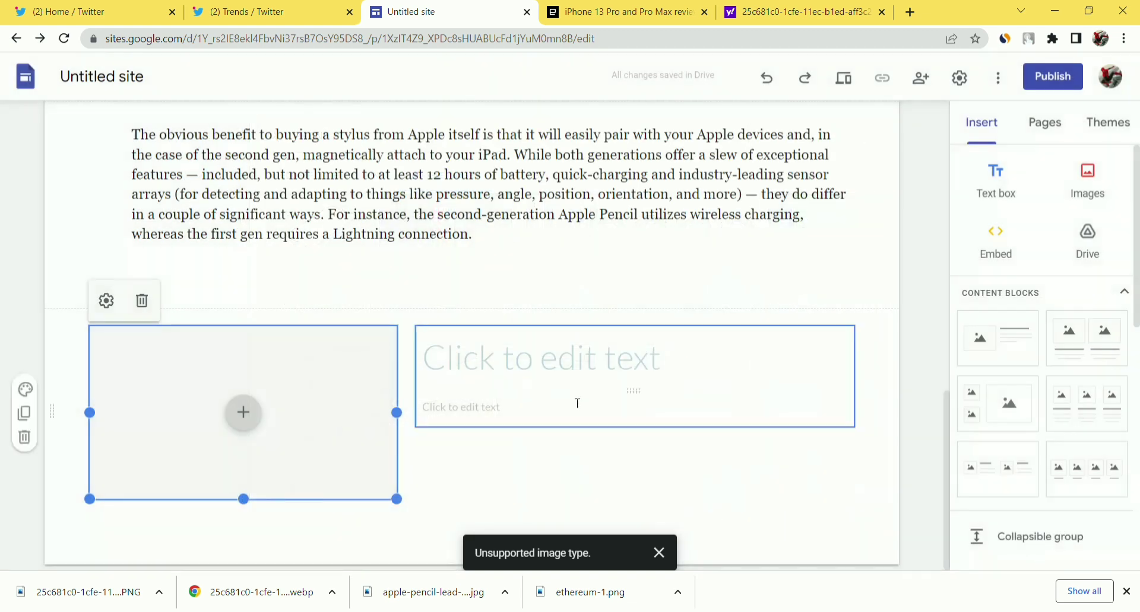
Title the block 'GET A CHANCE FOR WIN I PHONE 13 PRO', then switch to the Twitter Trends tab.
left_click(544, 354)
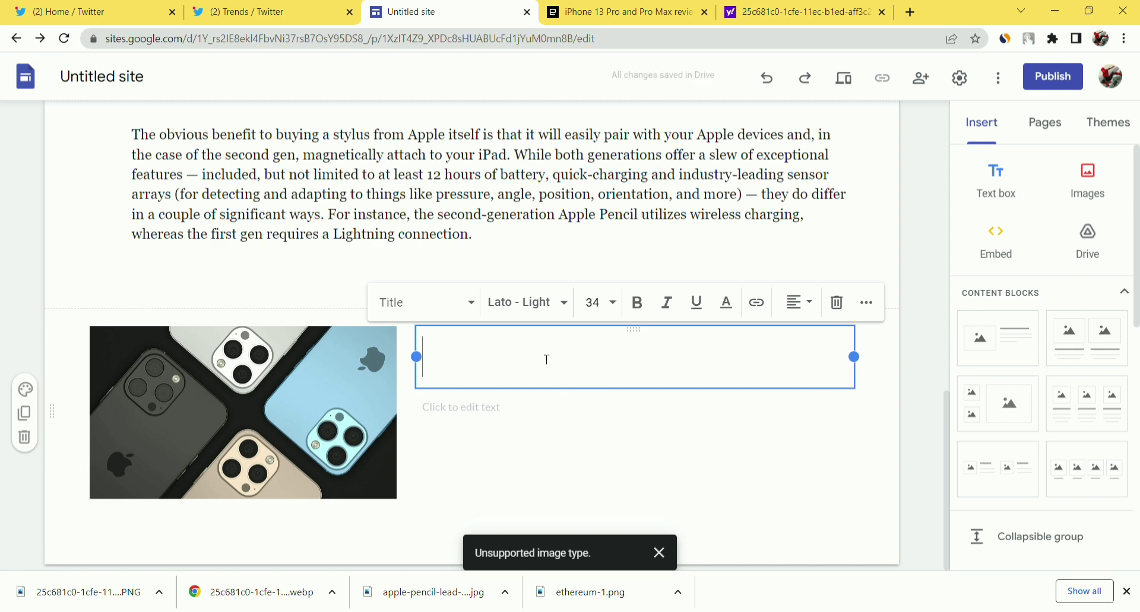
type("GET A CHA")
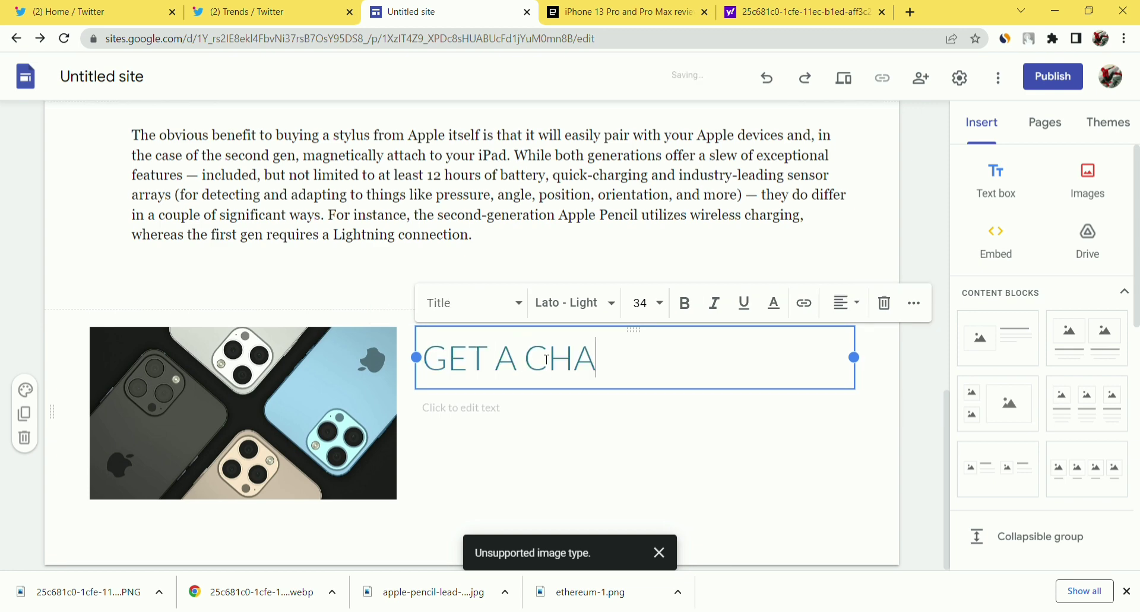
type("NCE ")
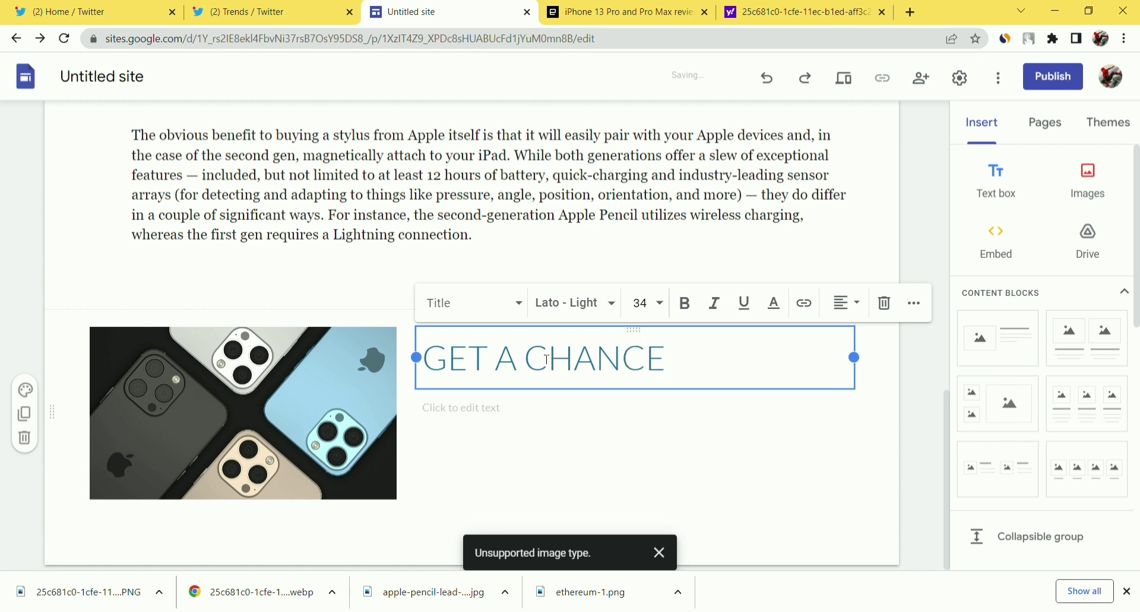
type("FOR WIN ")
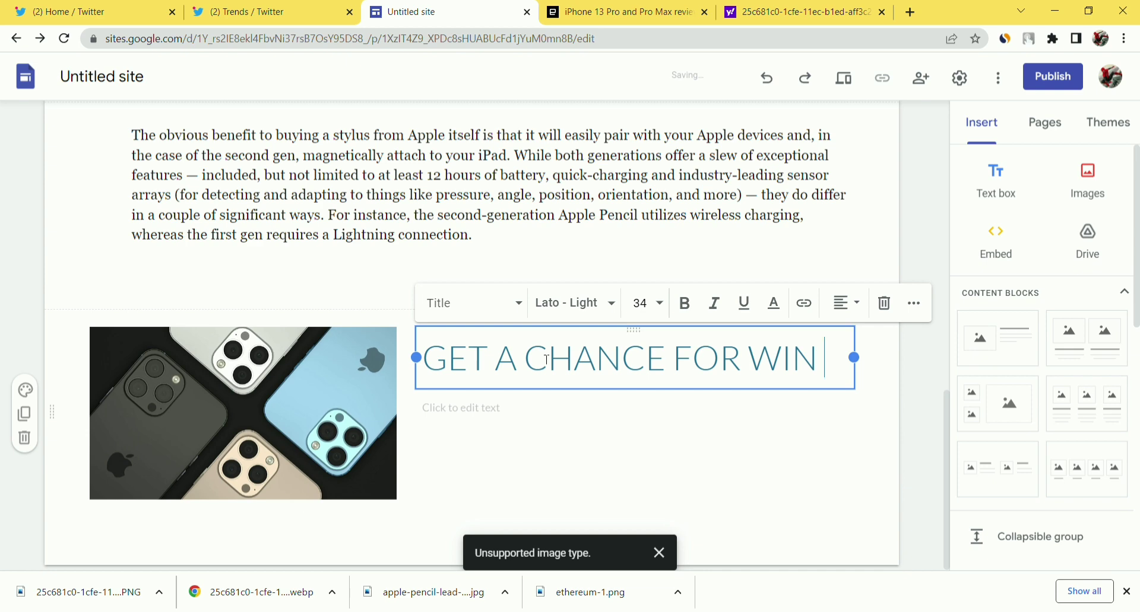
type("I PH")
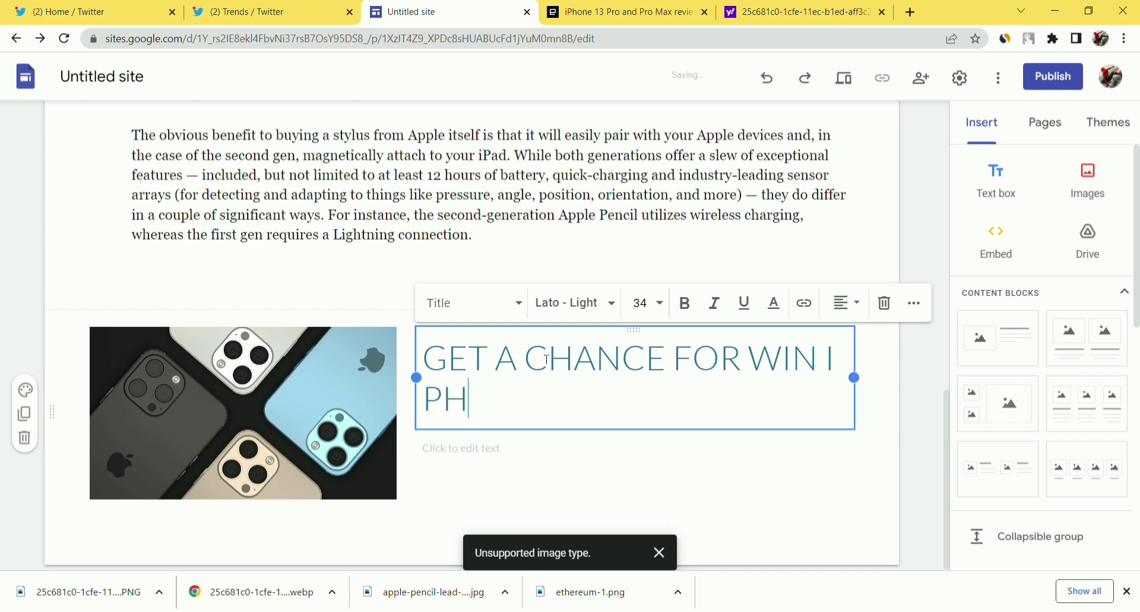
type("ONE 13 PRO")
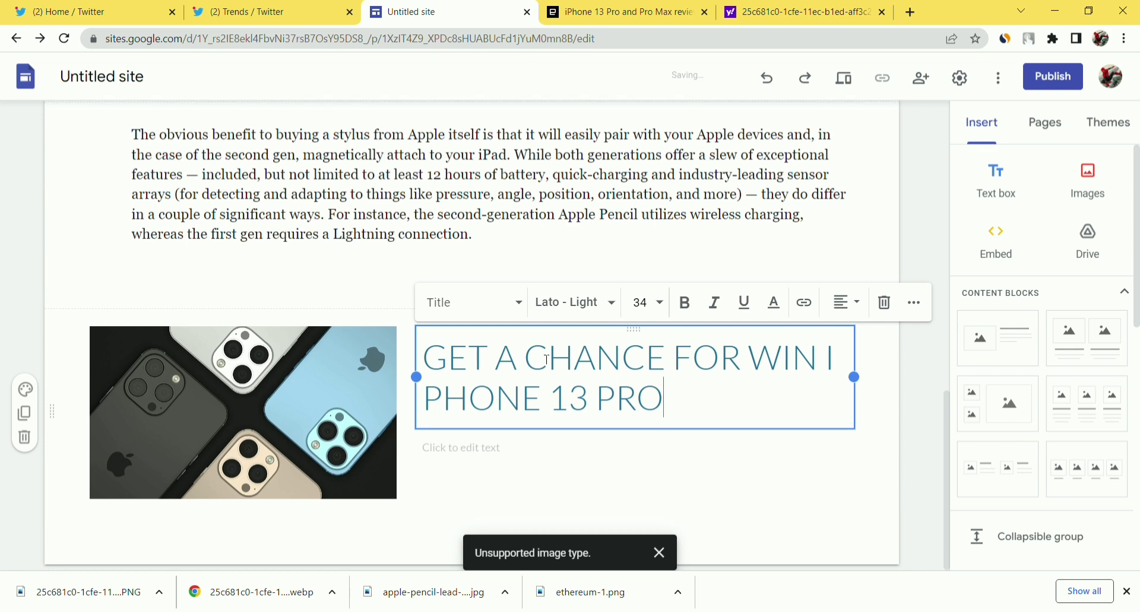
left_click(530, 456)
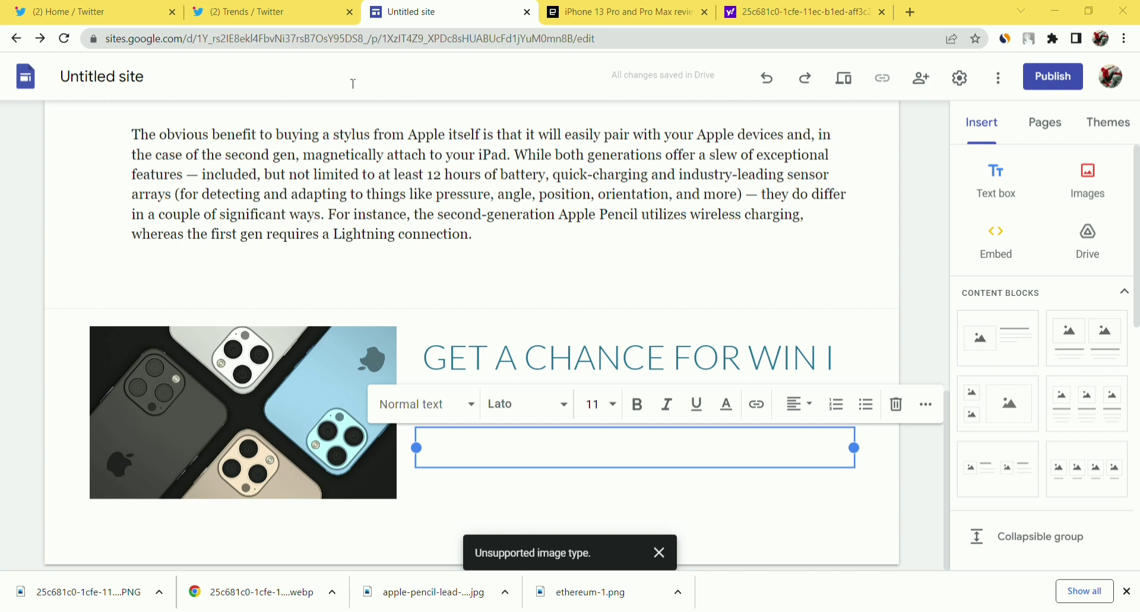
left_click(243, 11)
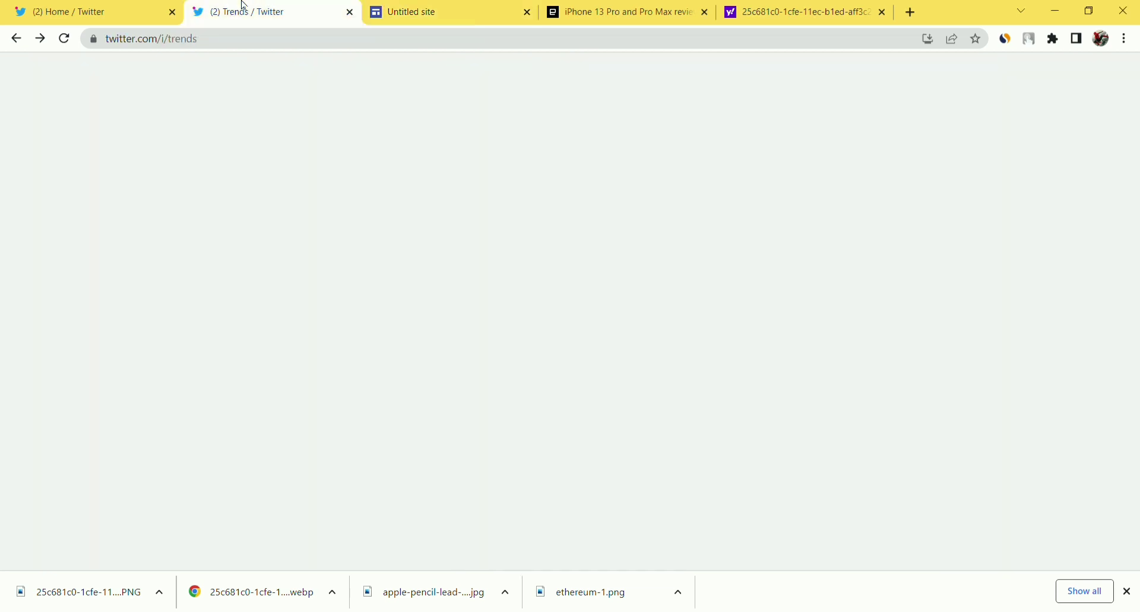
Turn the pasted ridefiles.net URL into a cutt.ly short link, copy it, and return to the Google Sites editor.
left_click(914, 15)
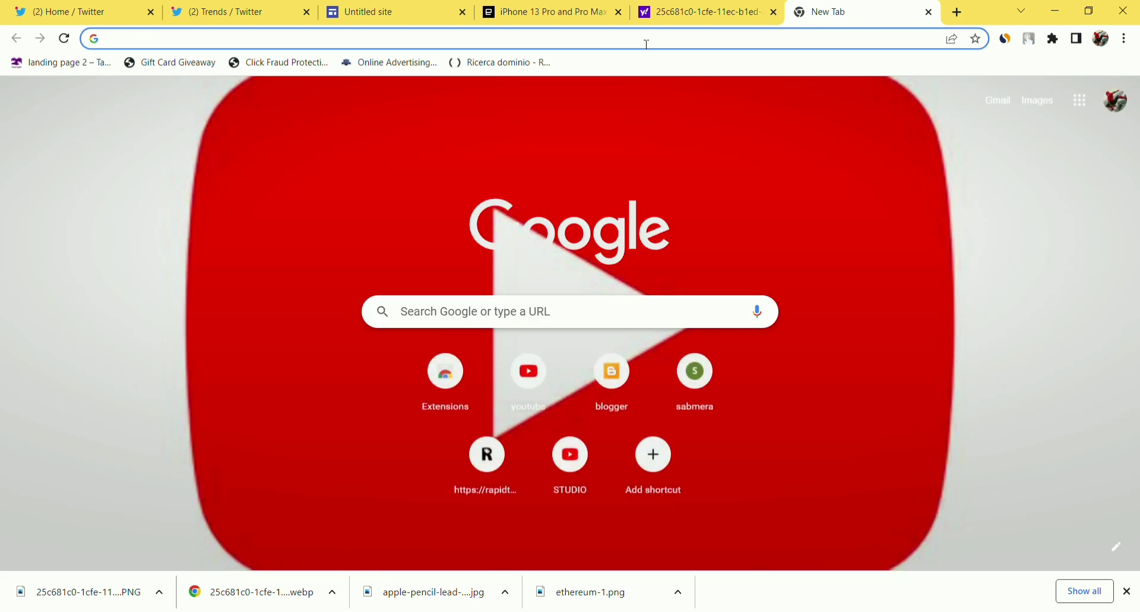
type("c")
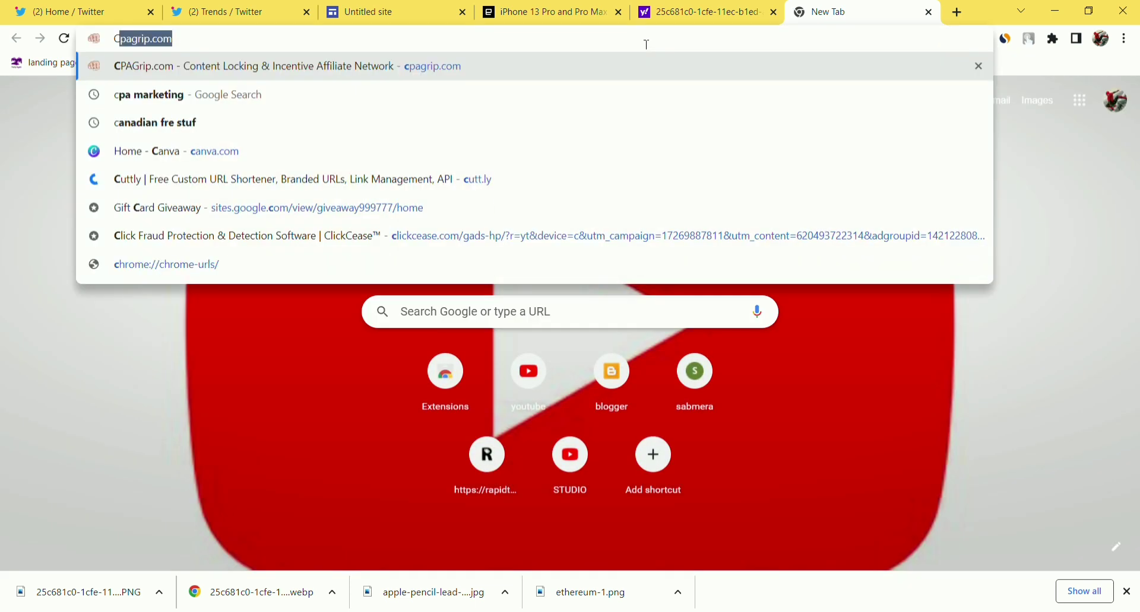
type("utt")
key("Return")
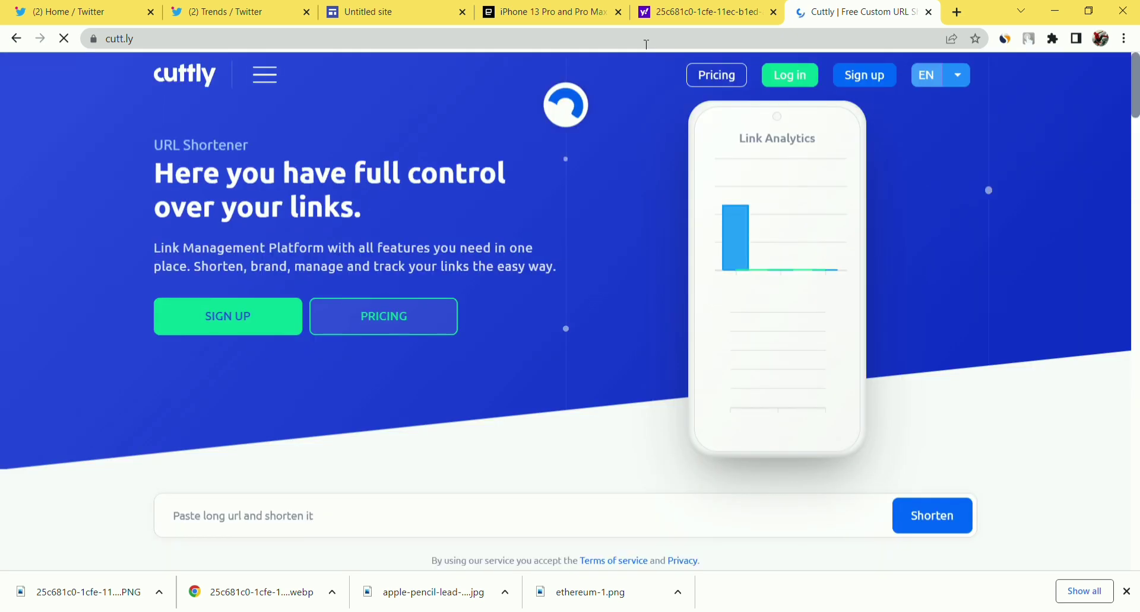
scroll(494, 328, "down", 1)
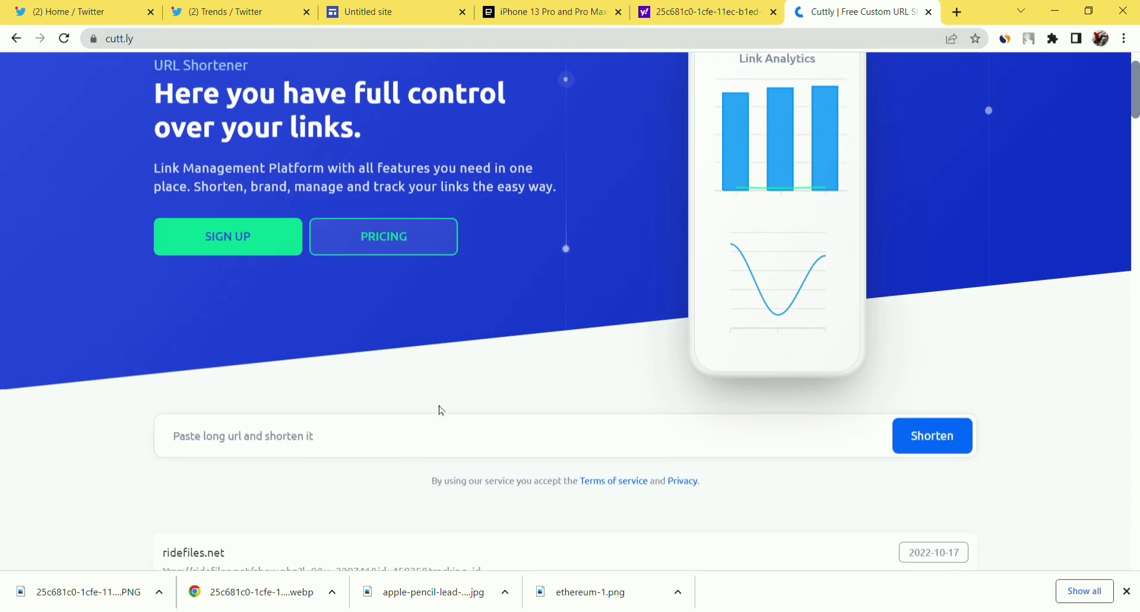
left_click(449, 442)
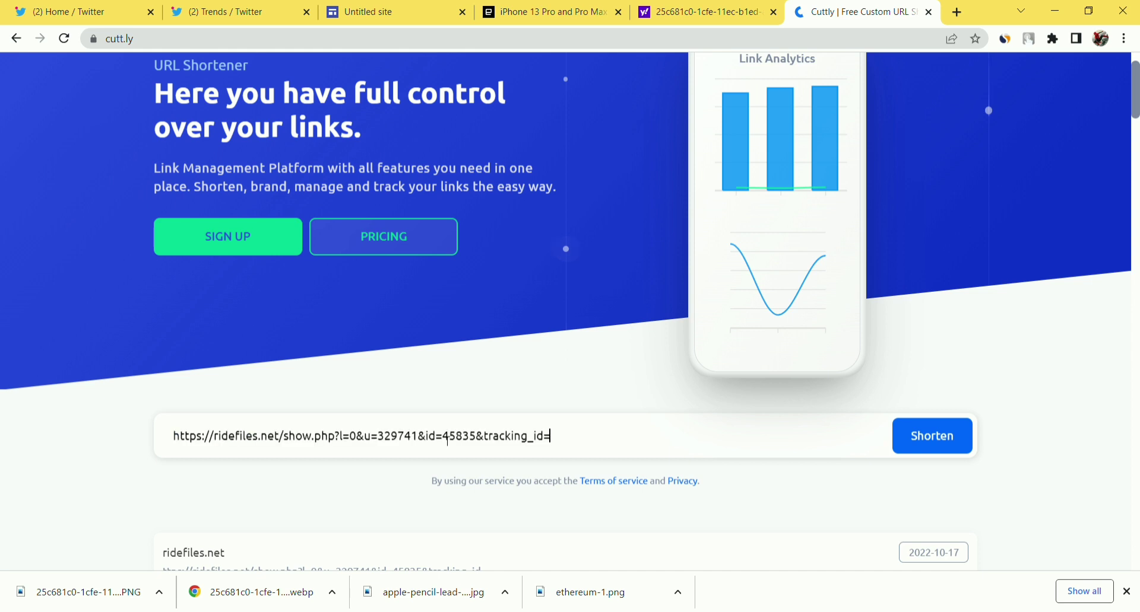
left_click(911, 445)
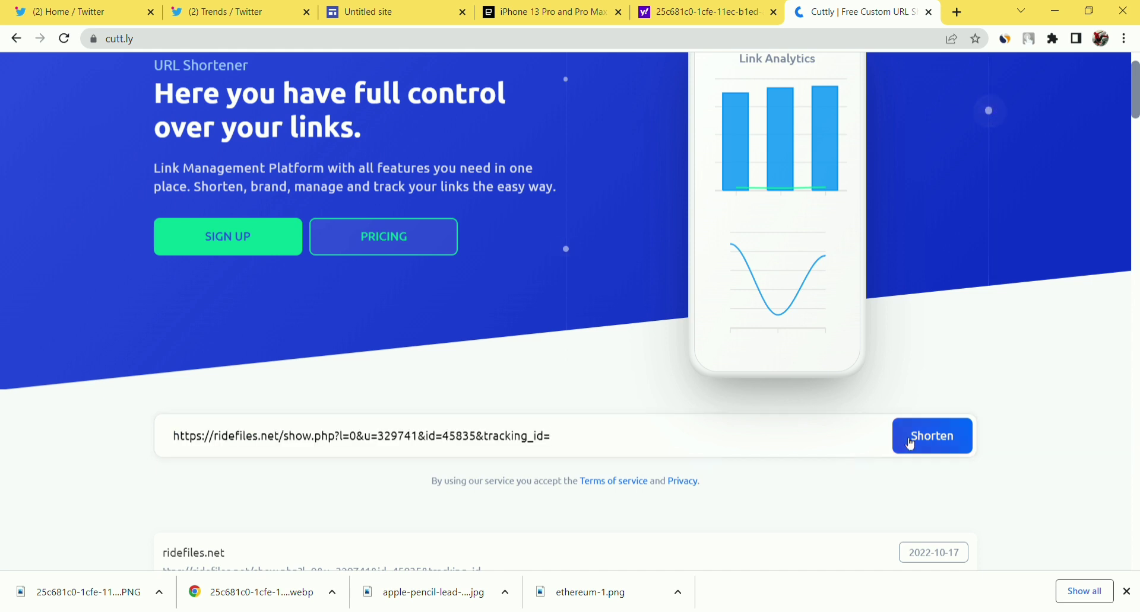
left_click(939, 442)
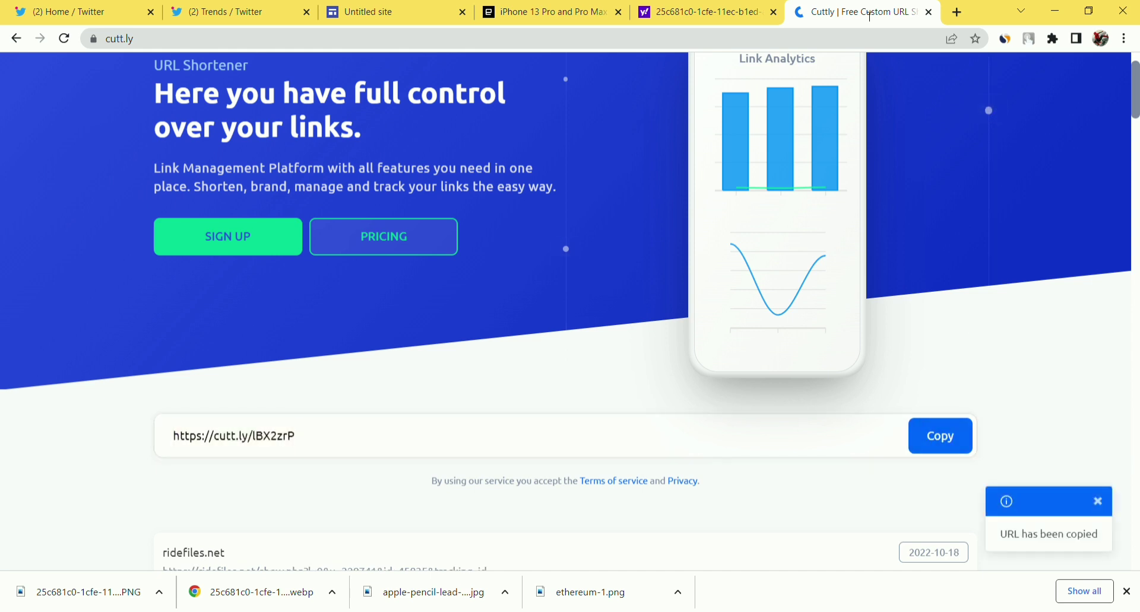
left_click(929, 12)
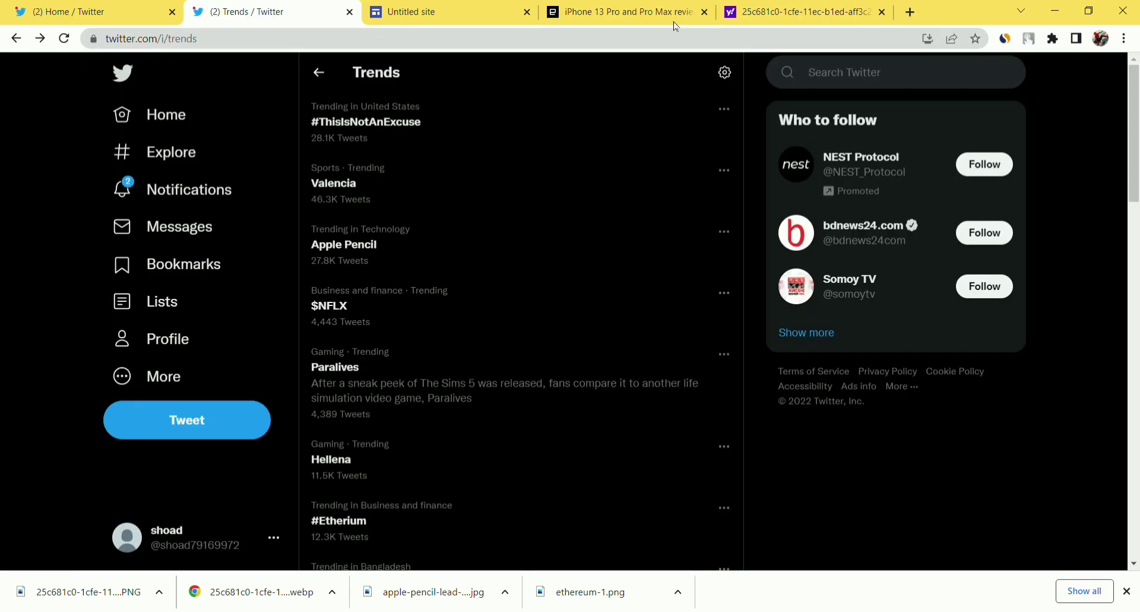
left_click(449, 18)
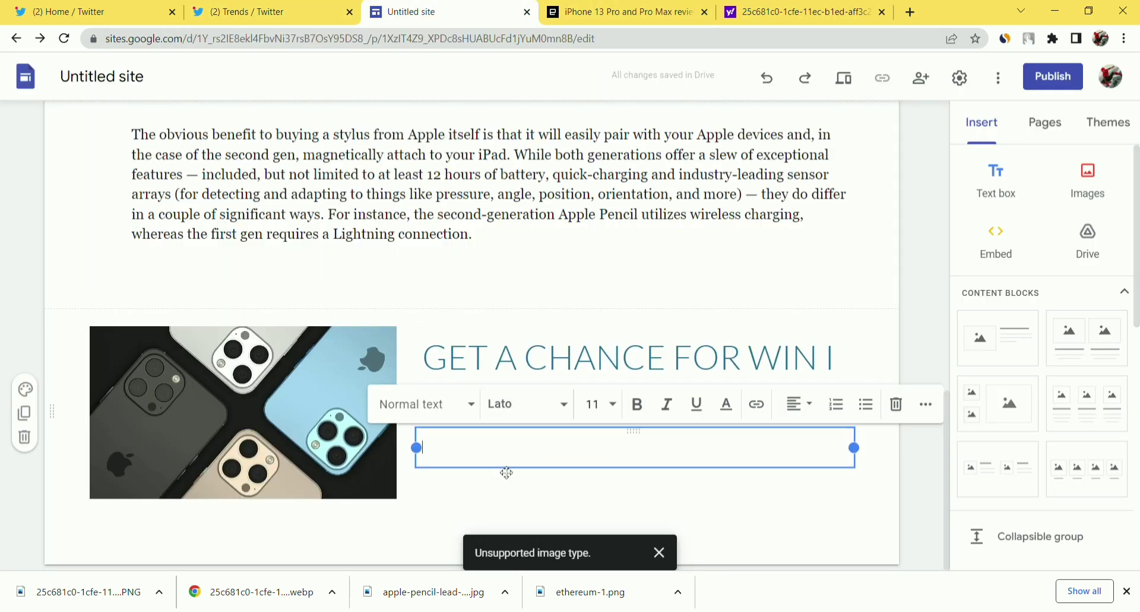
Write the line 'CLICK HERE FOR GET A CHANCE {UK}' under the giveaway title and select it.
type("CLICK")
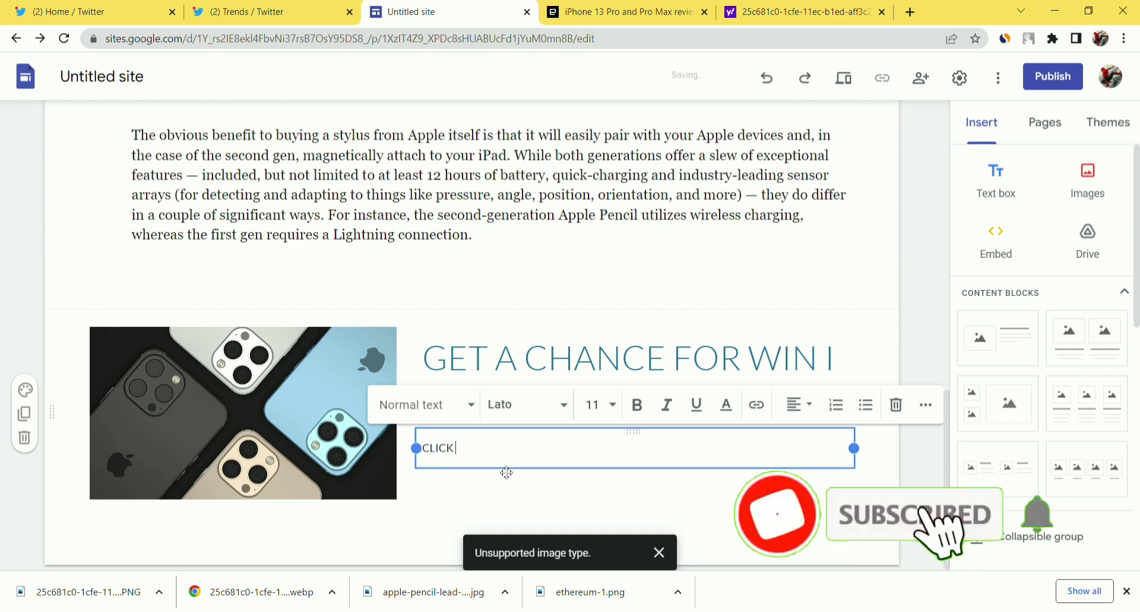
type(" HERE")
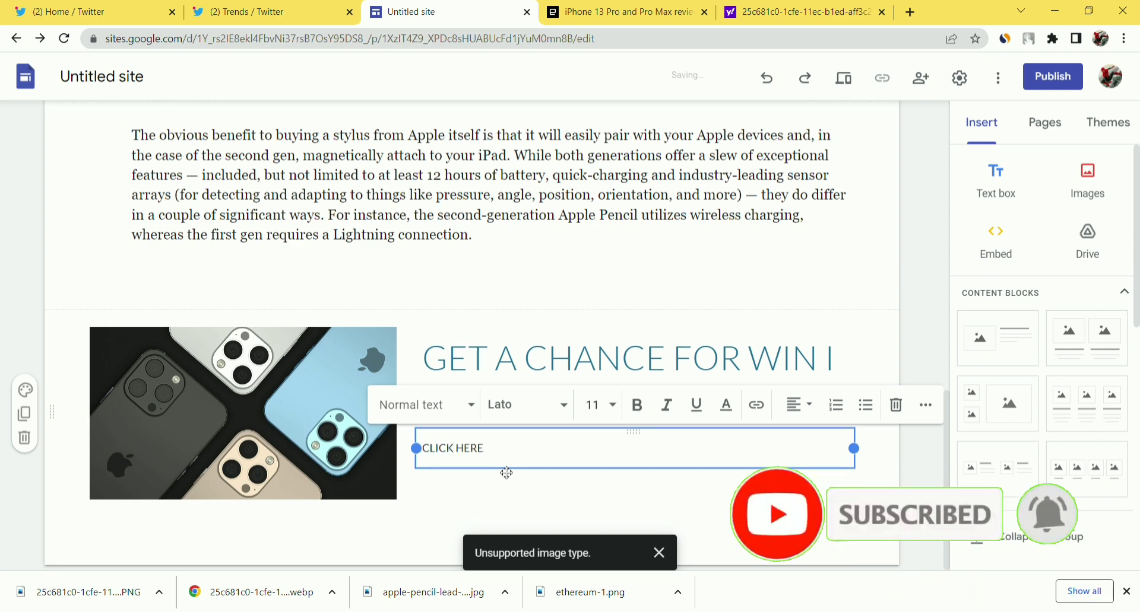
type(" FOR GET A CHANCE (UK")
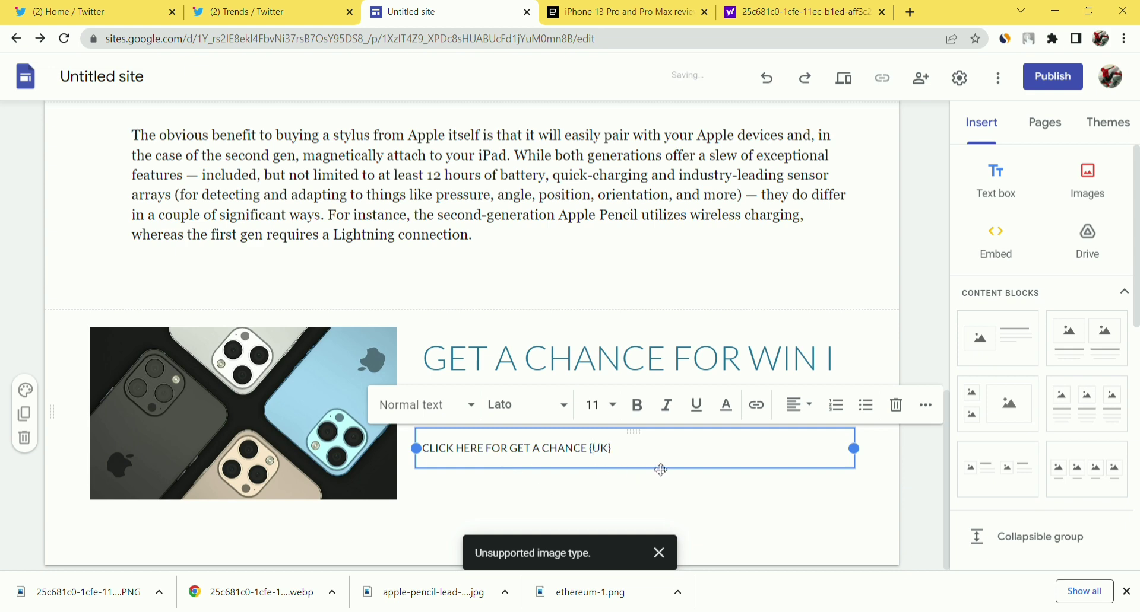
double_click(600, 458)
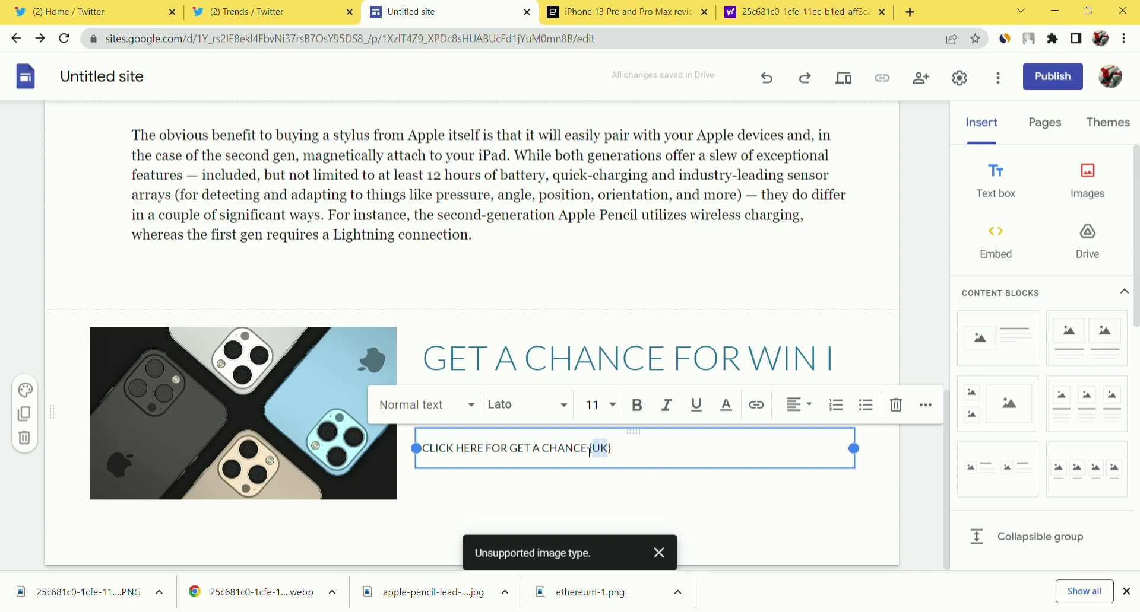
left_click(641, 449)
left_click_drag(615, 452, 430, 454)
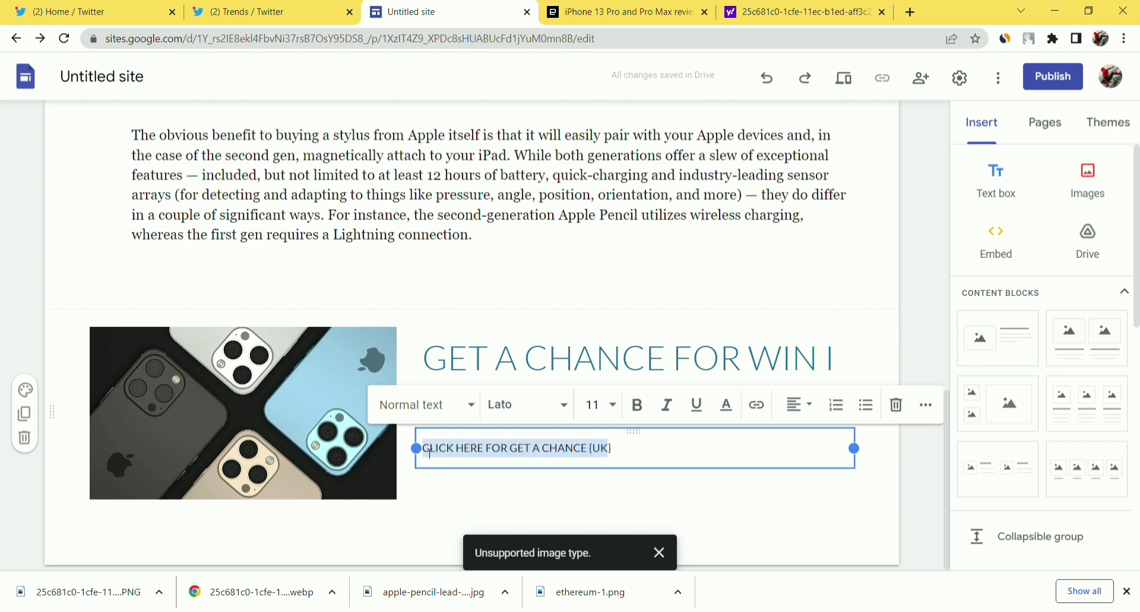
left_click(620, 457)
key("ctrl+a")
Link the call-to-action line to the copied cutt.ly short link.
left_click(758, 406)
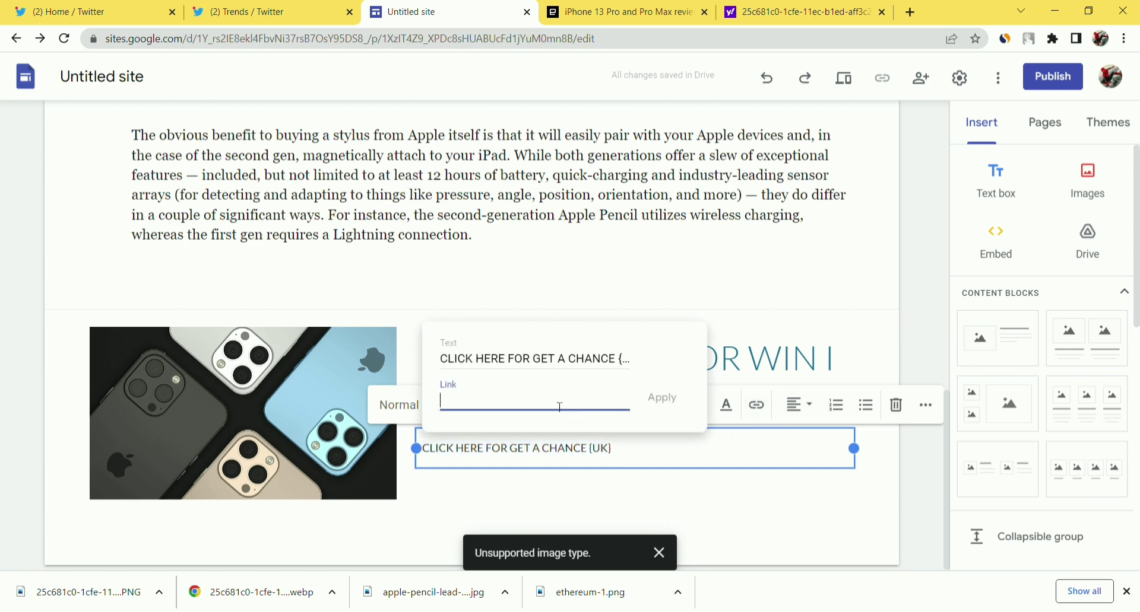
key("ctrl+v")
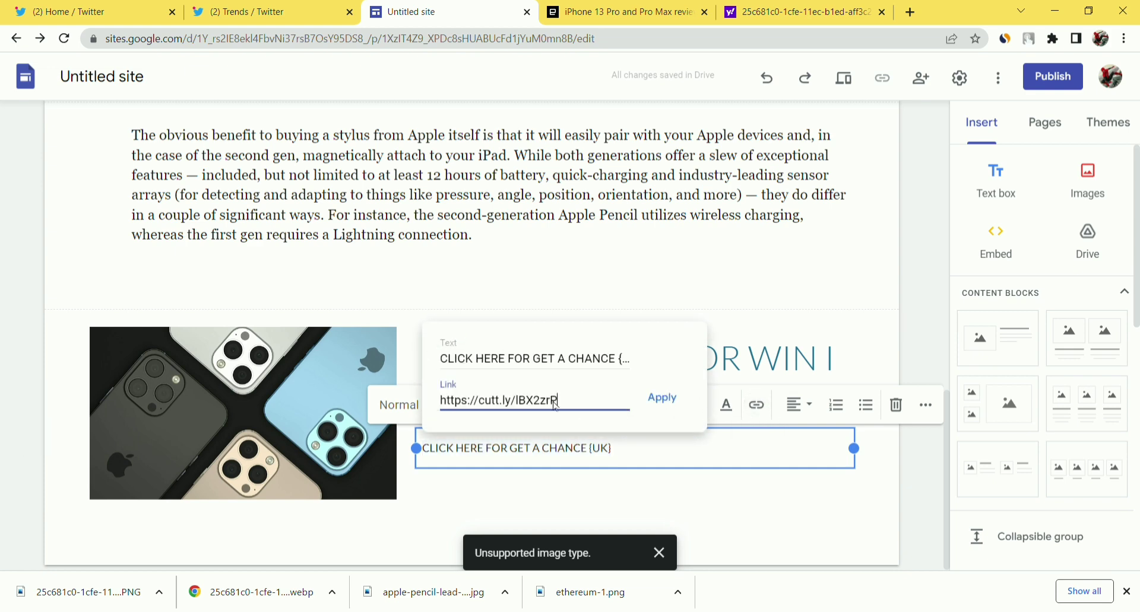
left_click(663, 399)
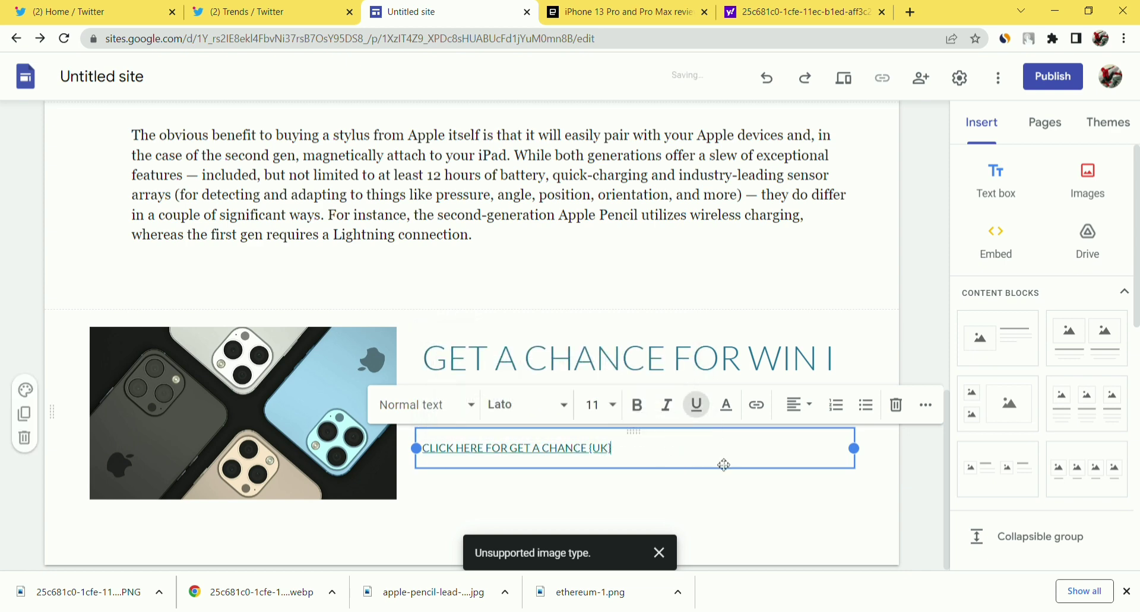
Make the linked call-to-action line bold and set it to Subheading style.
triple_click(570, 448)
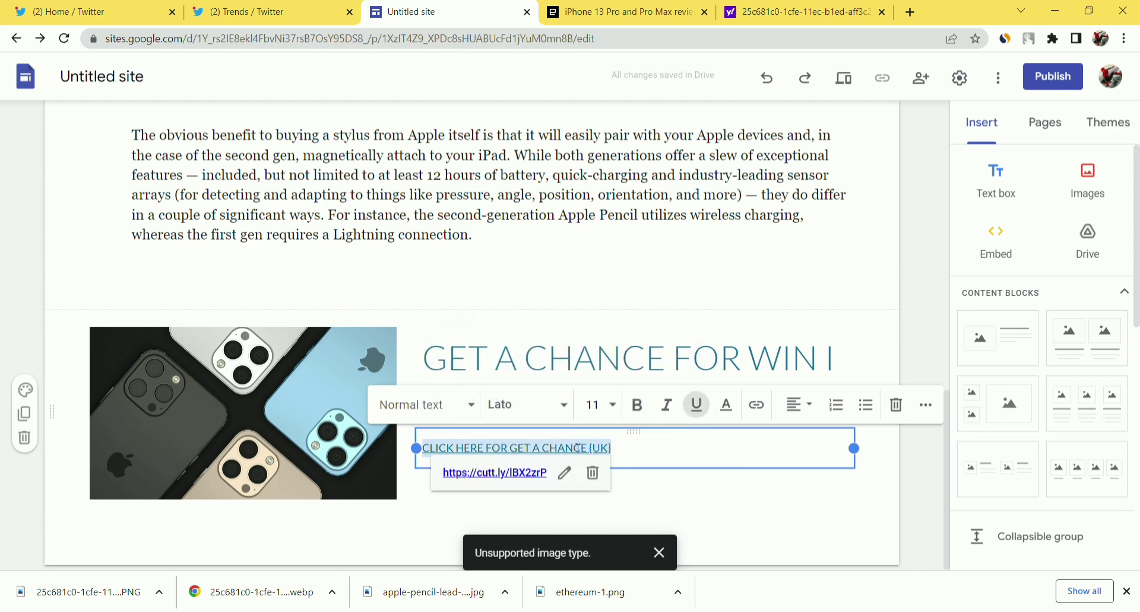
left_click(636, 406)
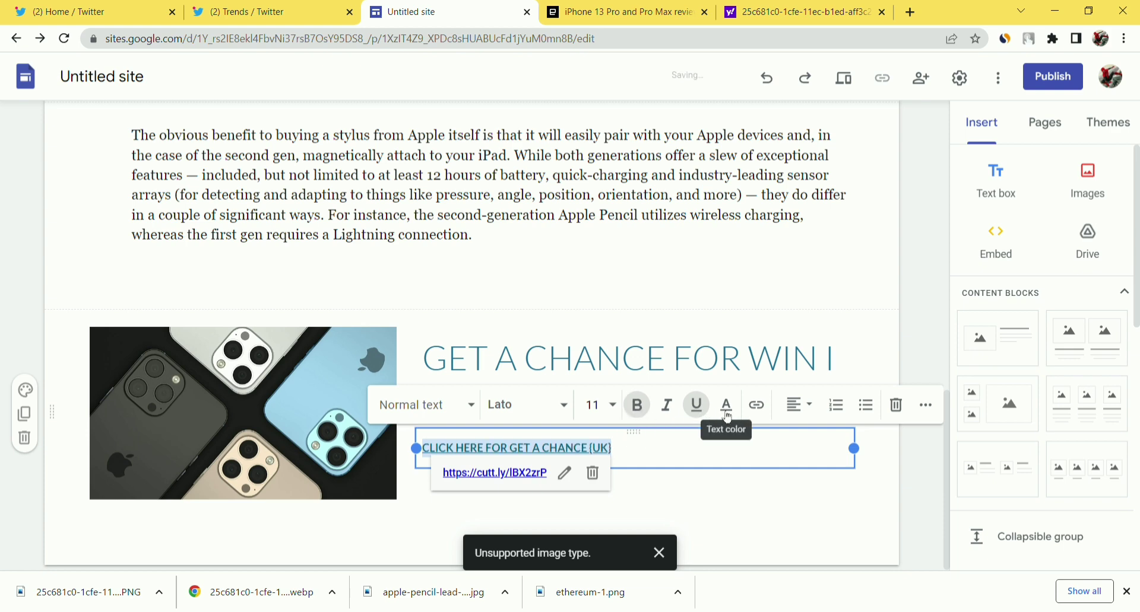
left_click(442, 409)
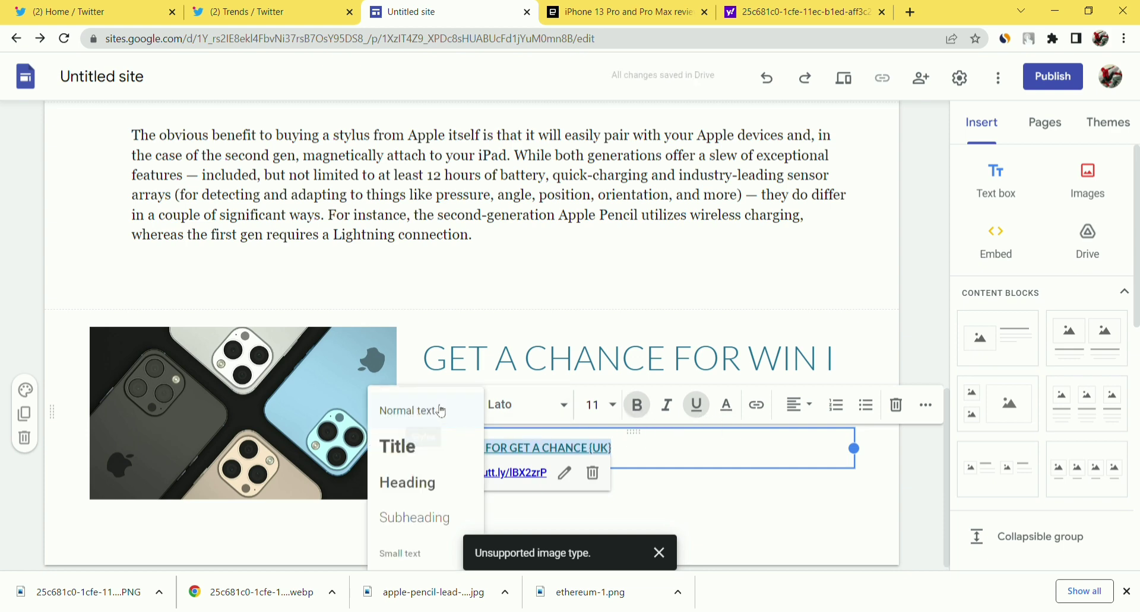
left_click(438, 531)
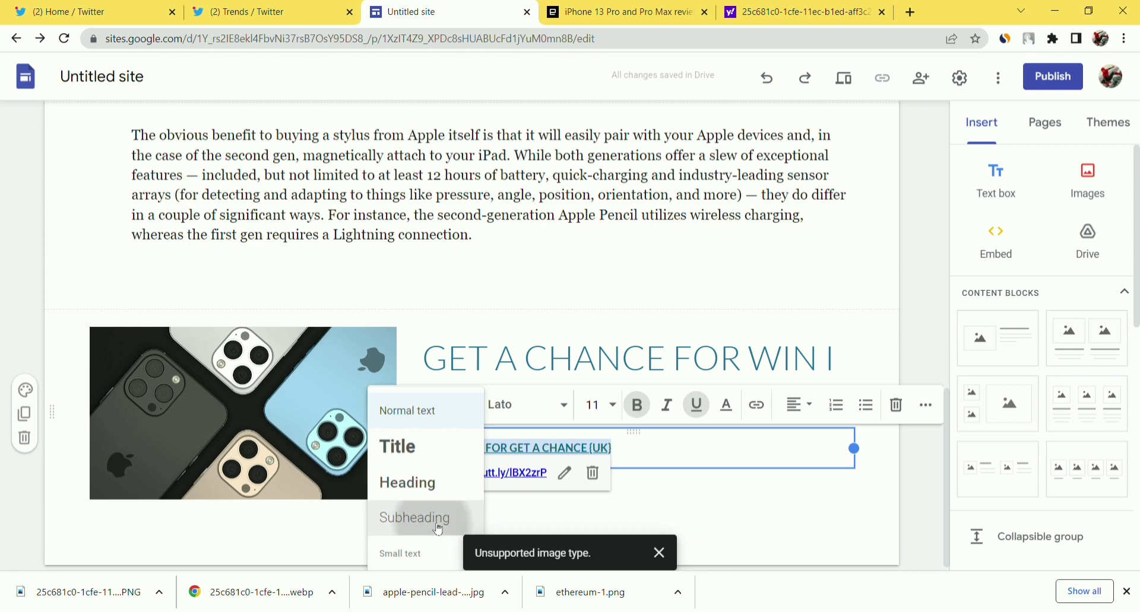
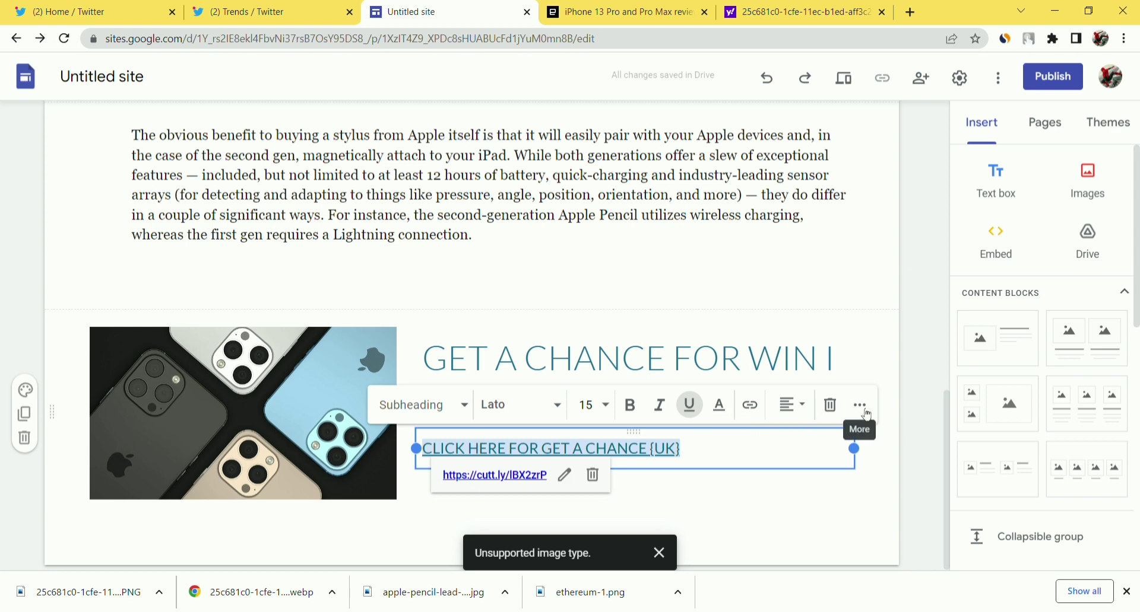
Set the 'CLICK HERE FOR GET A CHANCE {UK}' link text colour to blue #0000ff.
left_click(866, 413)
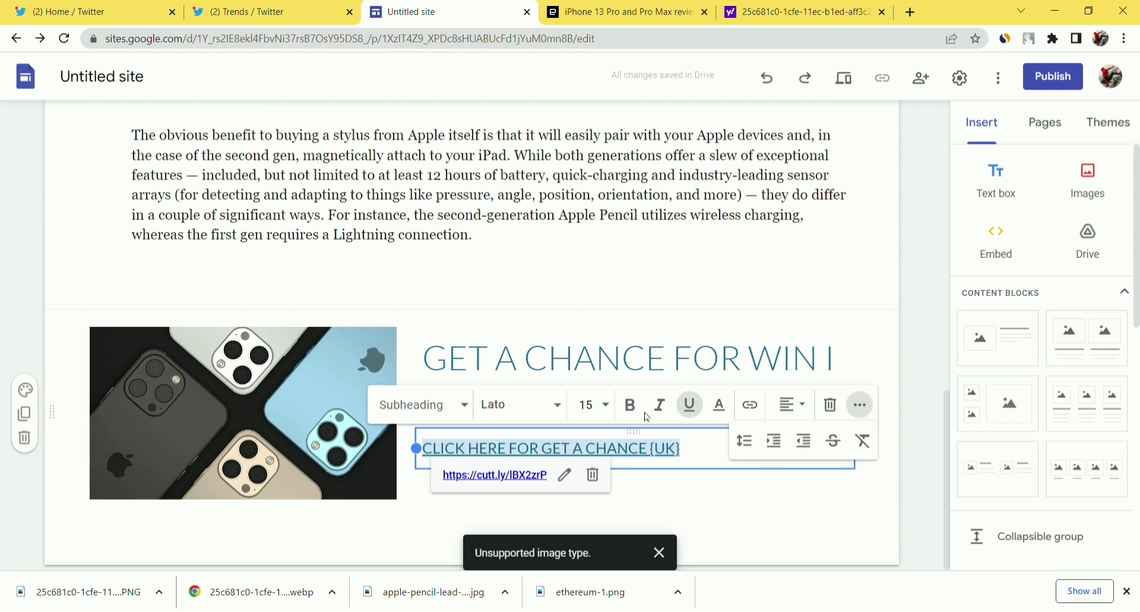
left_click(721, 407)
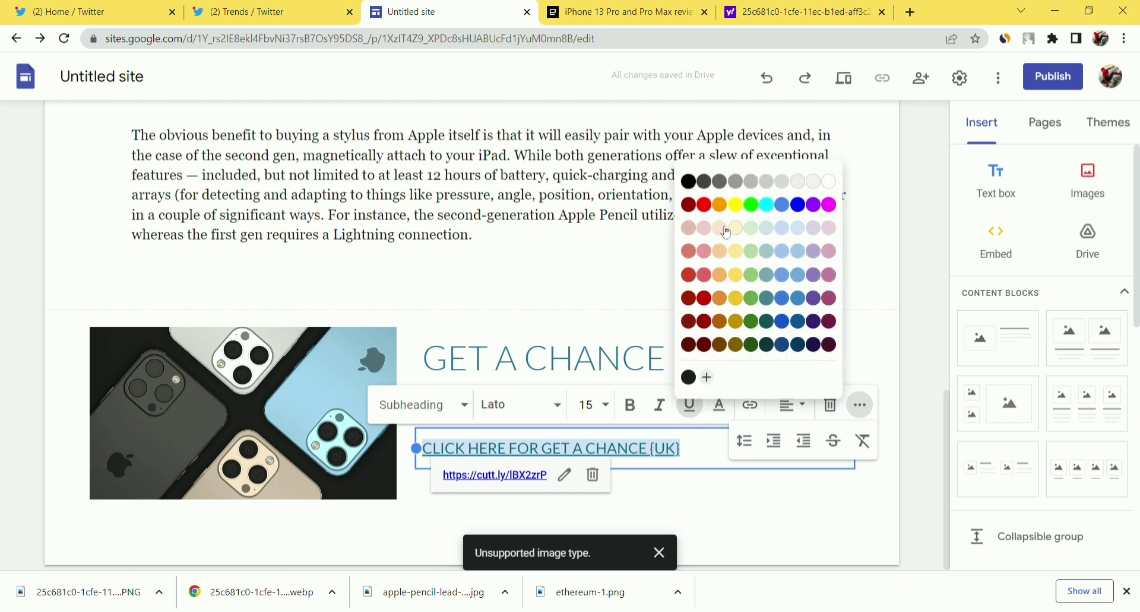
left_click(803, 207)
left_click(703, 508)
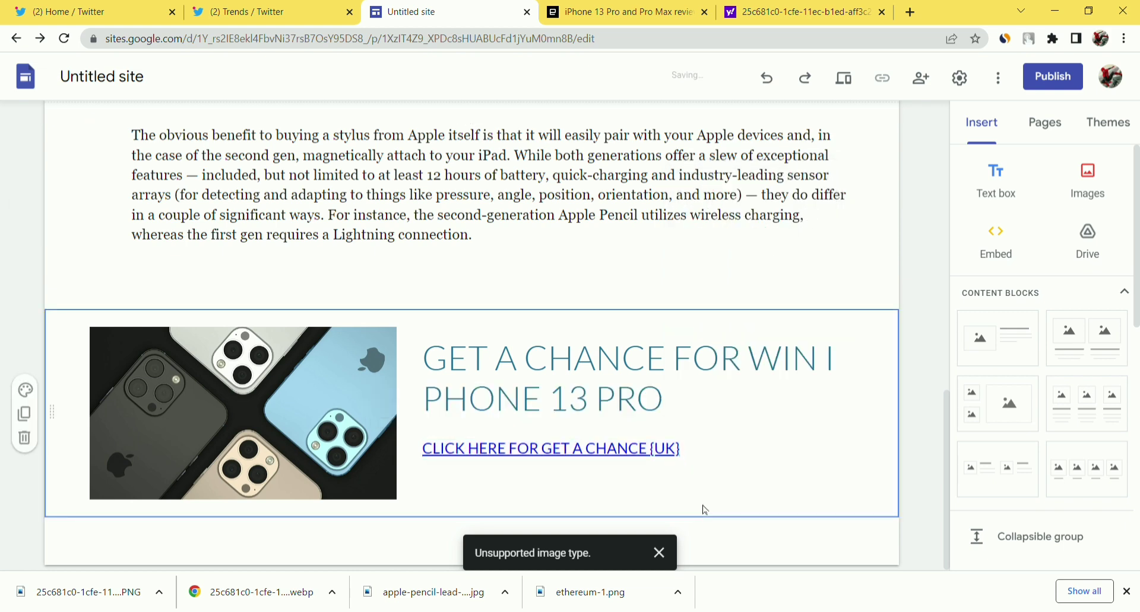
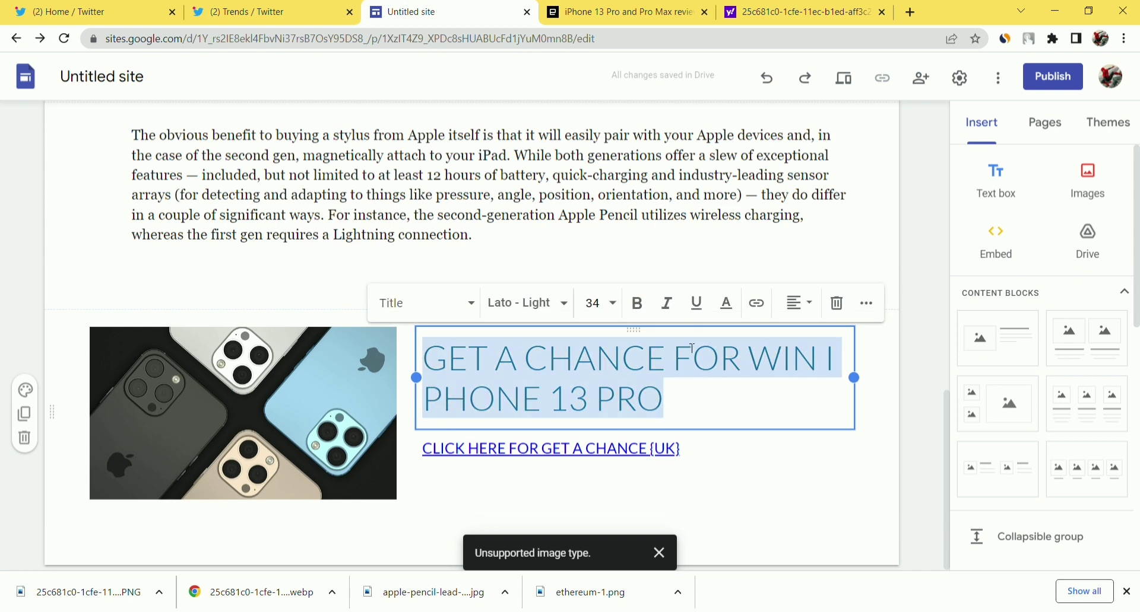
Make the 'GET A CHANCE FOR WIN I PHONE 13 PRO' heading text black and bold.
left_click(726, 304)
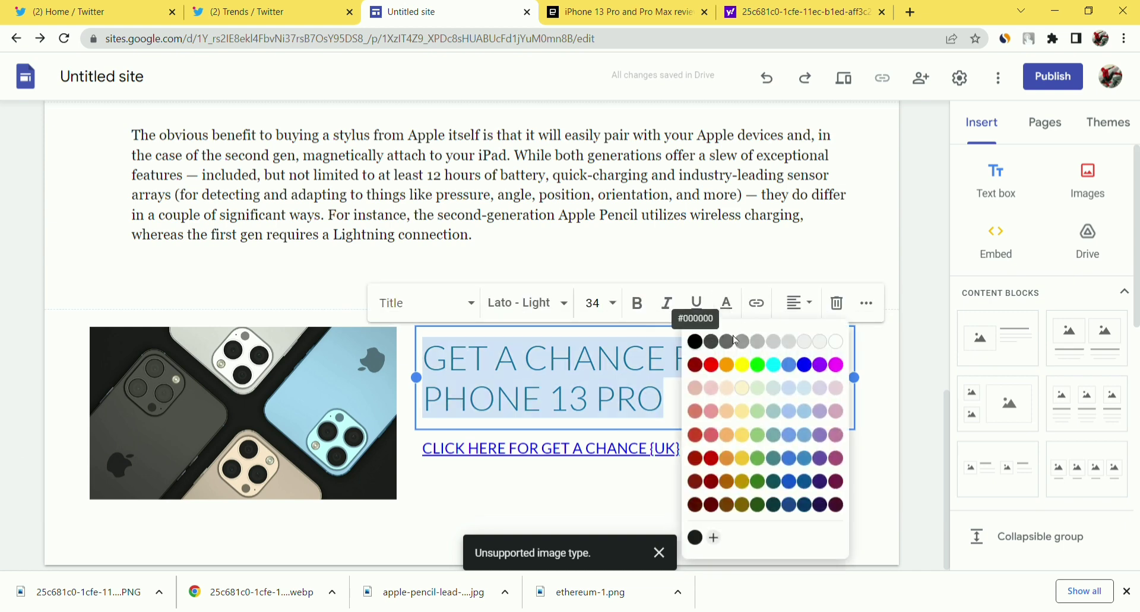
left_click(688, 340)
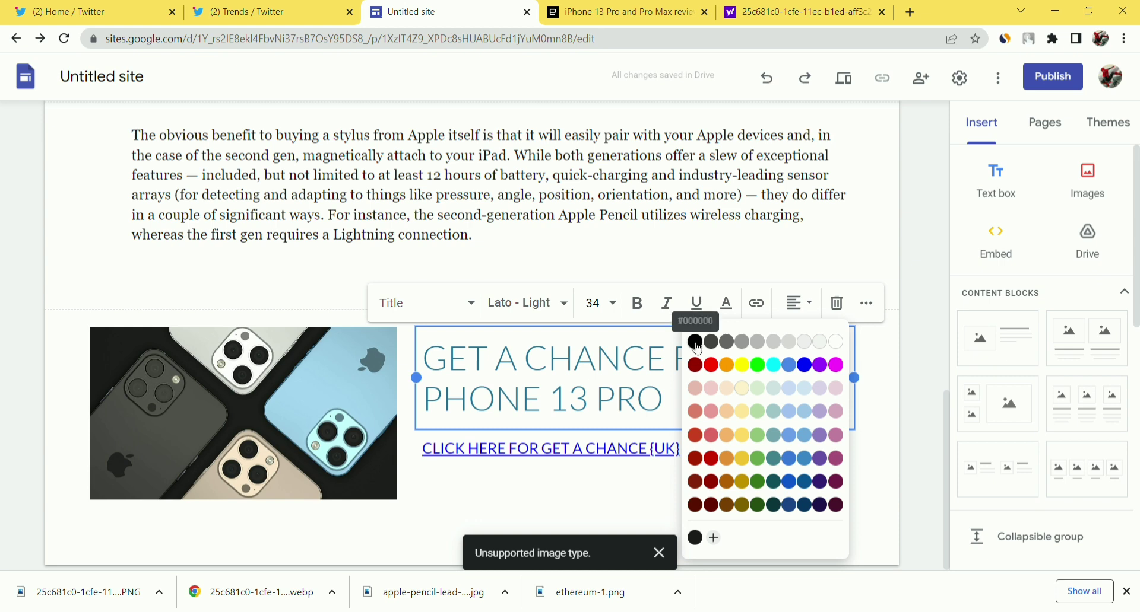
left_click(696, 344)
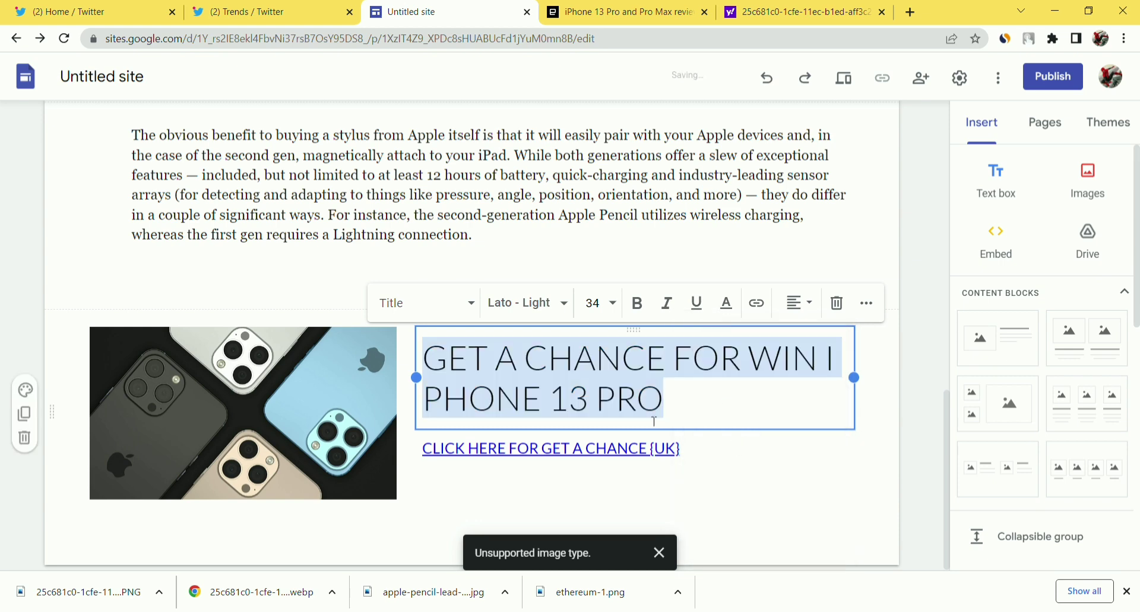
left_click(637, 304)
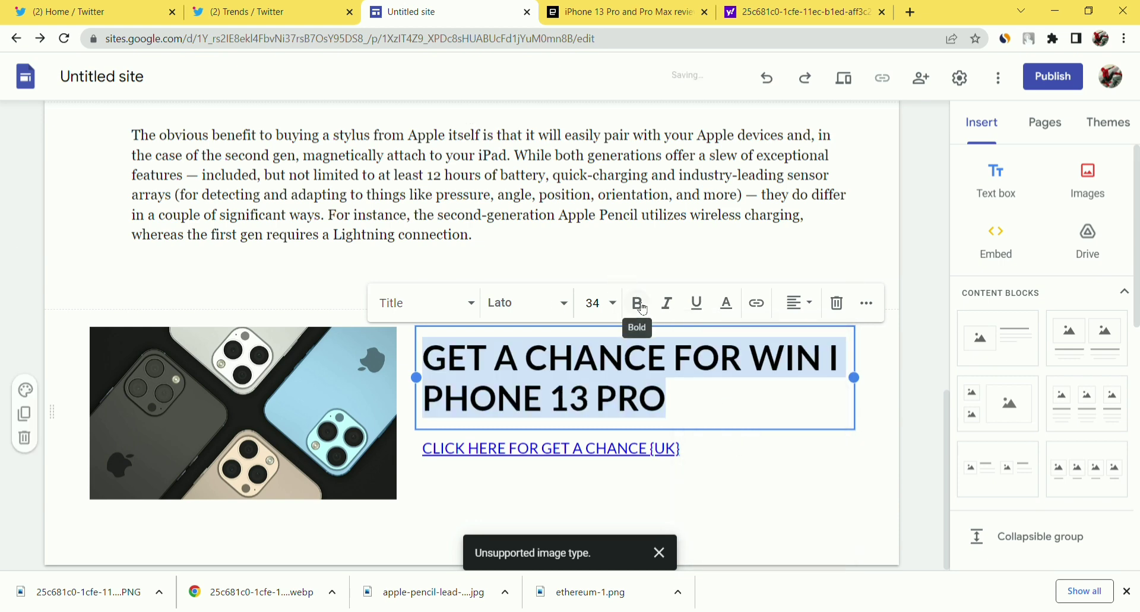
left_click(724, 474)
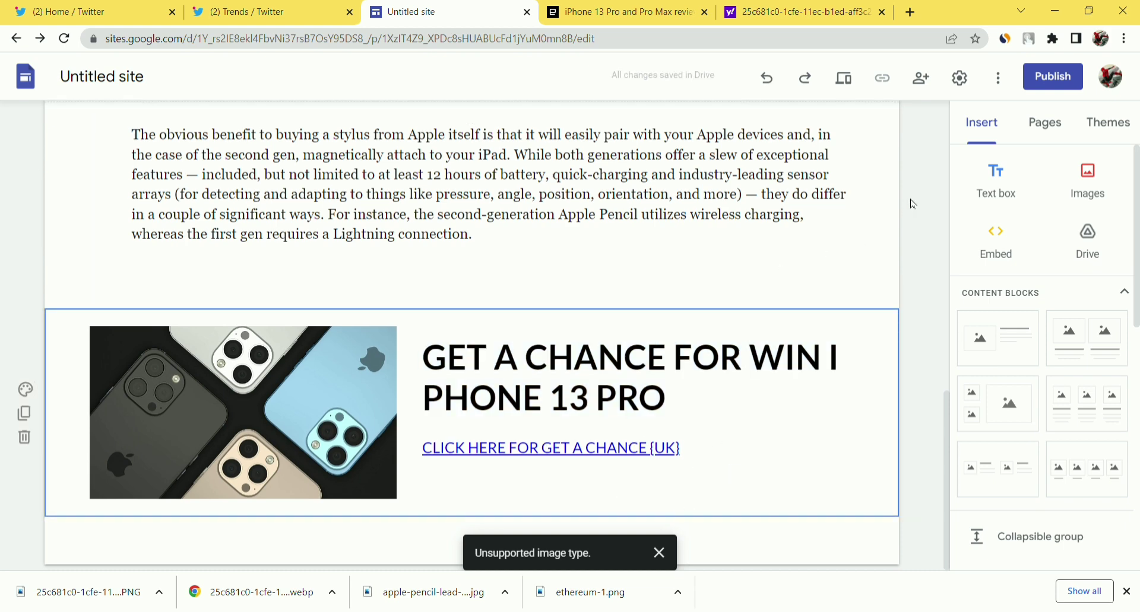
Publish the site using the web address 'applepenchil', since 'apple' is already taken.
scroll(818, 224, "up", 10)
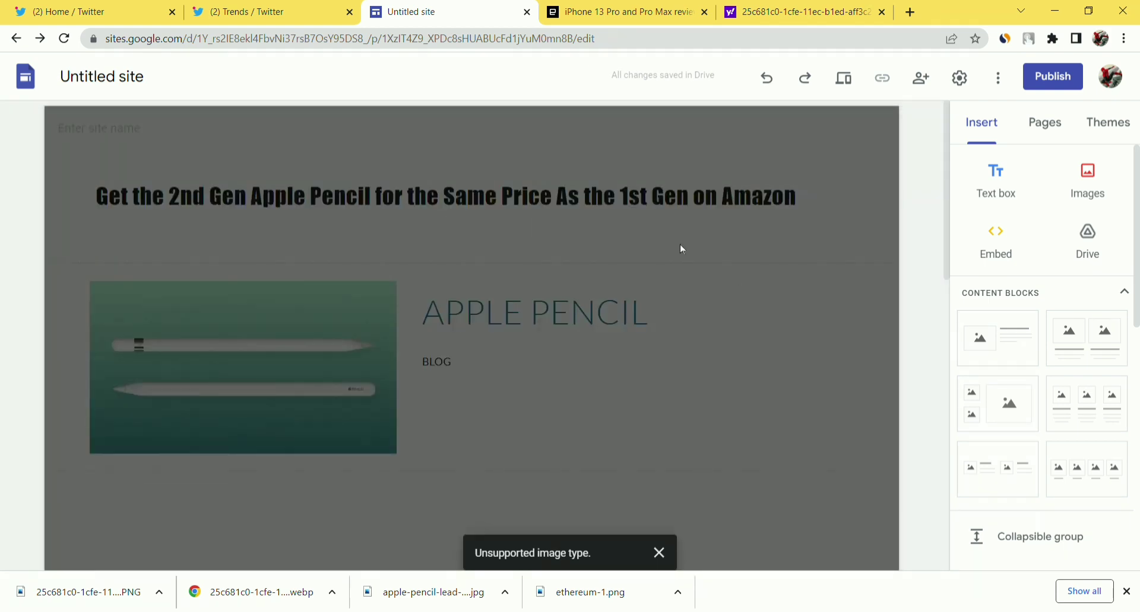
scroll(861, 243, "down", 4)
left_click(778, 428)
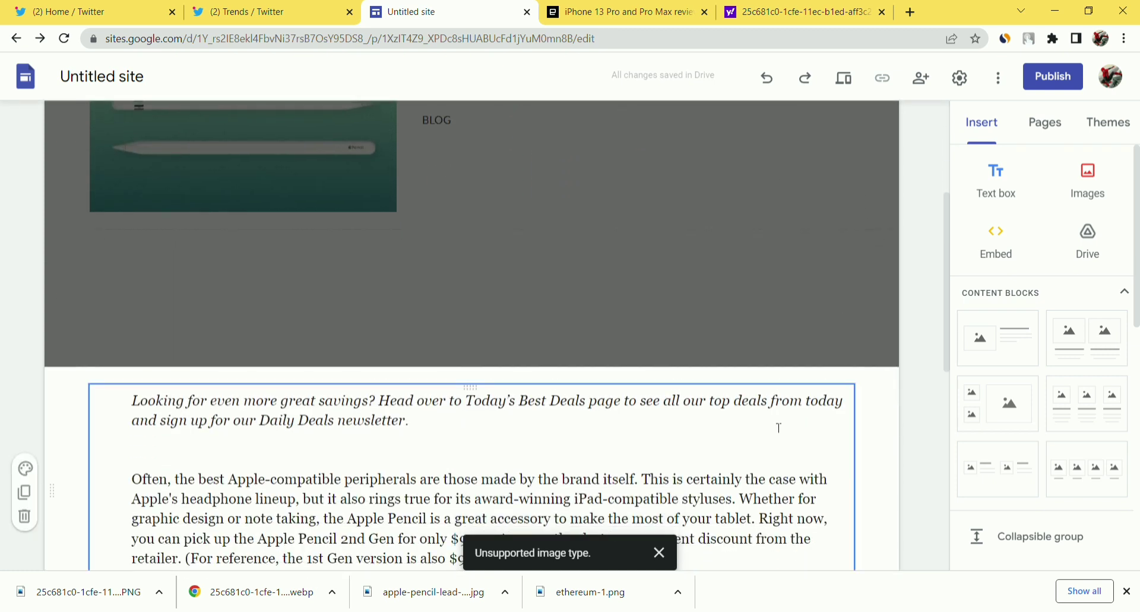
left_click(1055, 76)
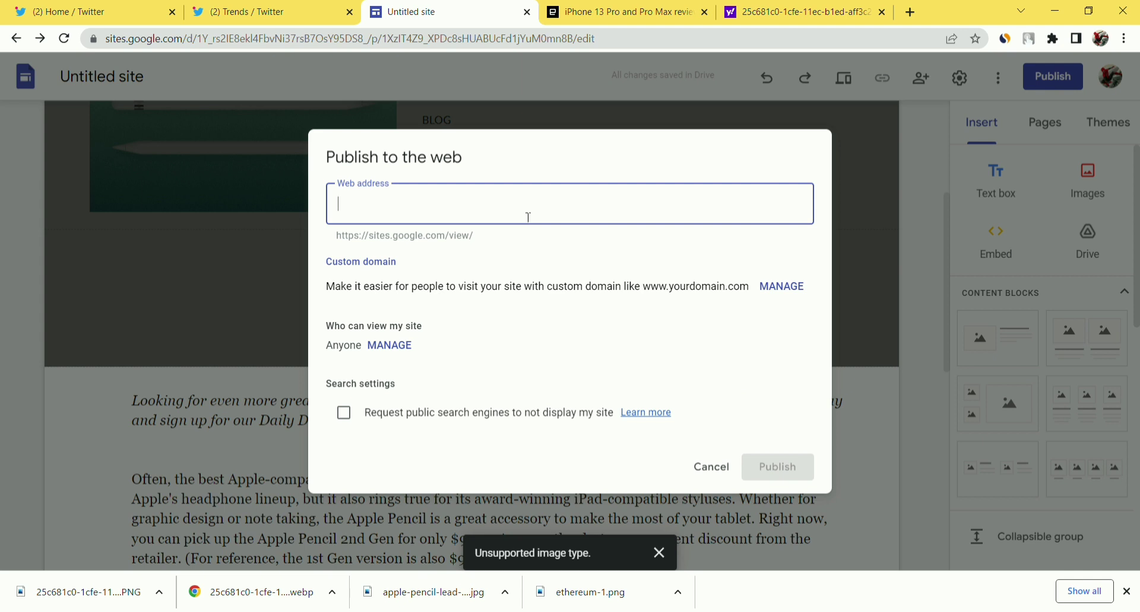
type("apple")
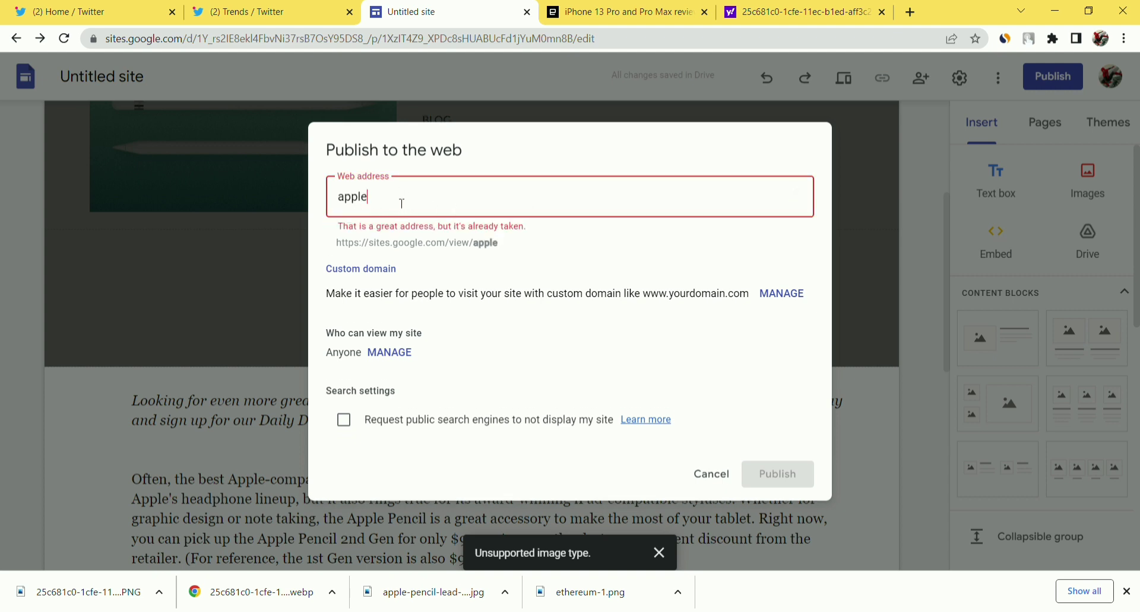
type("penc")
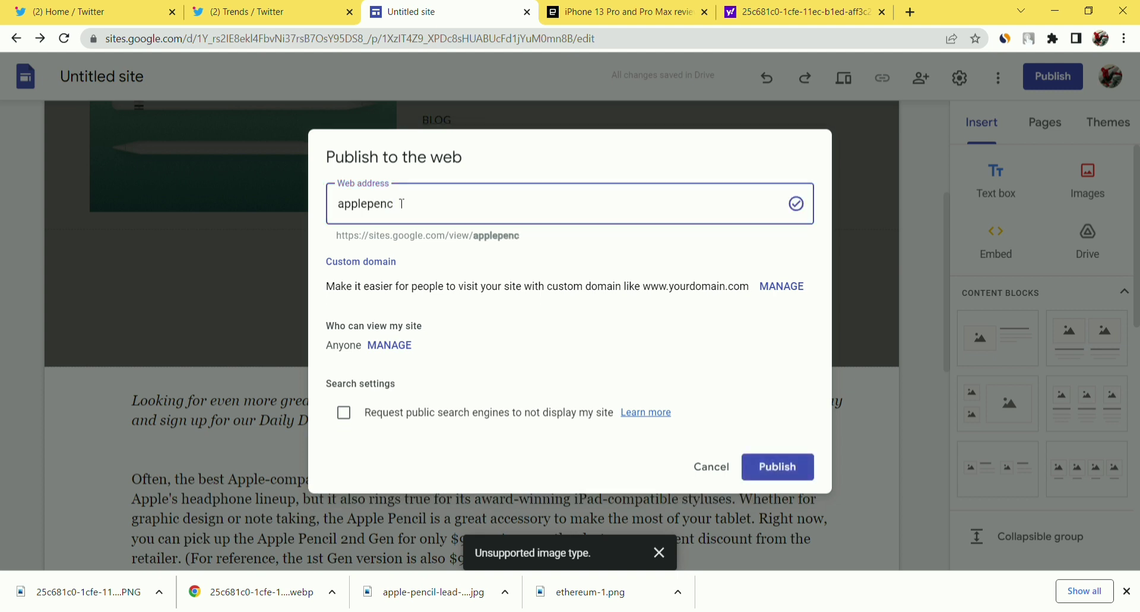
type("hil")
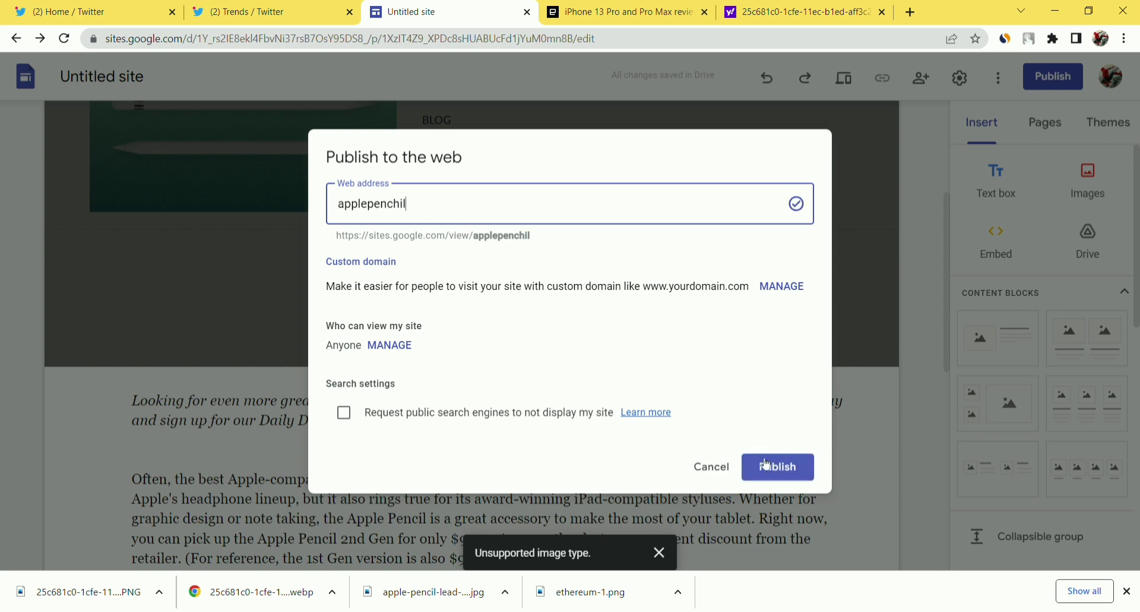
left_click(766, 464)
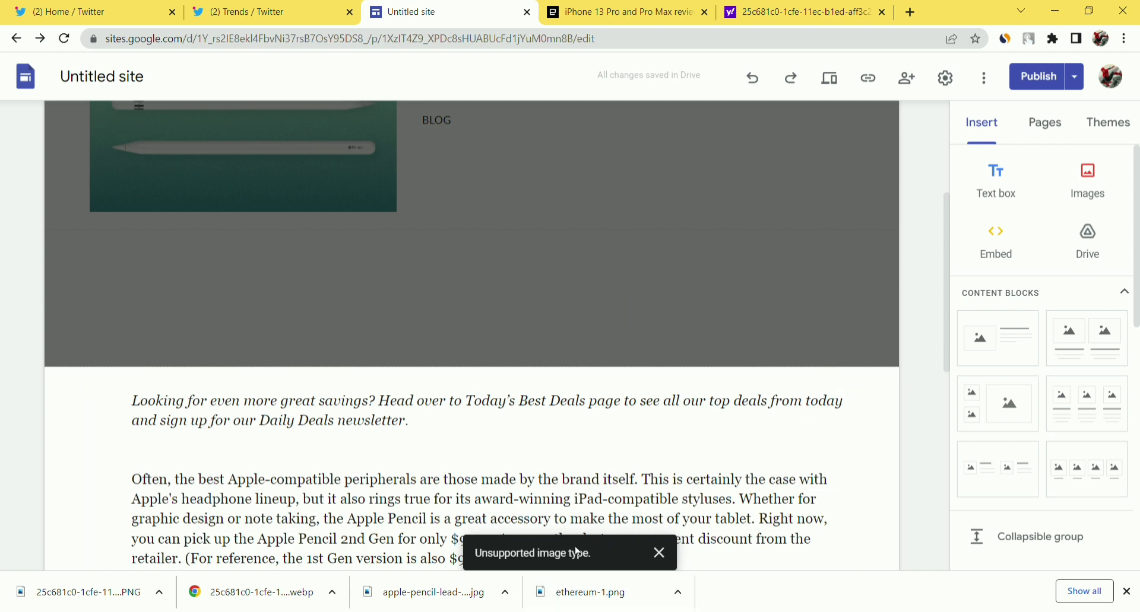
scroll(601, 445, "down", 8)
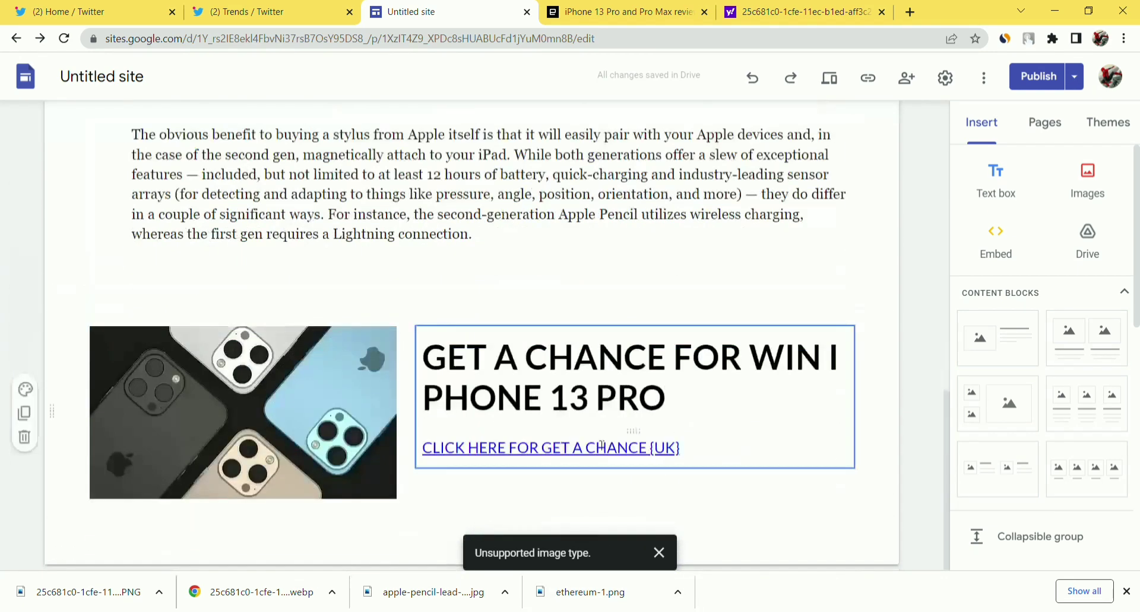
scroll(602, 446, "up", 10)
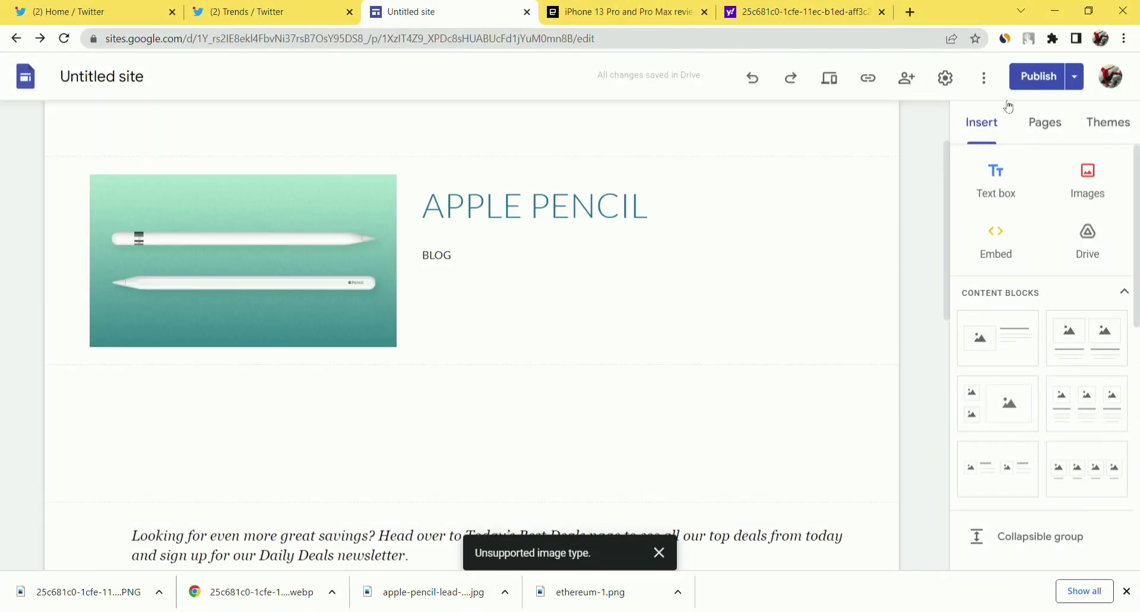
left_click(1045, 79)
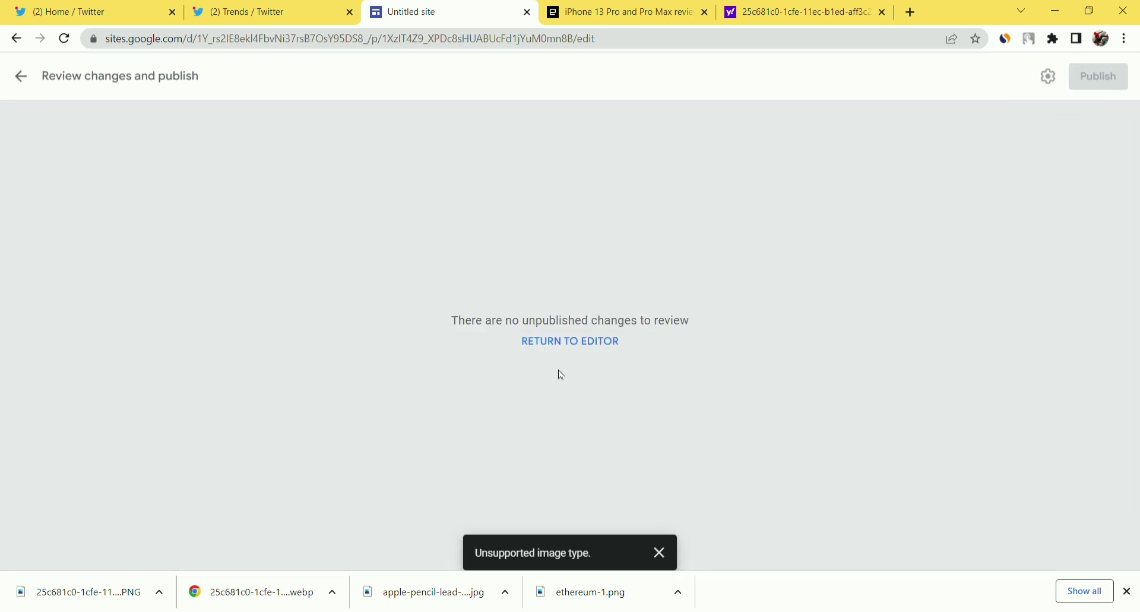
left_click(582, 343)
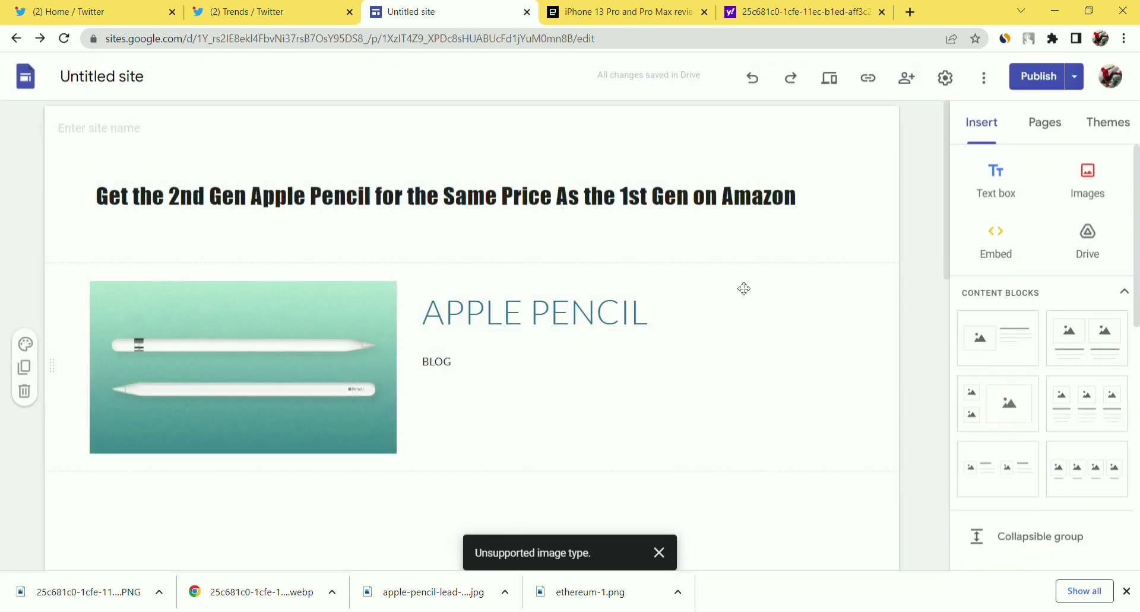
scroll(692, 249, "down", 3)
scroll(697, 251, "down", 15)
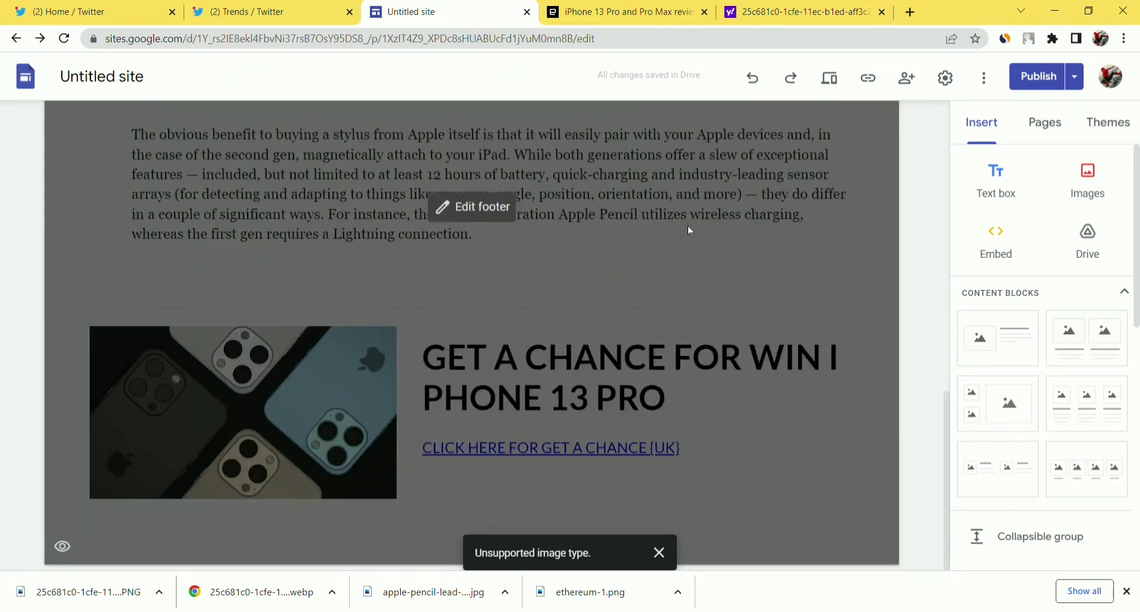
scroll(691, 230, "up", 18)
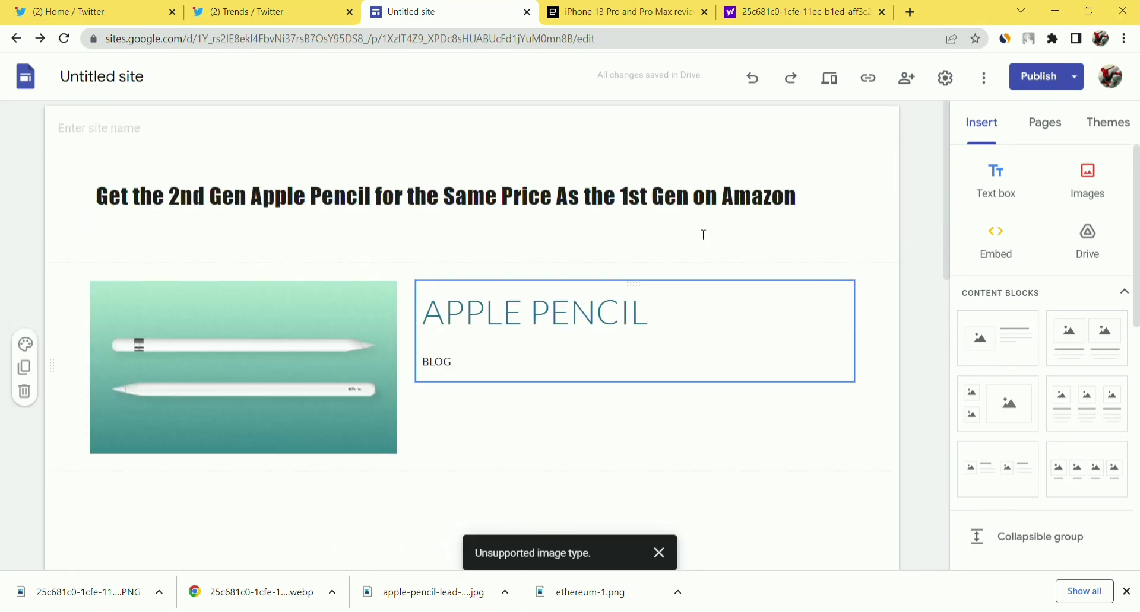
left_click(343, 324)
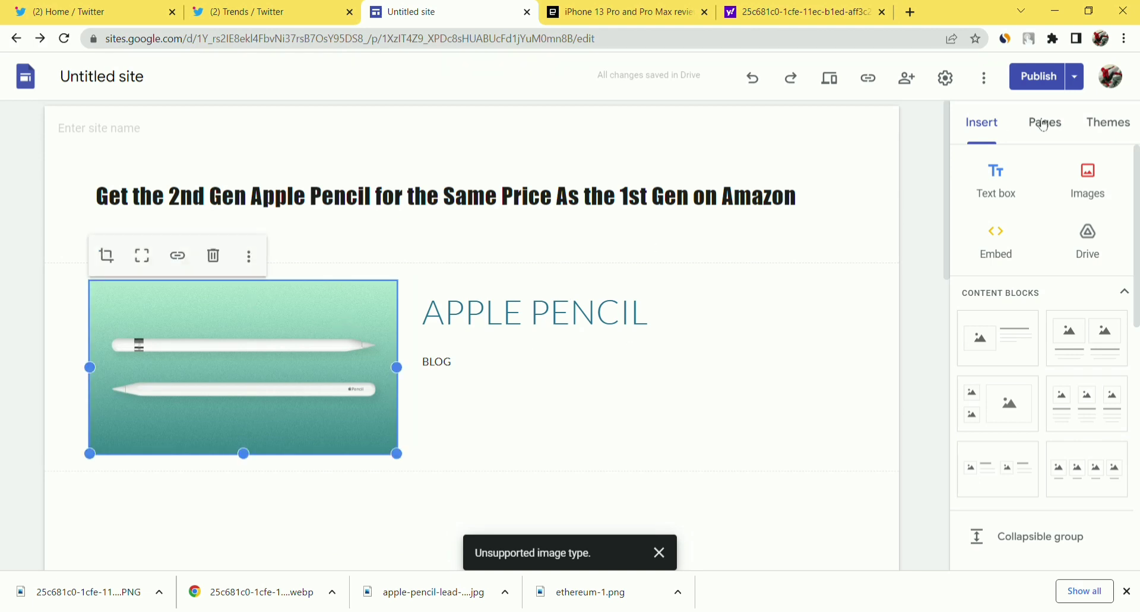
left_click(1061, 86)
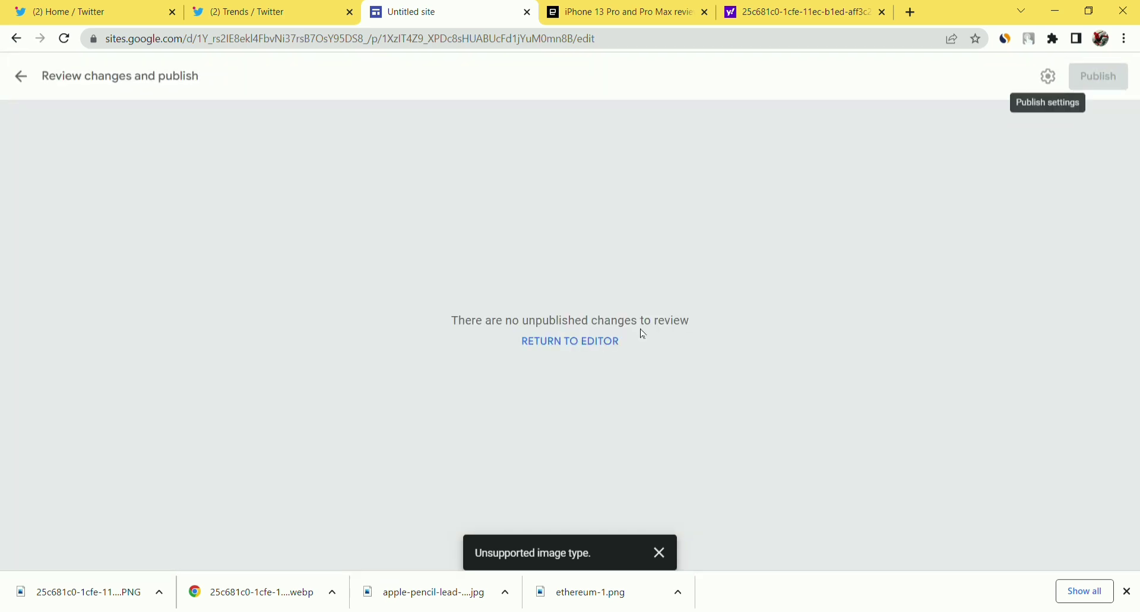
left_click(20, 78)
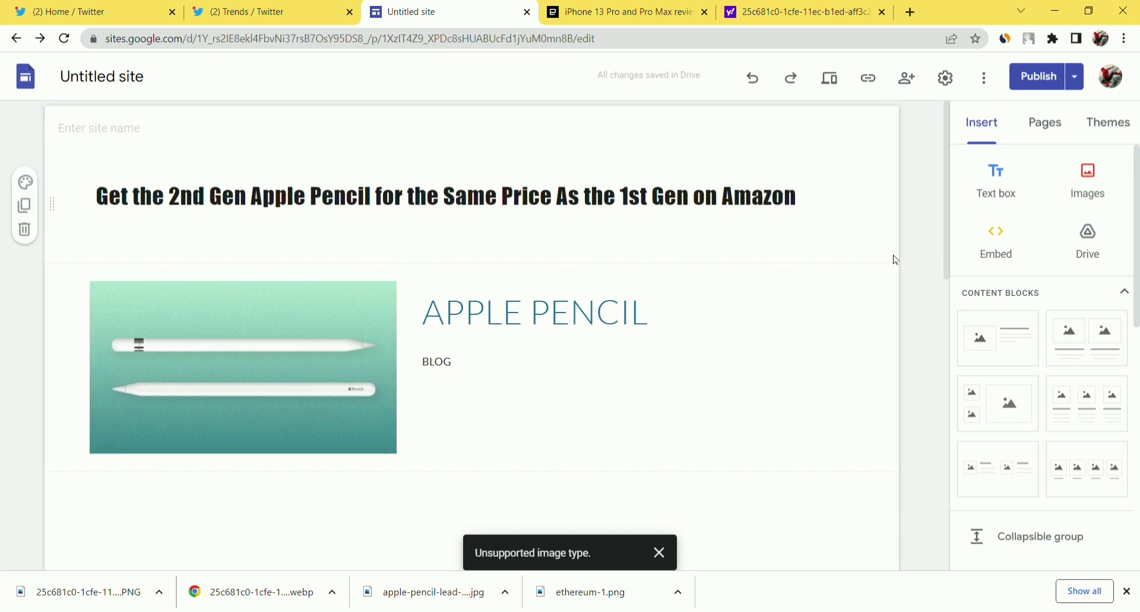
Preview the Apple Pencil page and scroll through its heading, image and article text.
left_click(1075, 77)
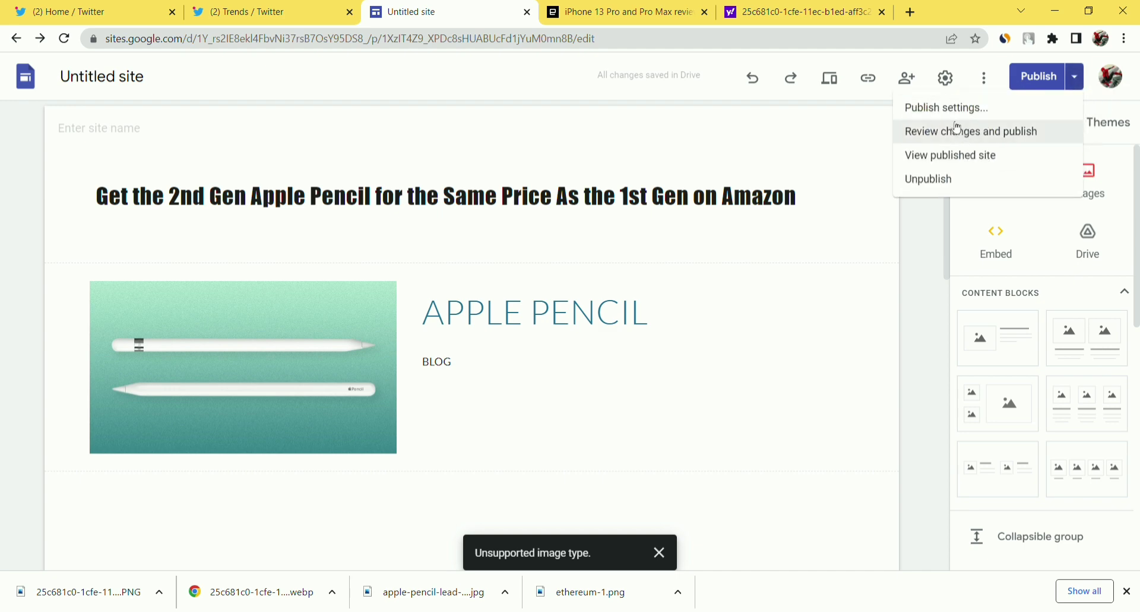
left_click(926, 220)
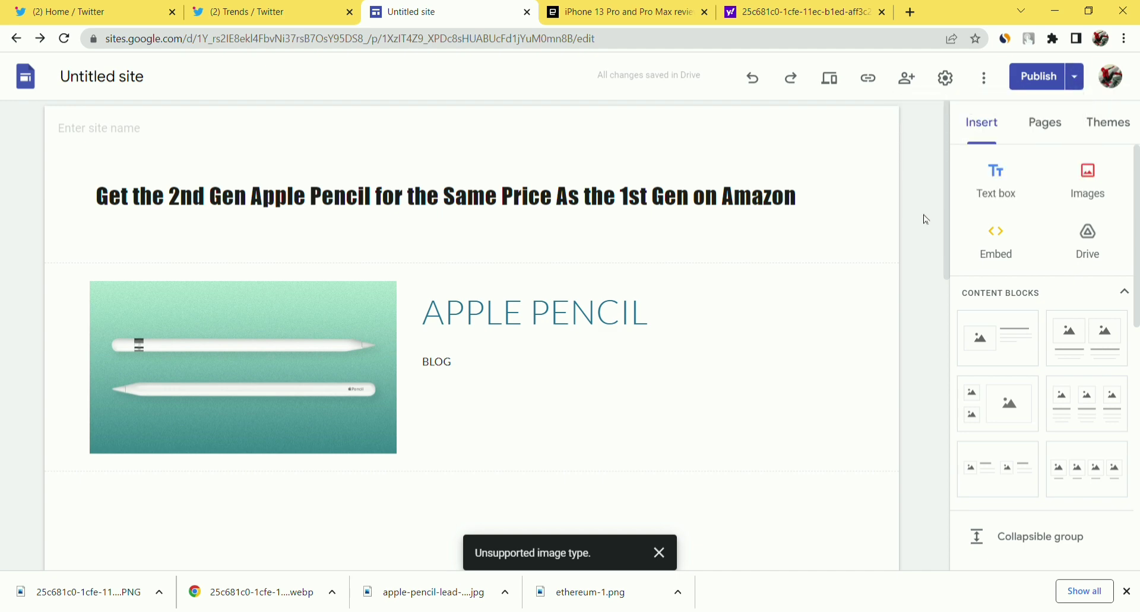
scroll(926, 220, "down", 8)
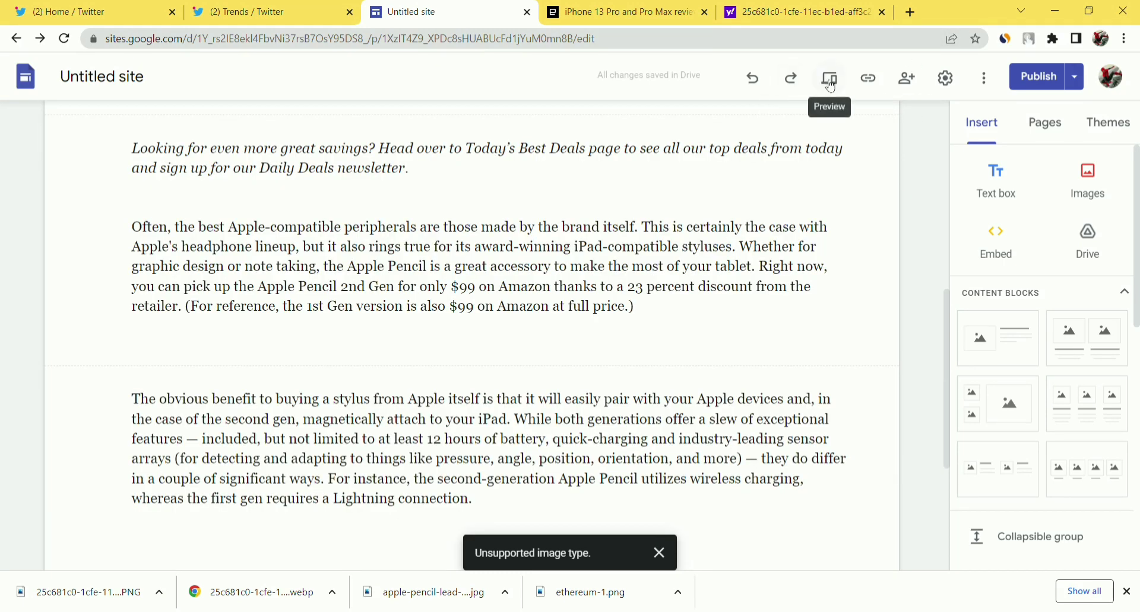
left_click(831, 80)
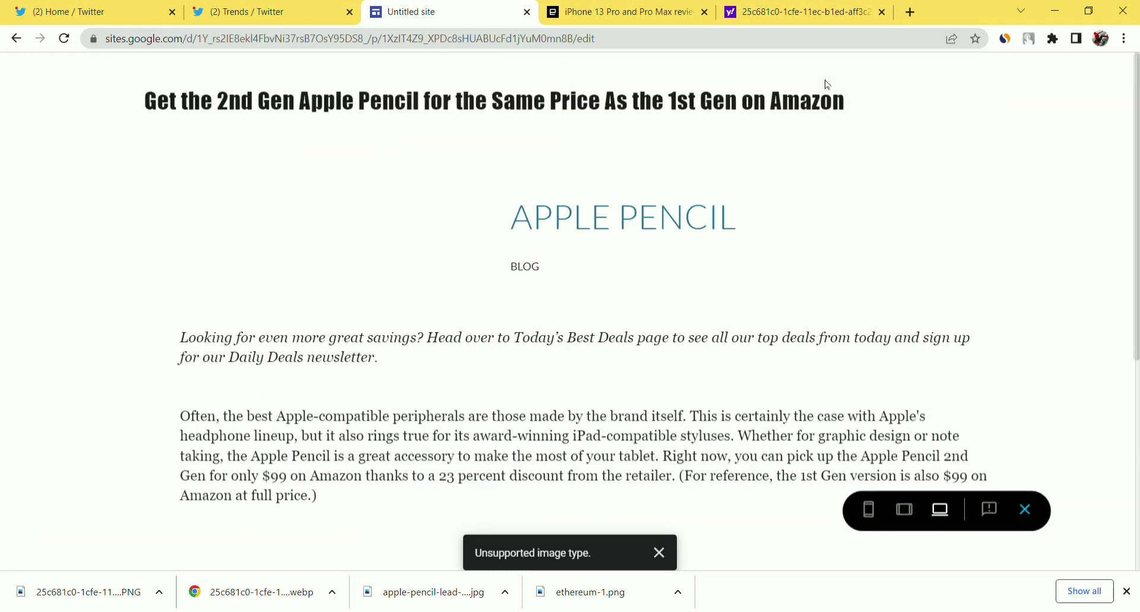
scroll(665, 199, "down", 8)
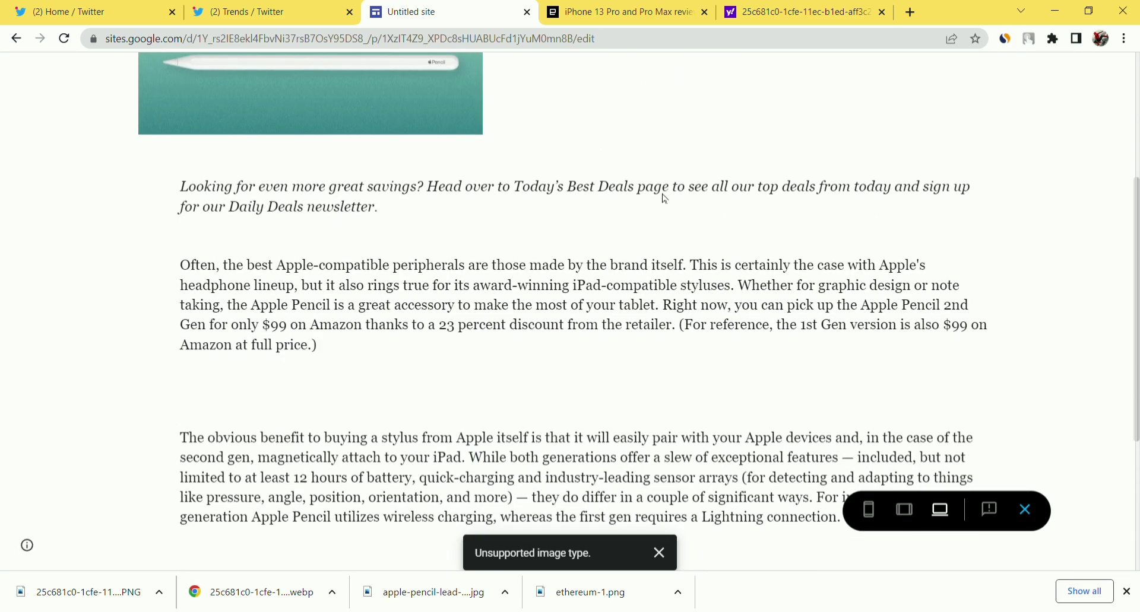
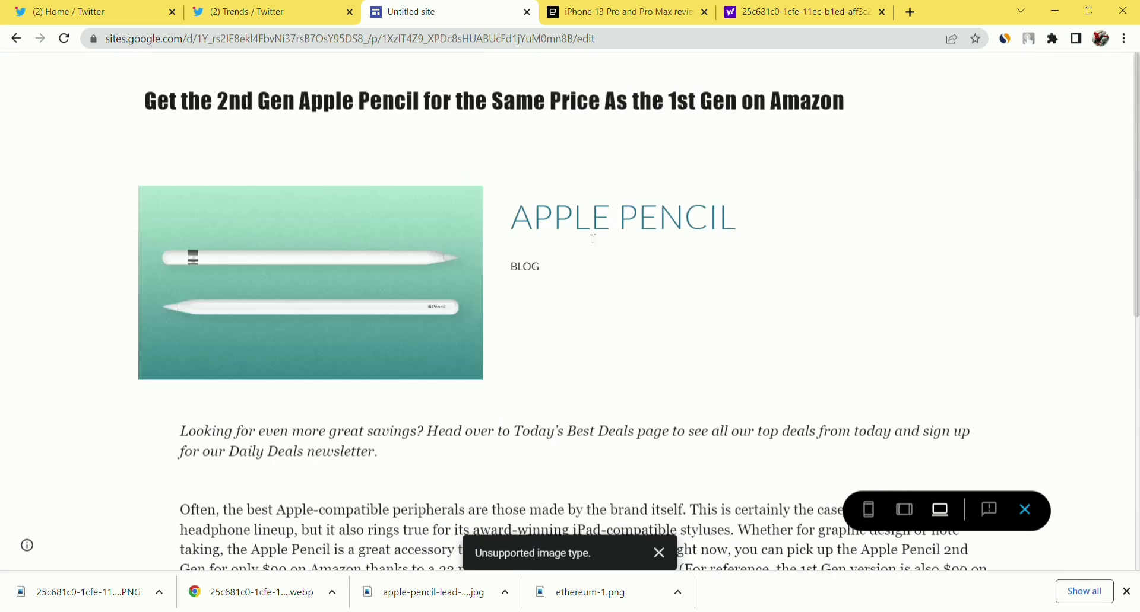
Select the Apple Pencil site's web address, then bring up the Twitter home feed.
left_click(392, 46)
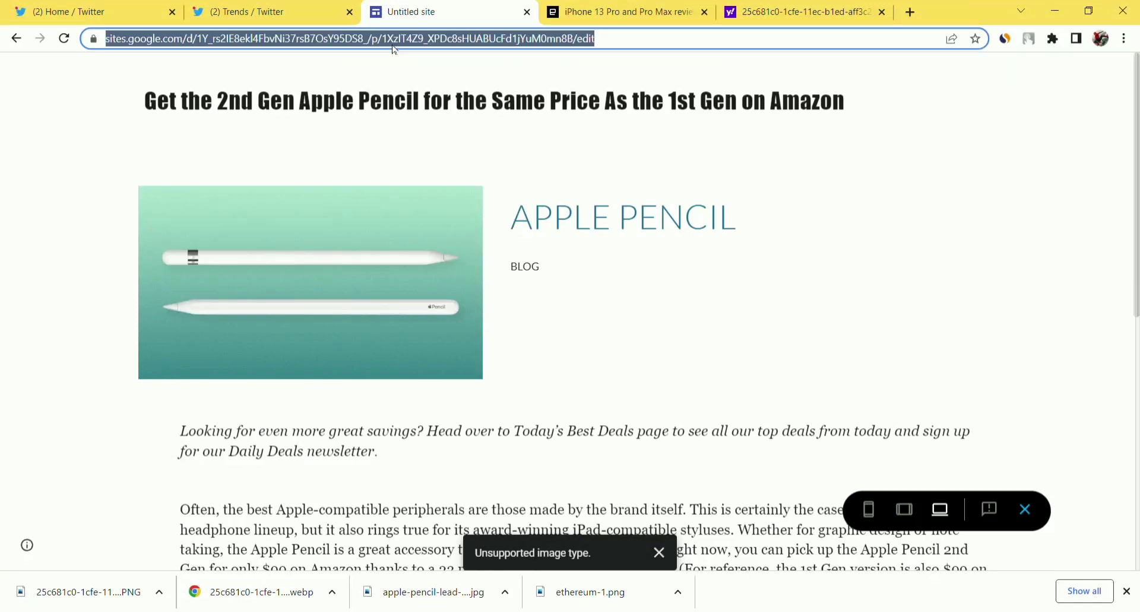
left_click(286, 6)
left_click(114, 8)
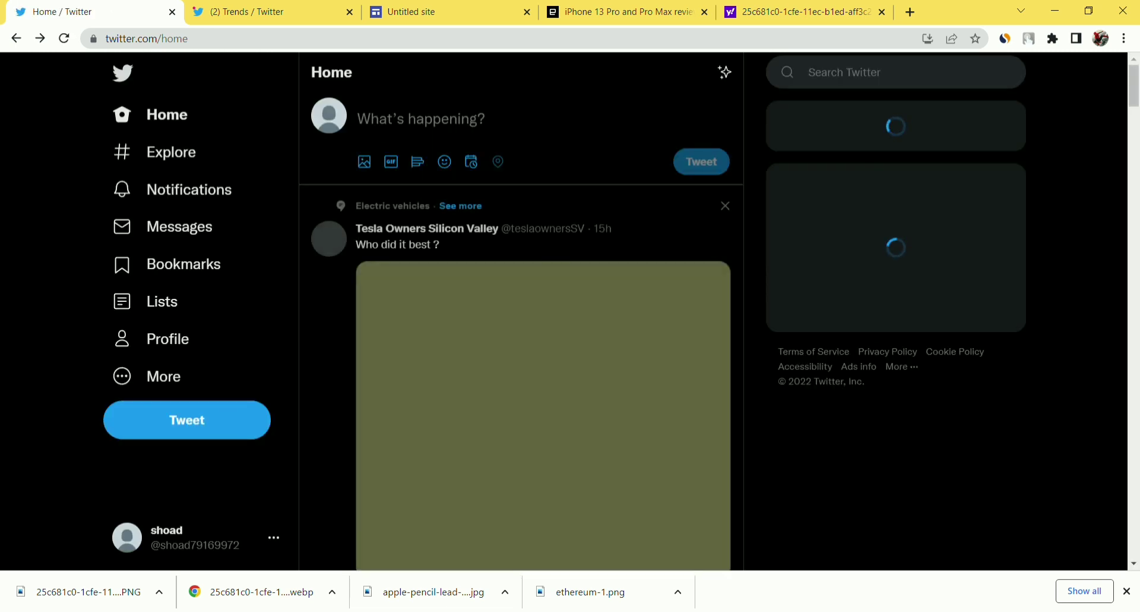
Start a new tweet, dismiss the Twitter Circle prompt, and type #applepenchil trimmed back to #applepe.
left_click(418, 120)
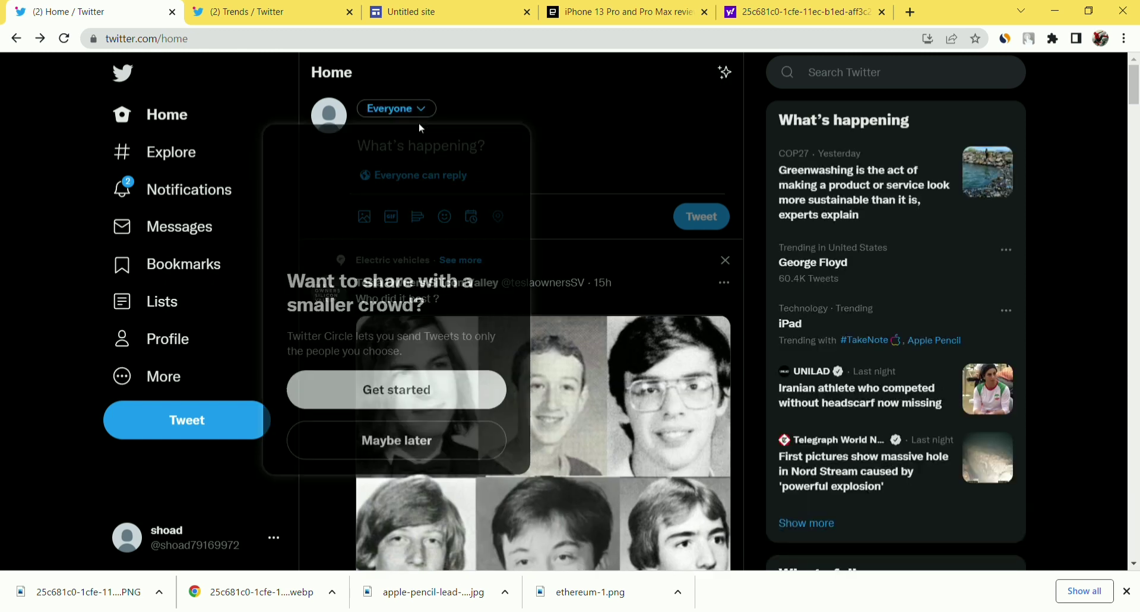
left_click(571, 166)
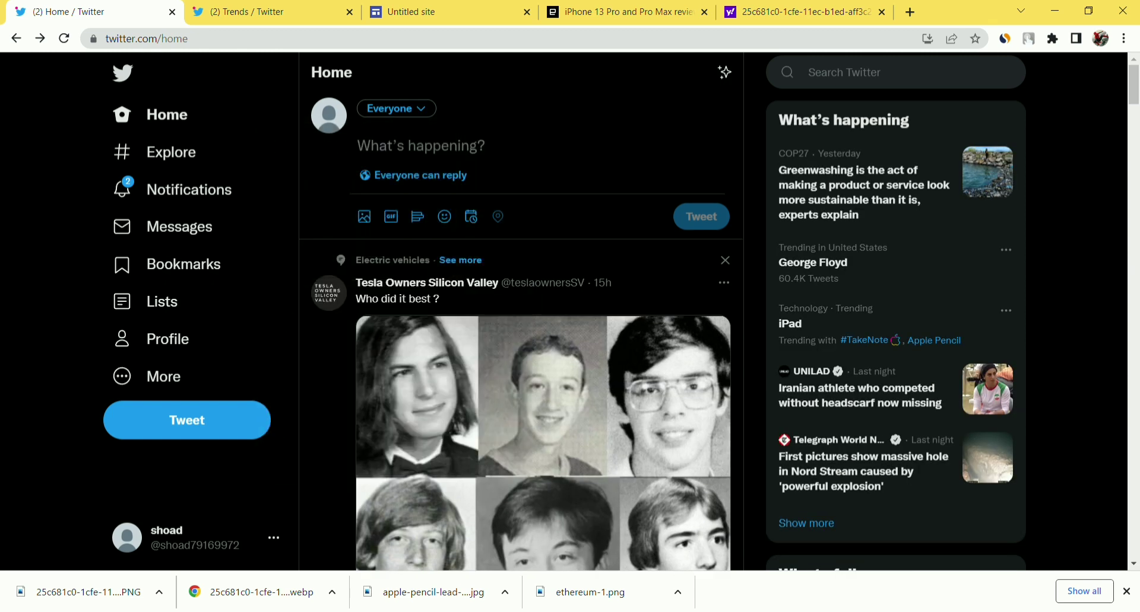
type("#")
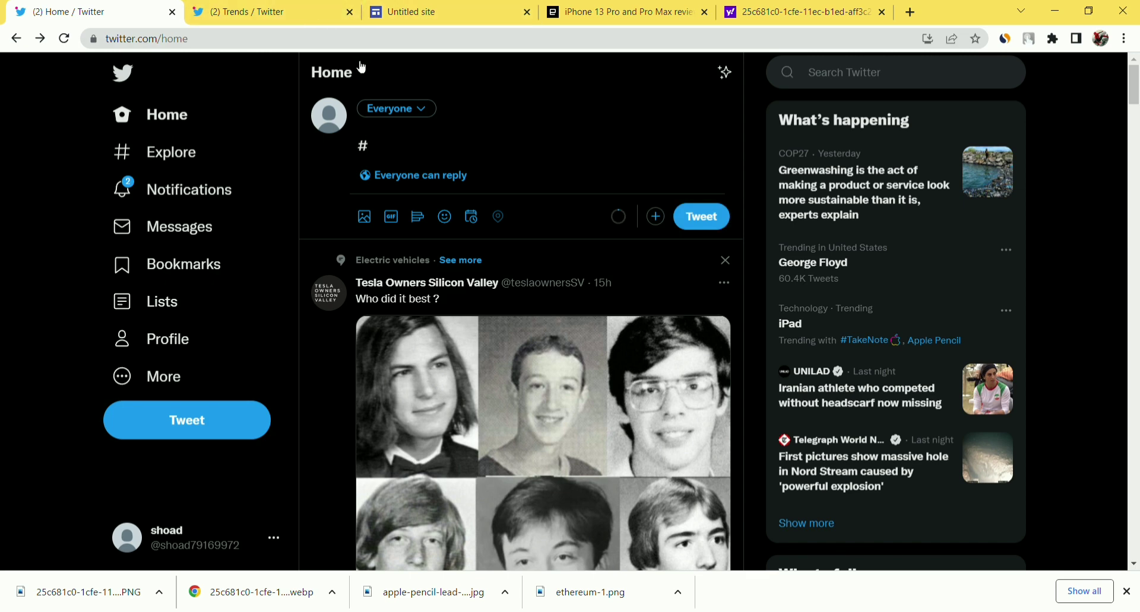
type("a")
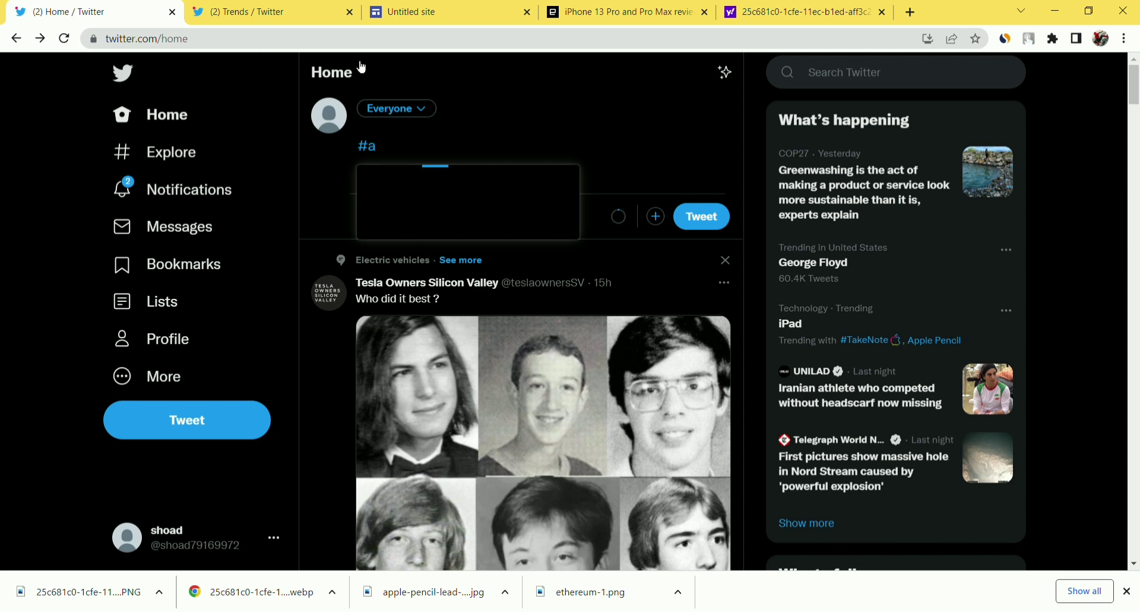
type("pplepen")
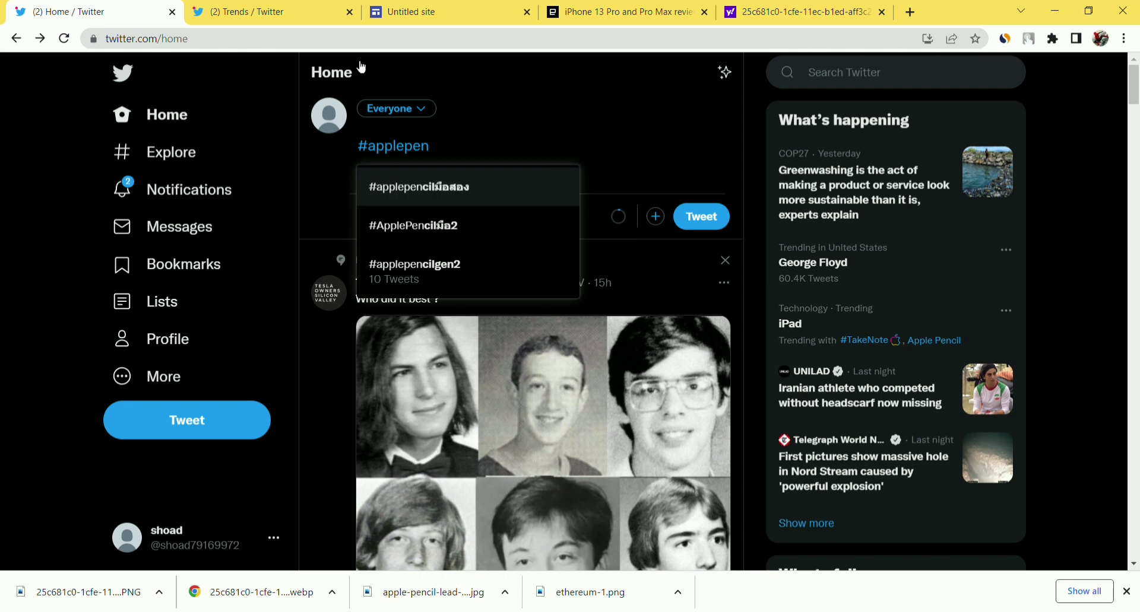
type("chil")
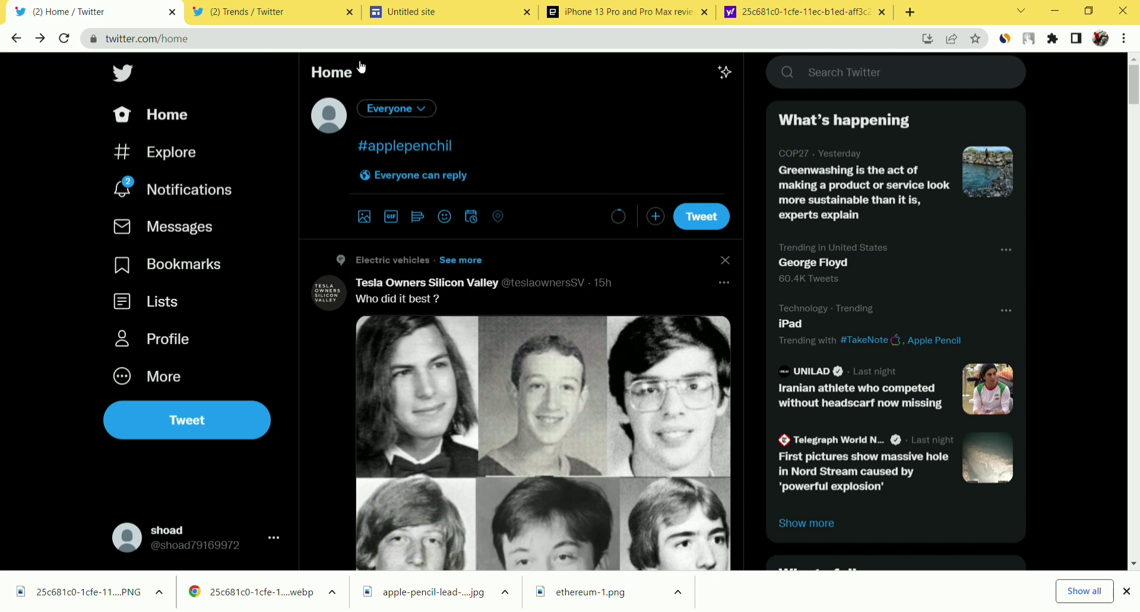
key("BackSpace")
key("BackSpace")
key("BackSpace")
key("BackSpace")
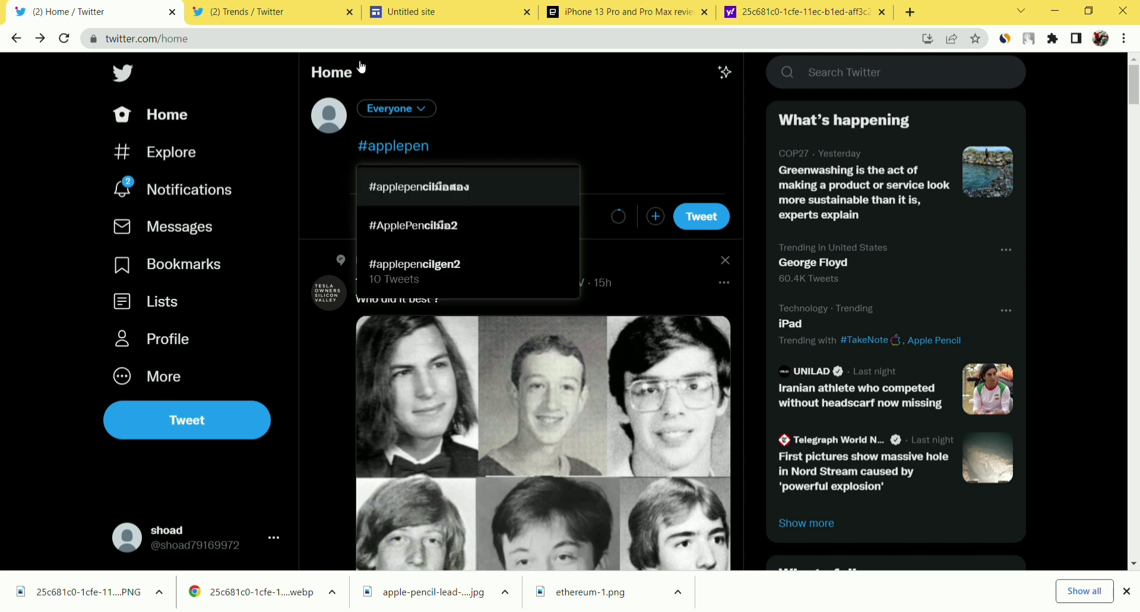
key("BackSpace")
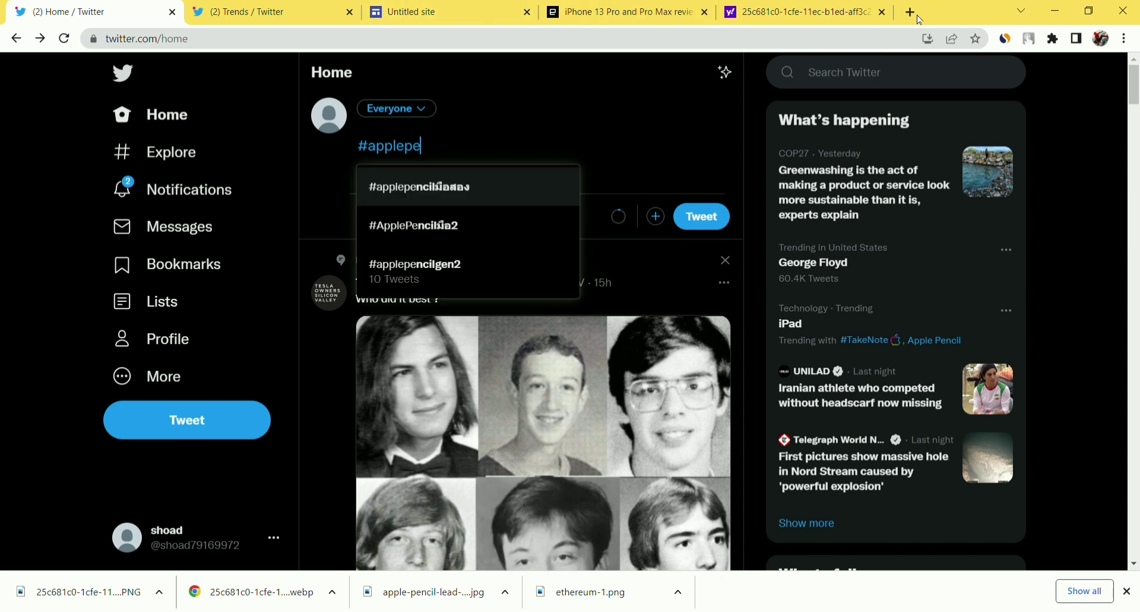
left_click(920, 13)
Search Google for 'apple penchil' to confirm the spelling 'apple pencil', then close the search tab.
type("appl")
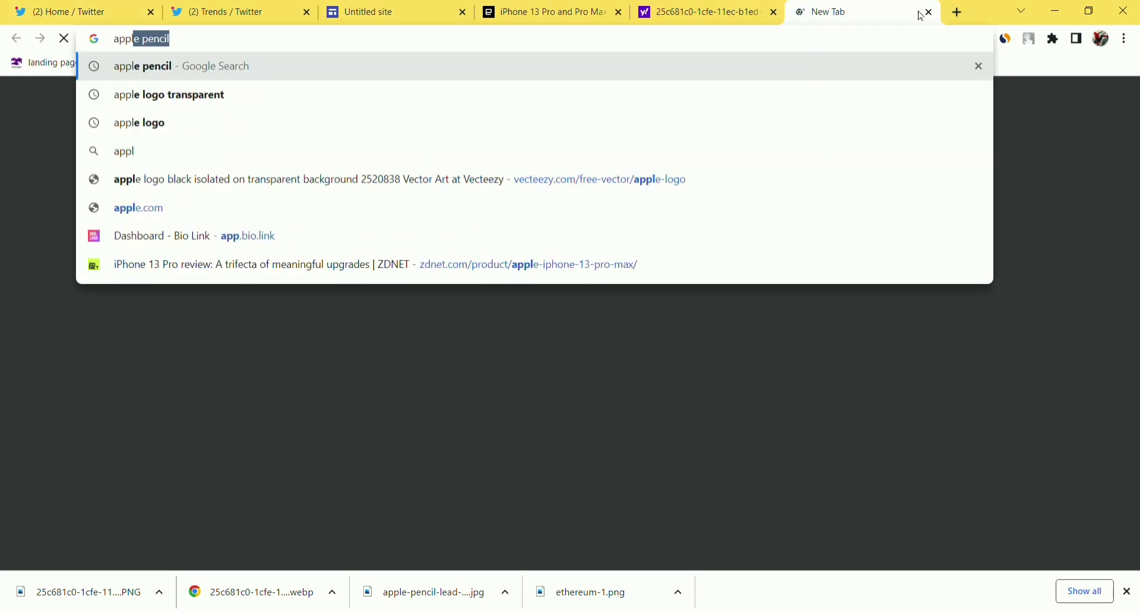
type("e penchil")
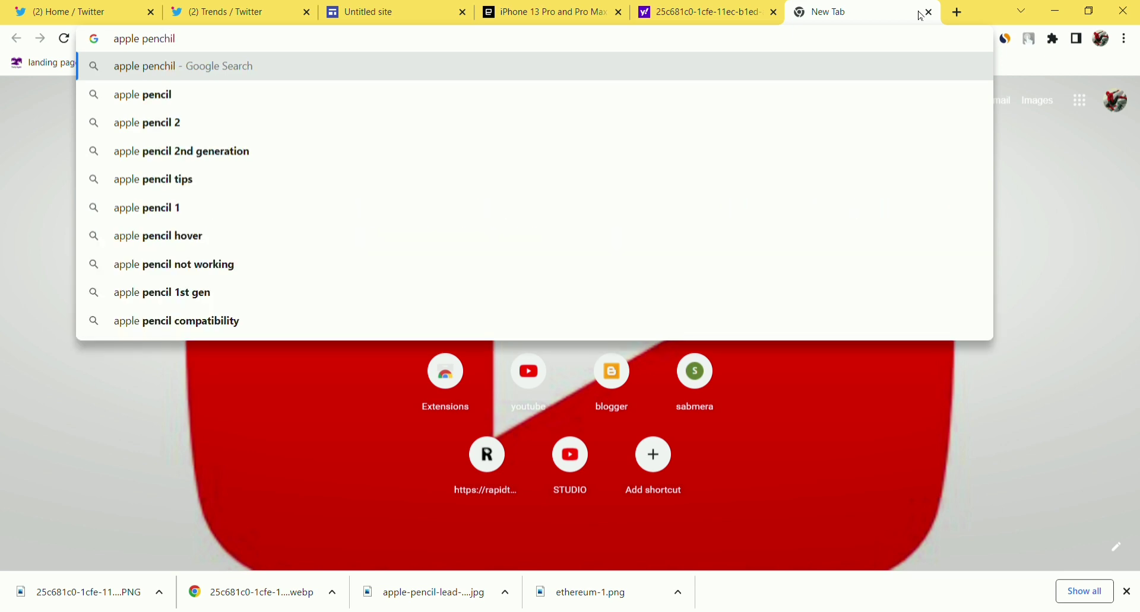
key("Return")
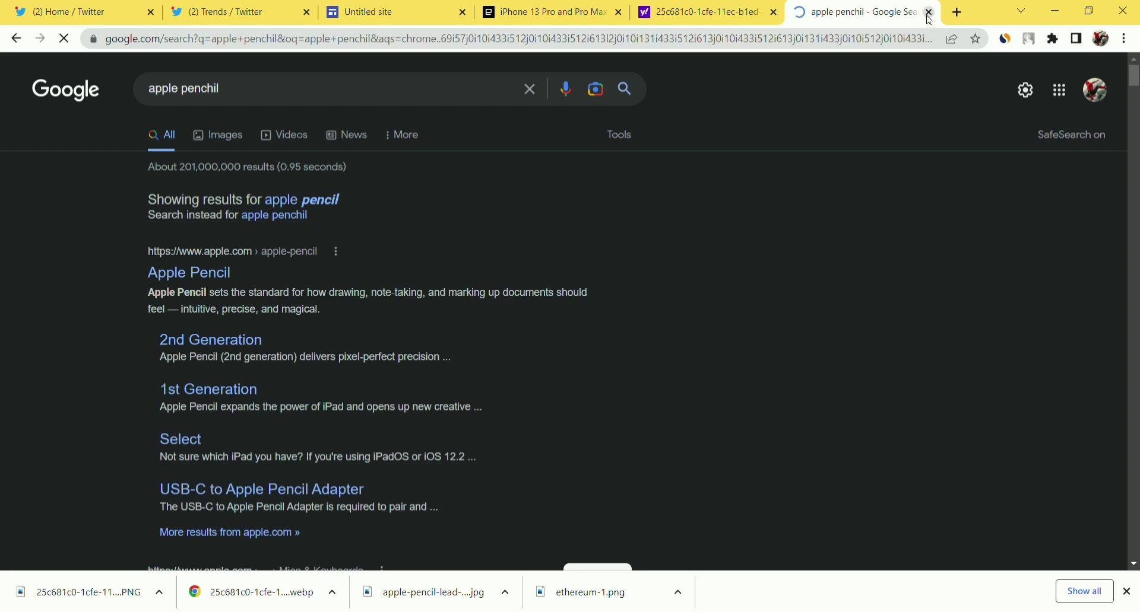
key("ctrl+w")
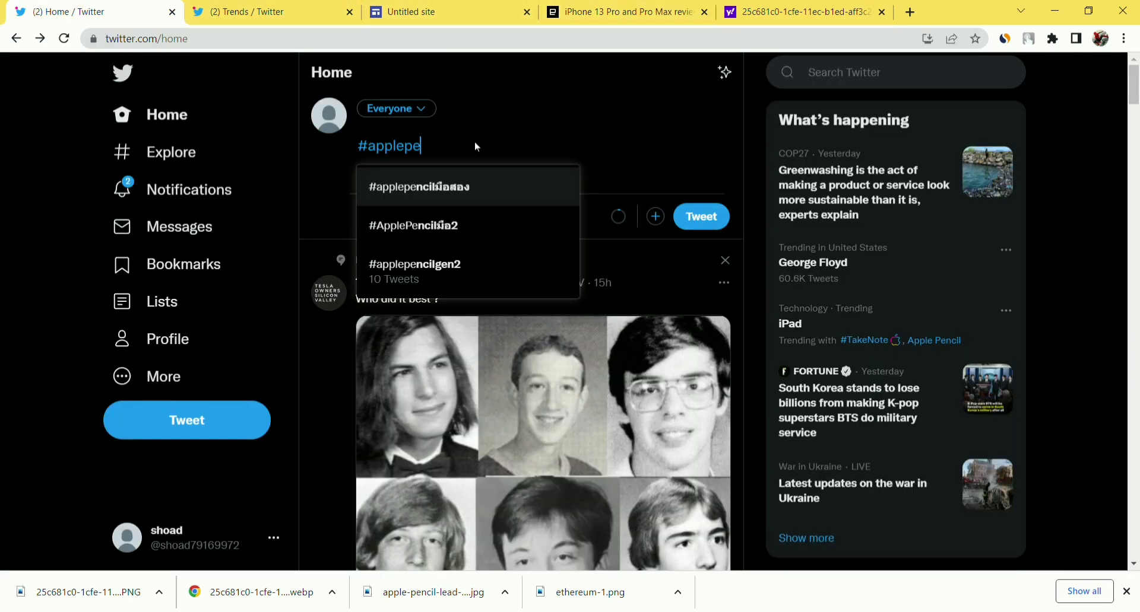
Complete the hashtag as #applepencil and add 'GET MORE INFORMATION OF THIS PRODUCT AT HERE' below it.
type("ncil")
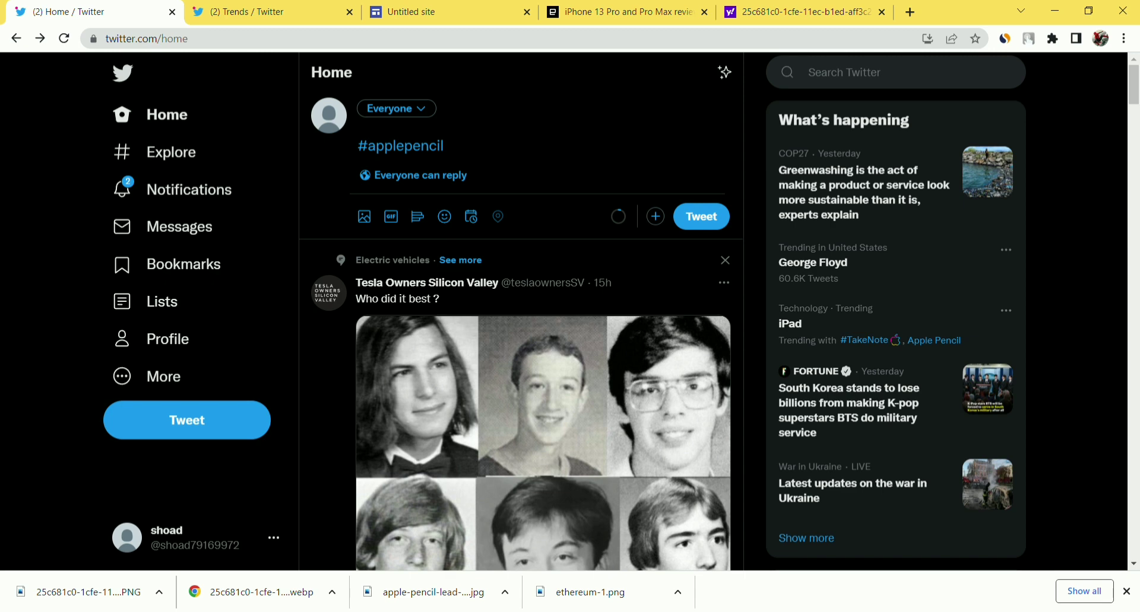
key("Return")
key("Return")
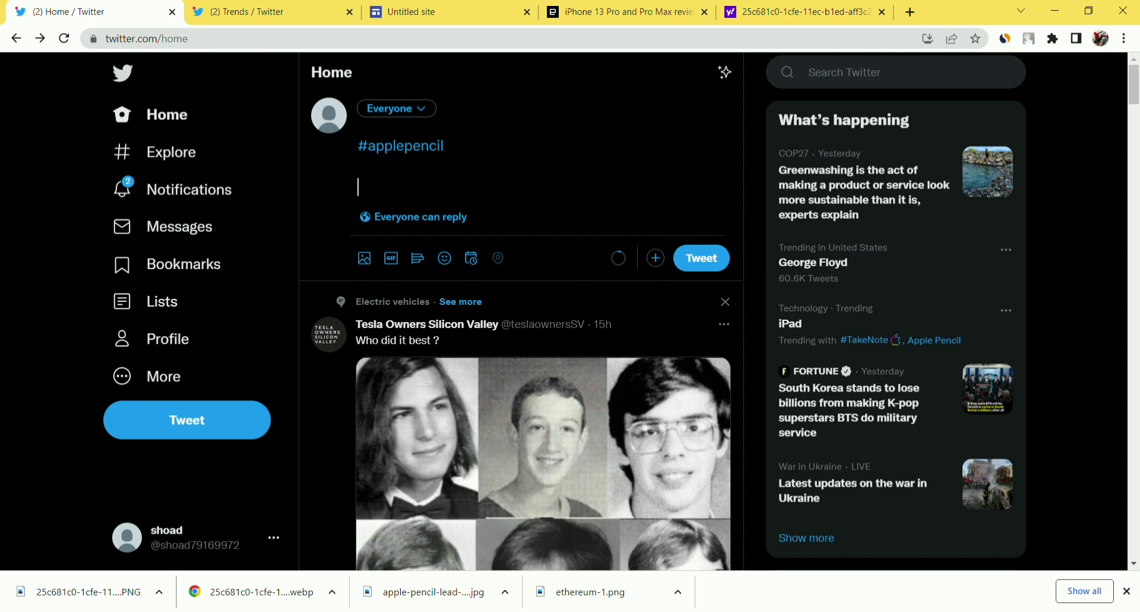
type("get")
key("BackSpace")
key("BackSpace")
key("BackSpace")
type("GET MORE ")
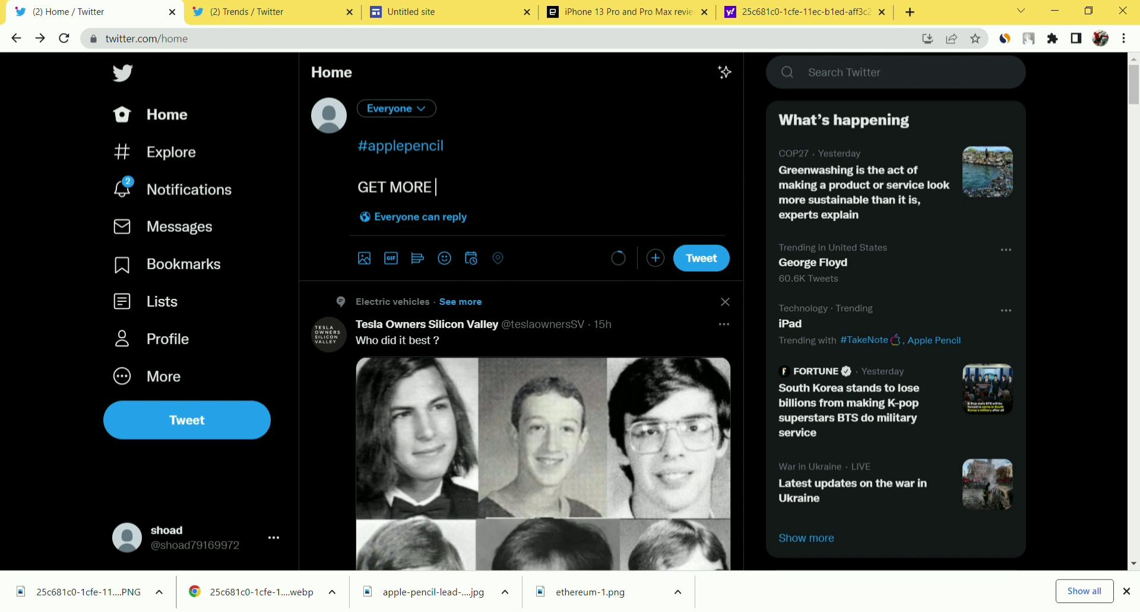
type("INFORMA")
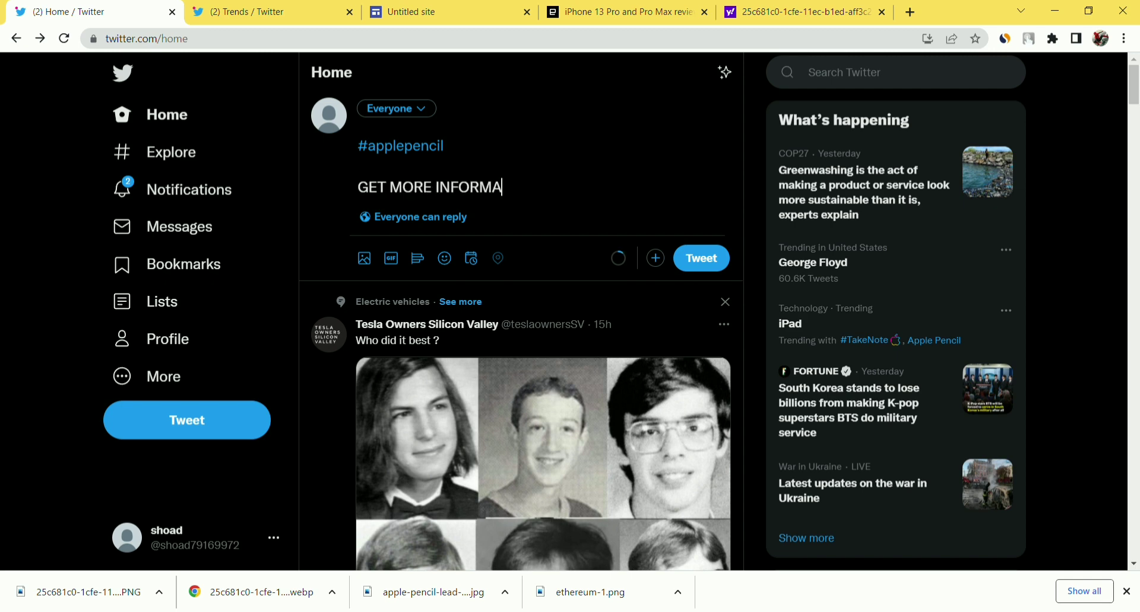
type("TION OF THIS")
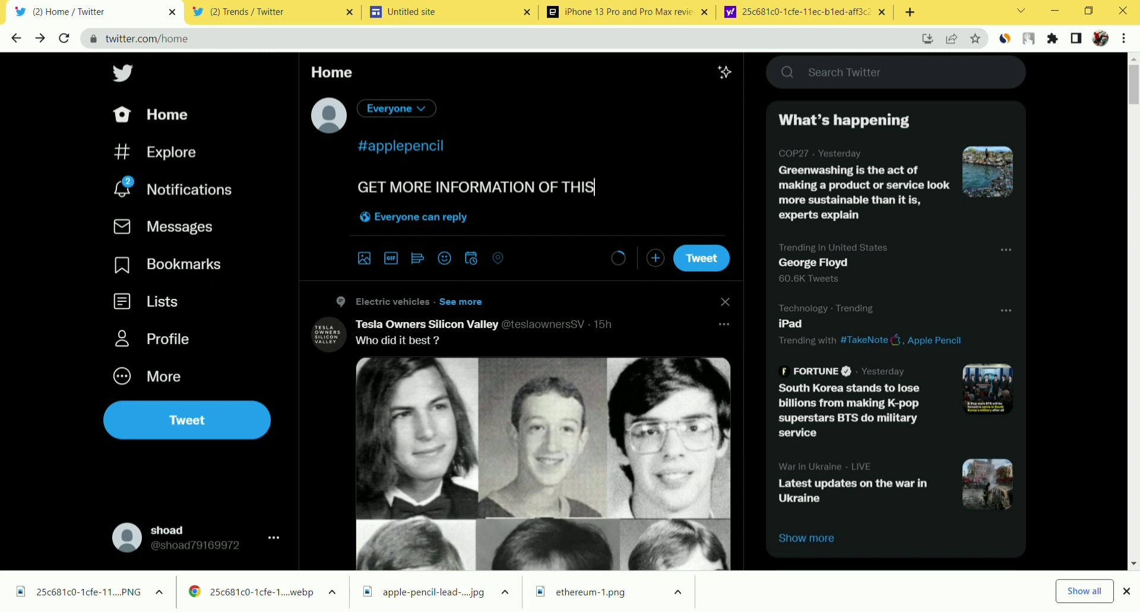
type(" PRODUCT AT HERE")
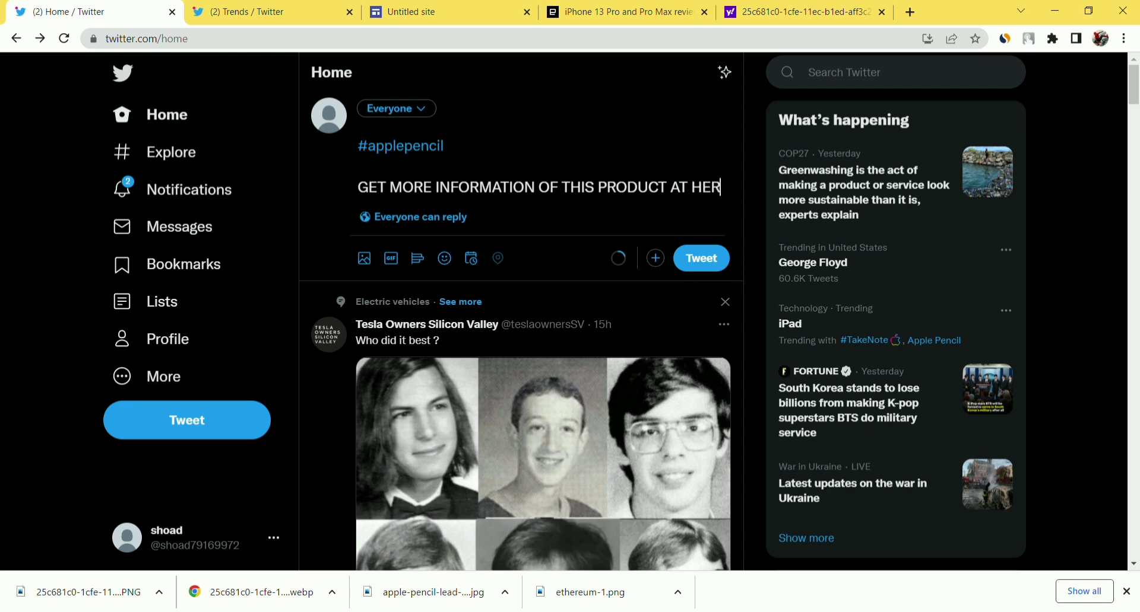
key("Return")
key("Return")
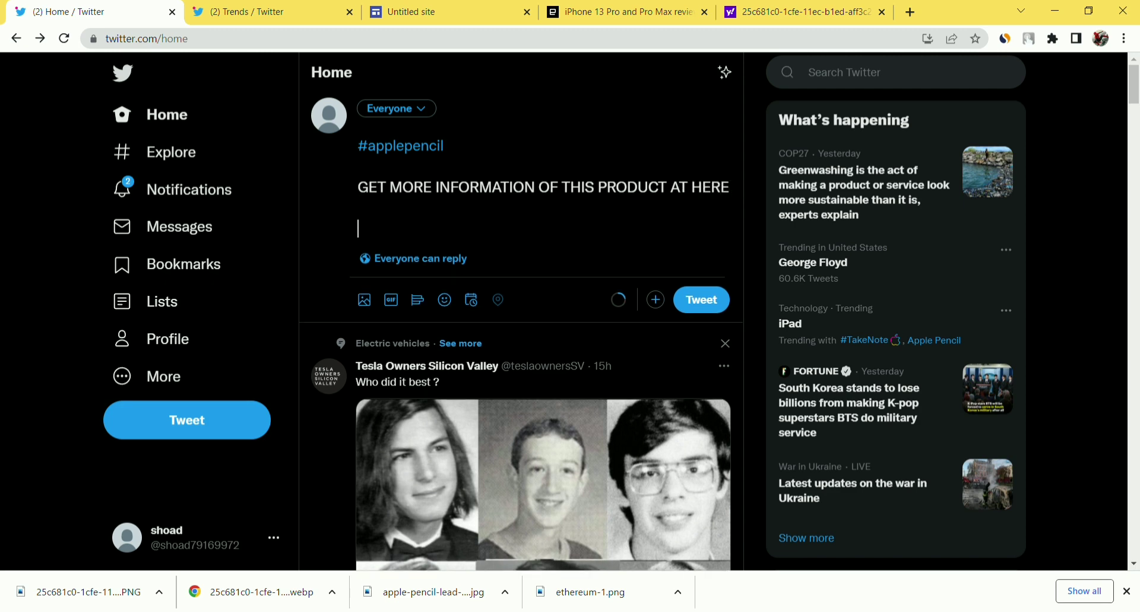
left_click(411, 9)
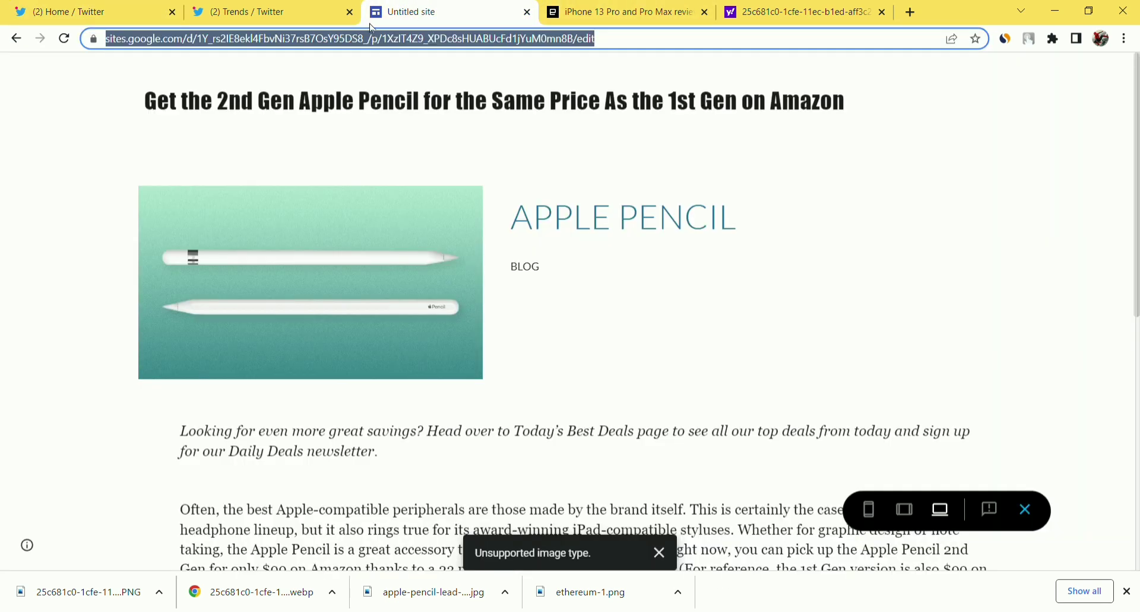
Select the Apple Pencil site page's full web address for copying.
left_click(621, 47)
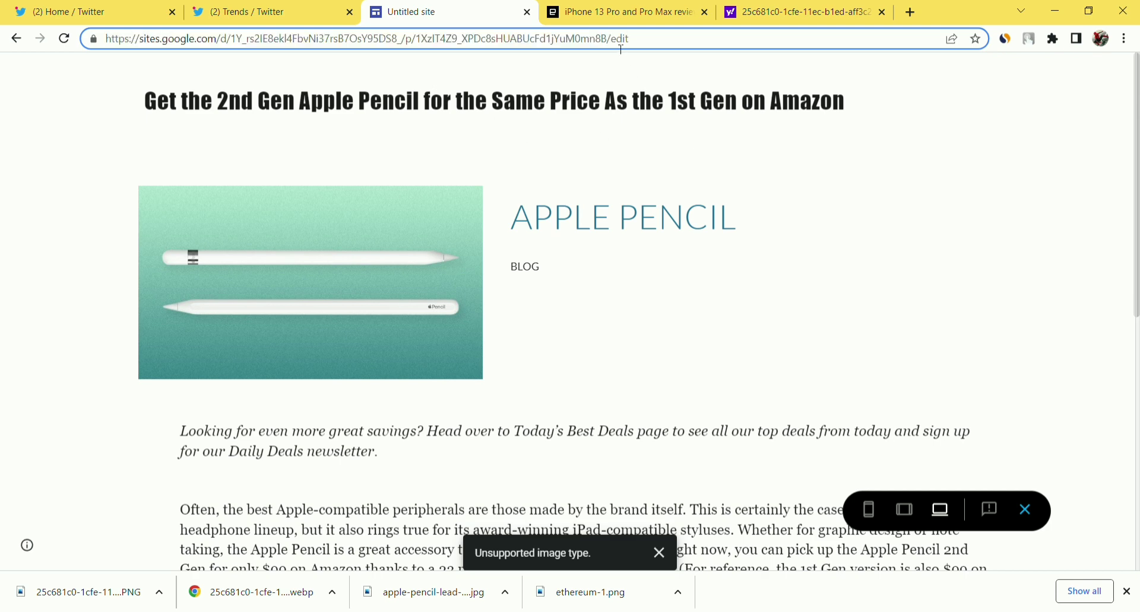
key("ctrl+a")
key("ctrl+c")
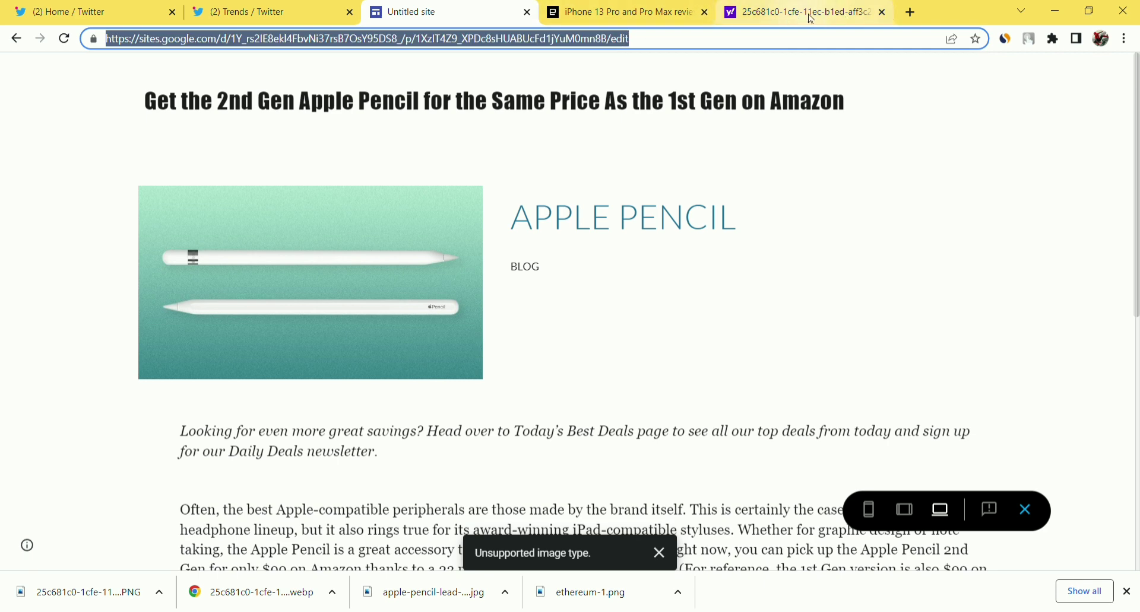
left_click(903, 17)
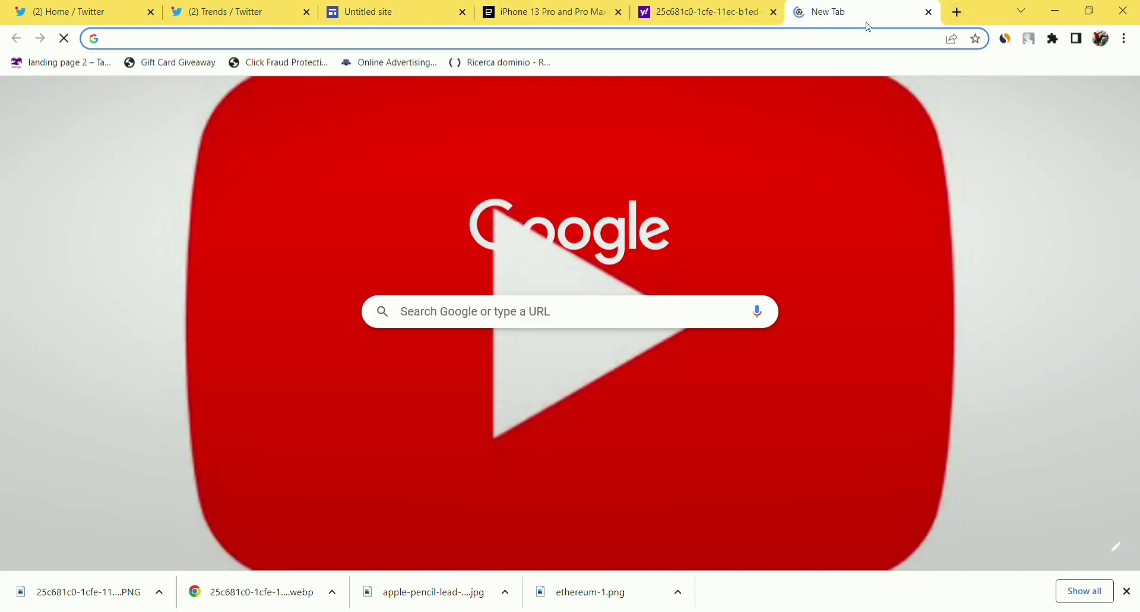
type("cutt")
key("Return")
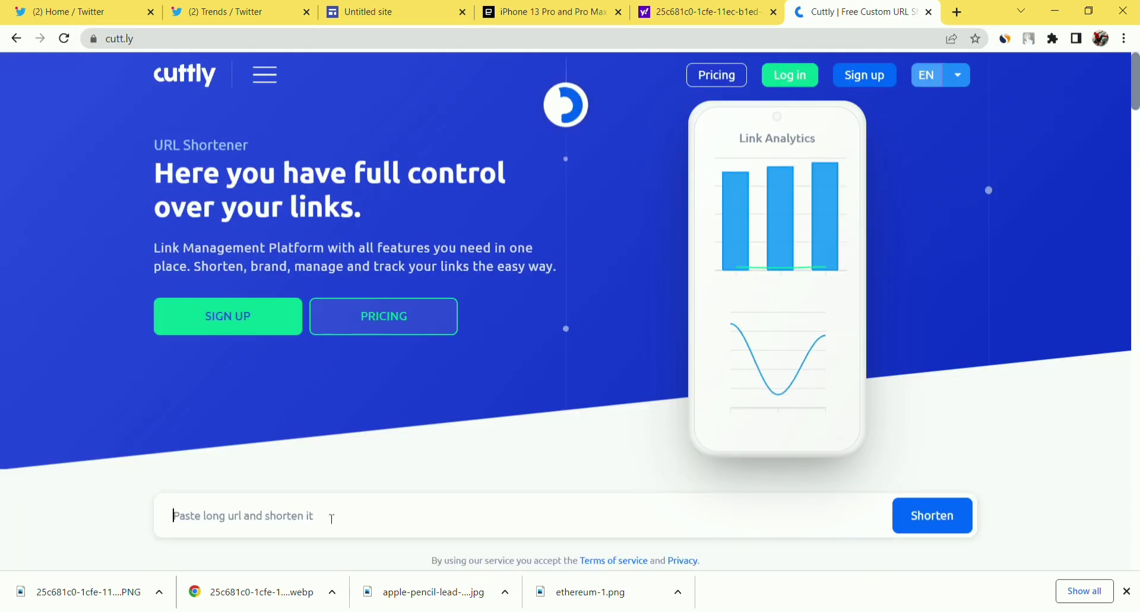
left_click(332, 519)
key("ctrl+v")
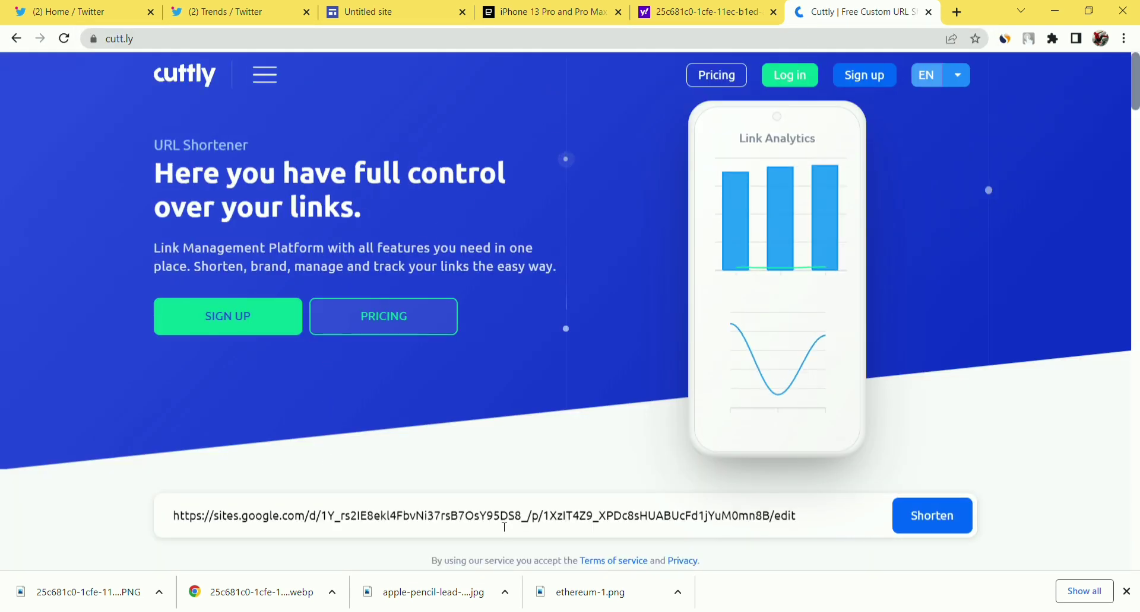
left_click(923, 528)
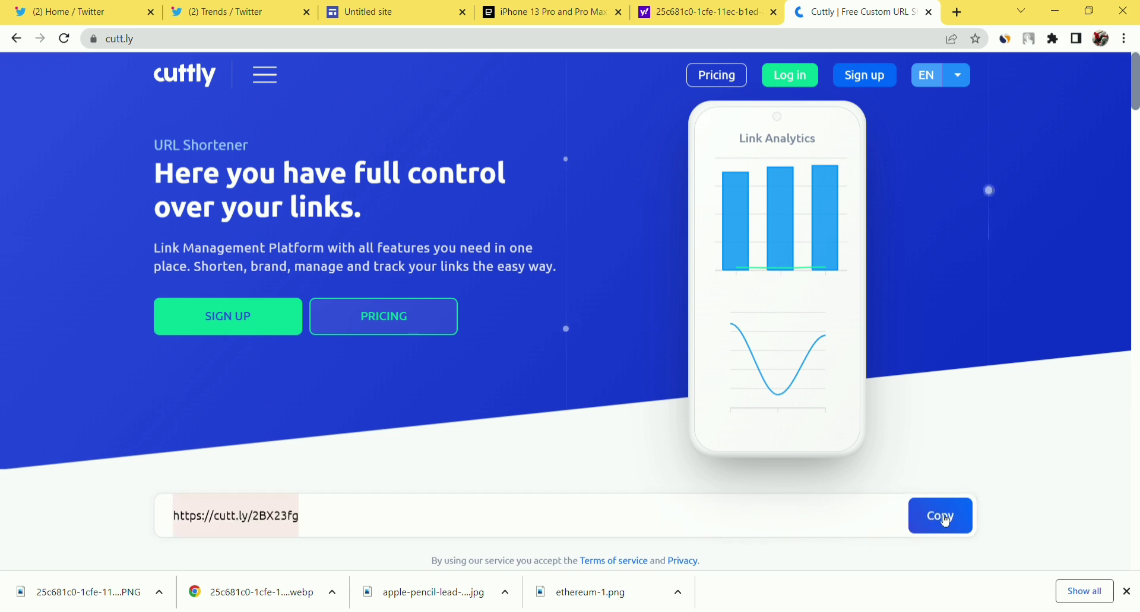
left_click(947, 526)
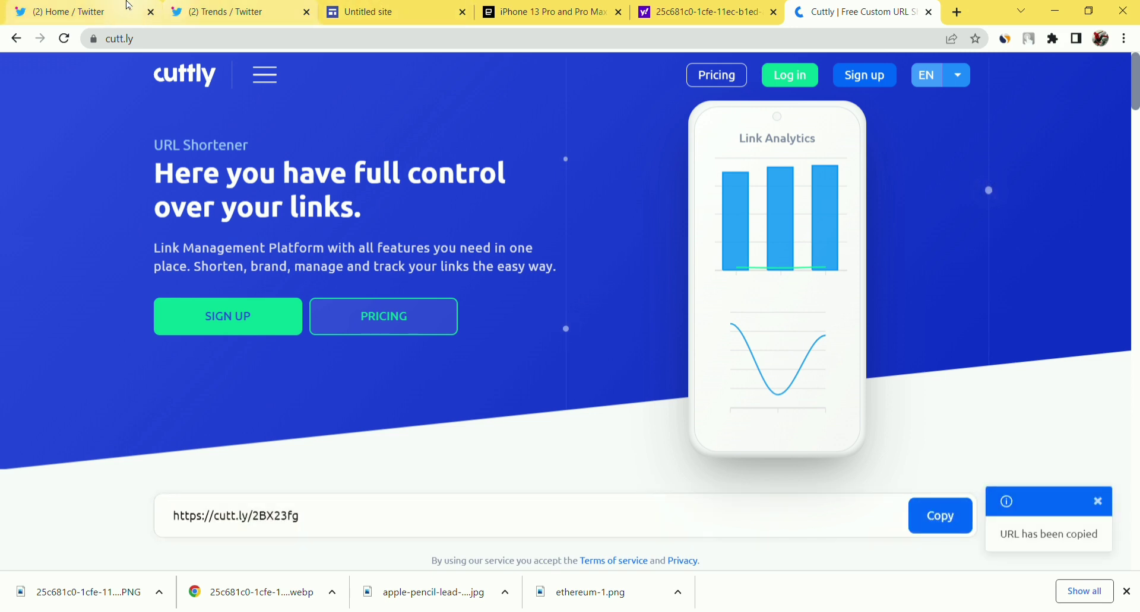
left_click(126, 6)
left_click(358, 229)
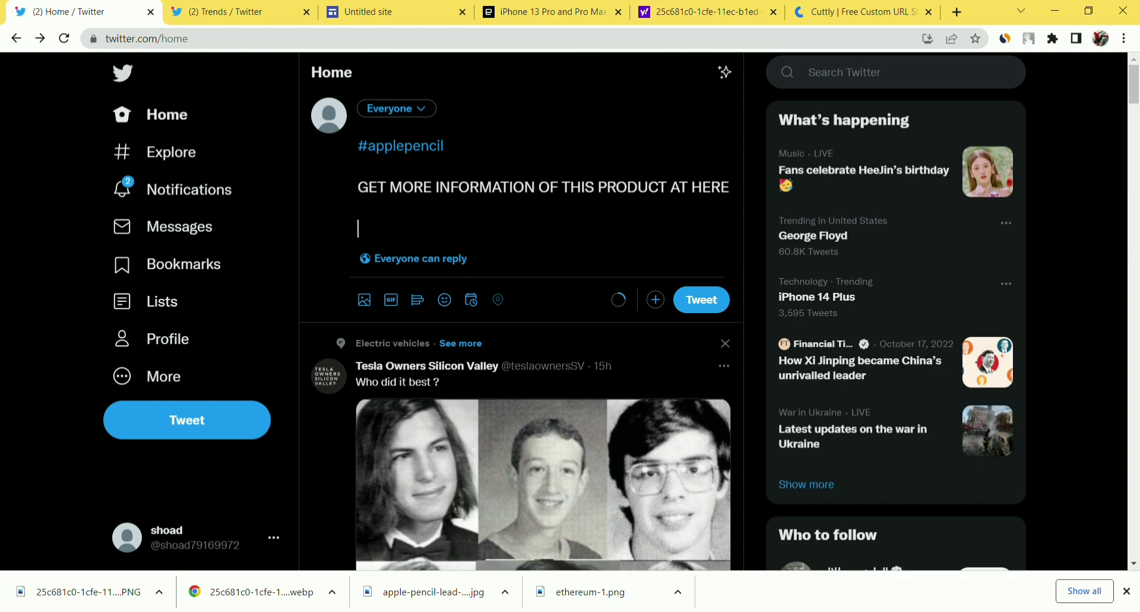
key("ctrl+v")
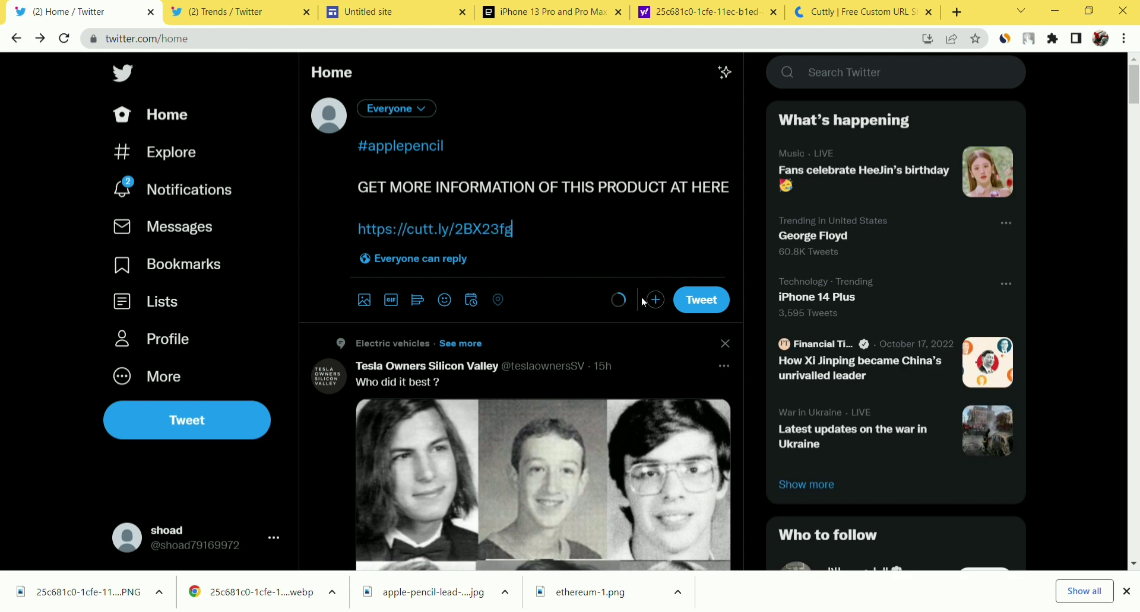
left_click(730, 301)
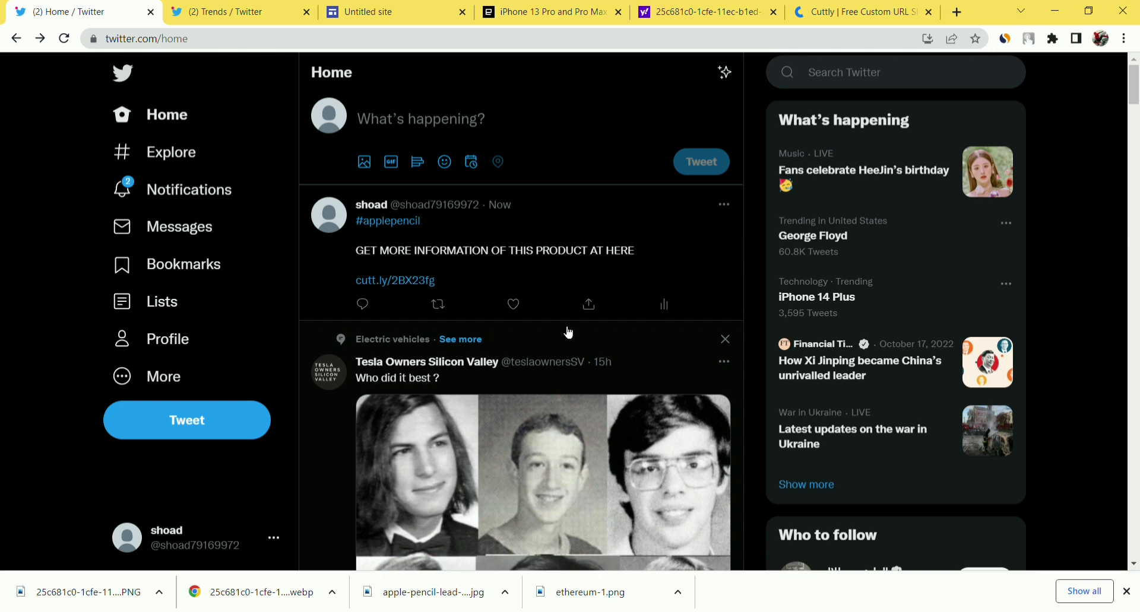
Check the posted tweet's share and more-options menus, then close them.
left_click(589, 304)
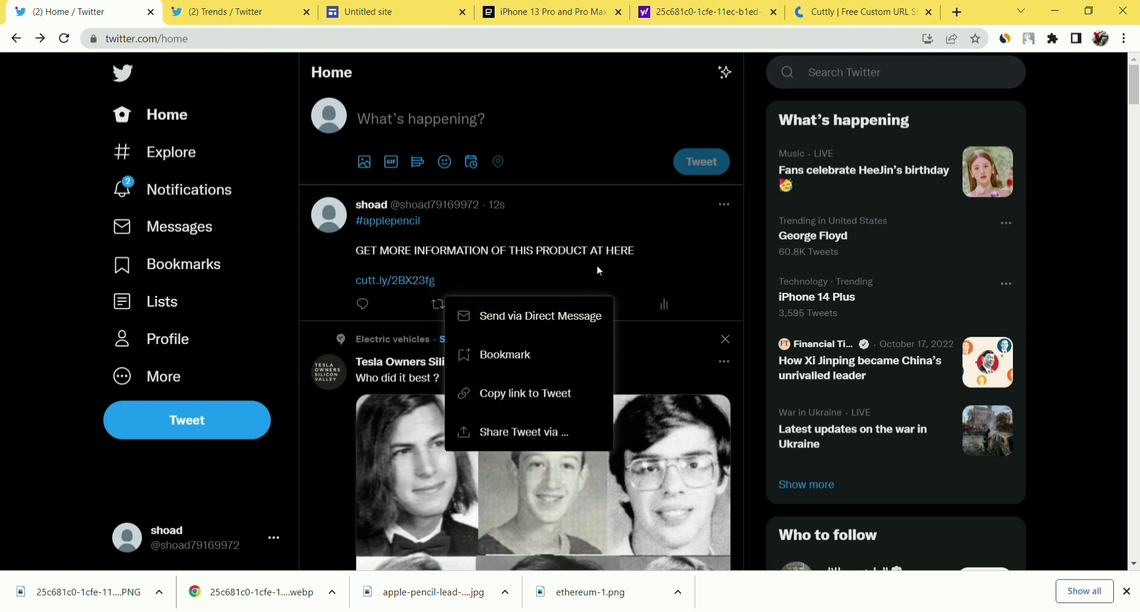
left_click(725, 207)
left_click(725, 207)
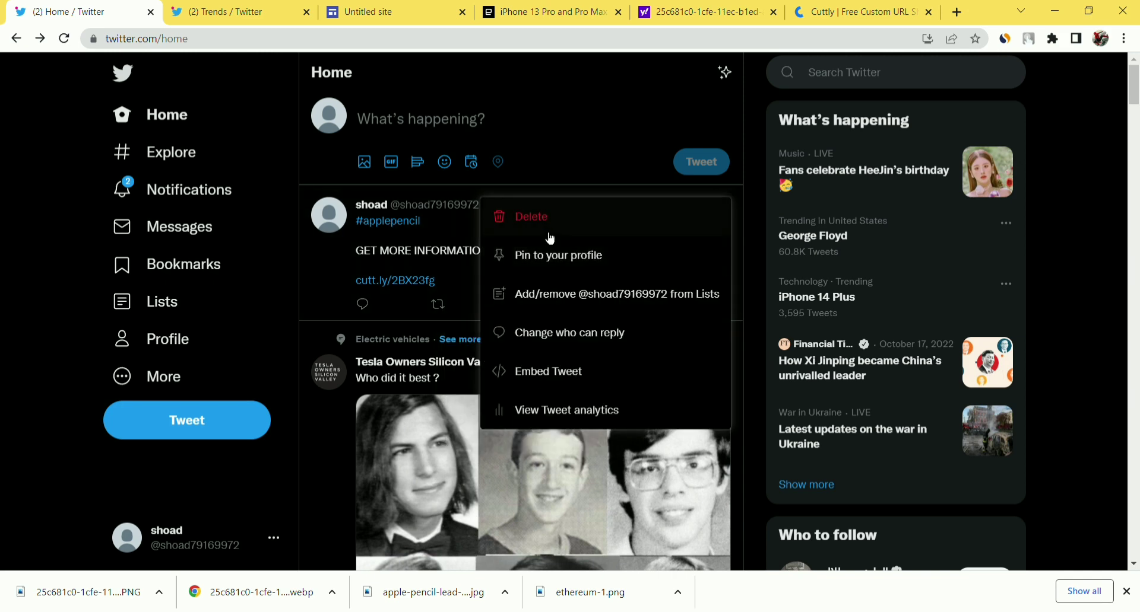
left_click(462, 214)
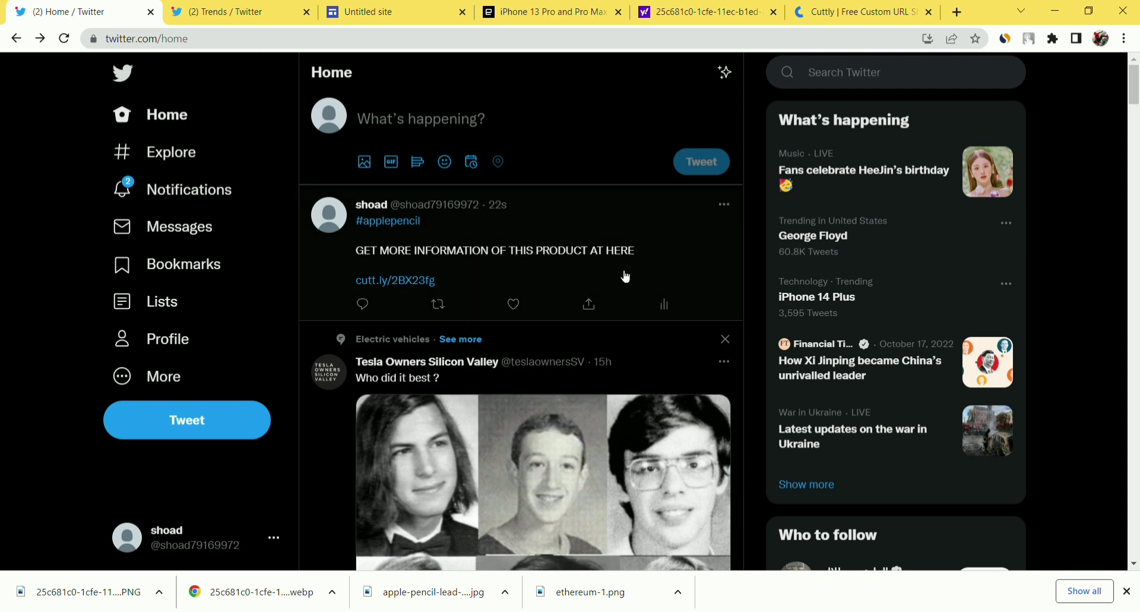